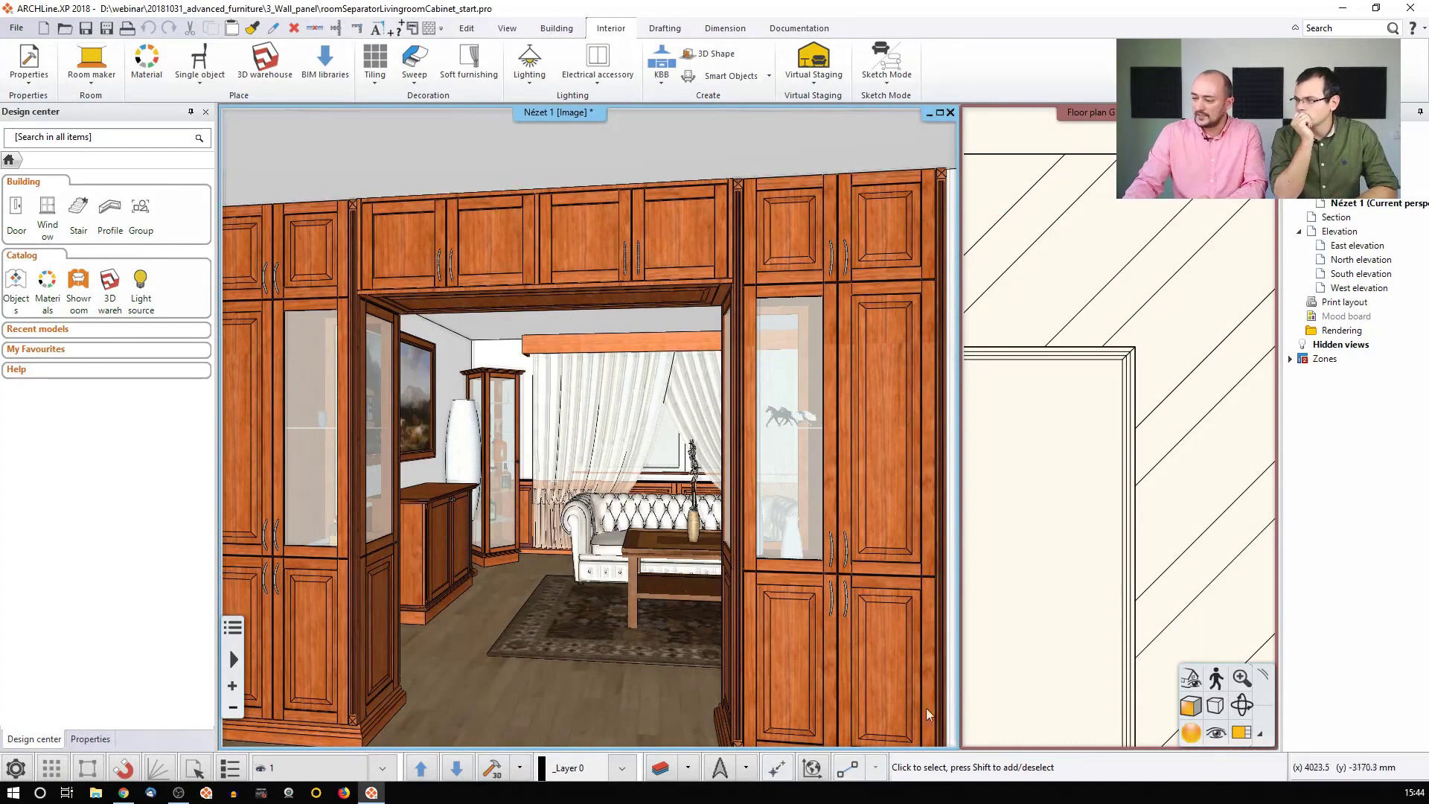
Examine the properties of the room-separator cabinets and the sofa, along with the available KBB cabinet commands
{"action": "left_click", "coordinate": [1243, 734]}
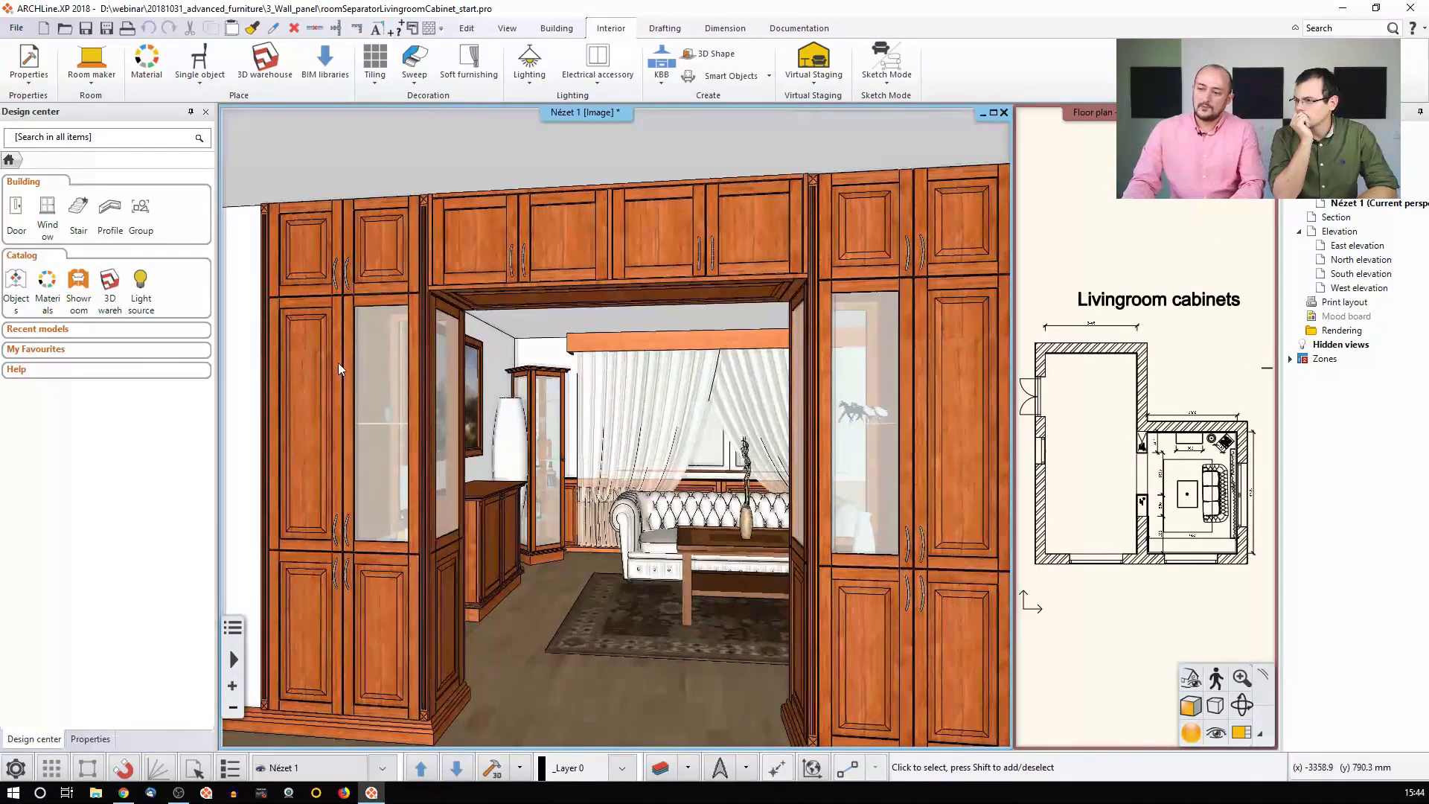
{"action": "left_click", "coordinate": [349, 365]}
{"action": "left_click", "coordinate": [516, 256]}
{"action": "left_click", "coordinate": [891, 317]}
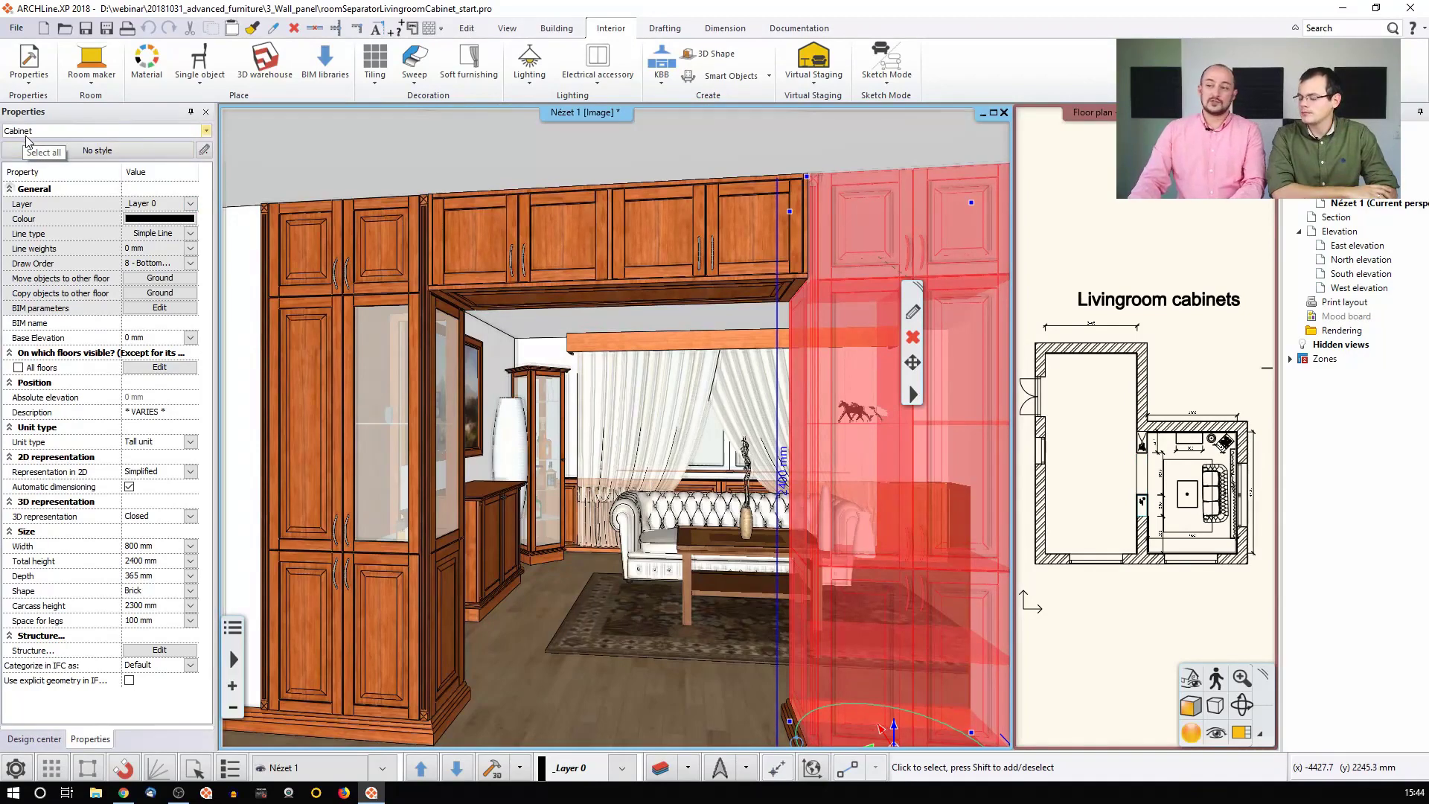
{"action": "left_click", "coordinate": [661, 63]}
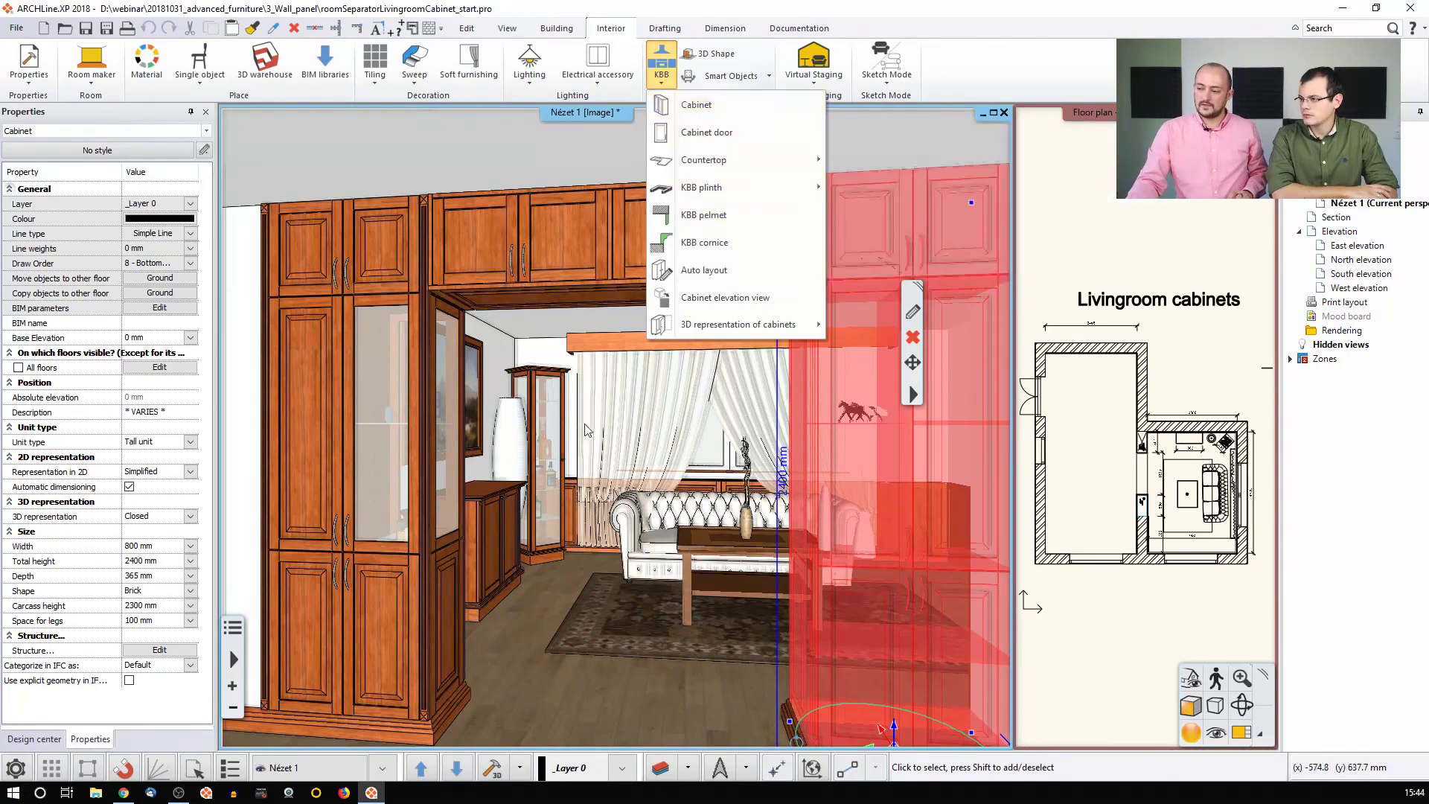
{"action": "left_click", "coordinate": [668, 504]}
{"action": "left_click", "coordinate": [669, 512]}
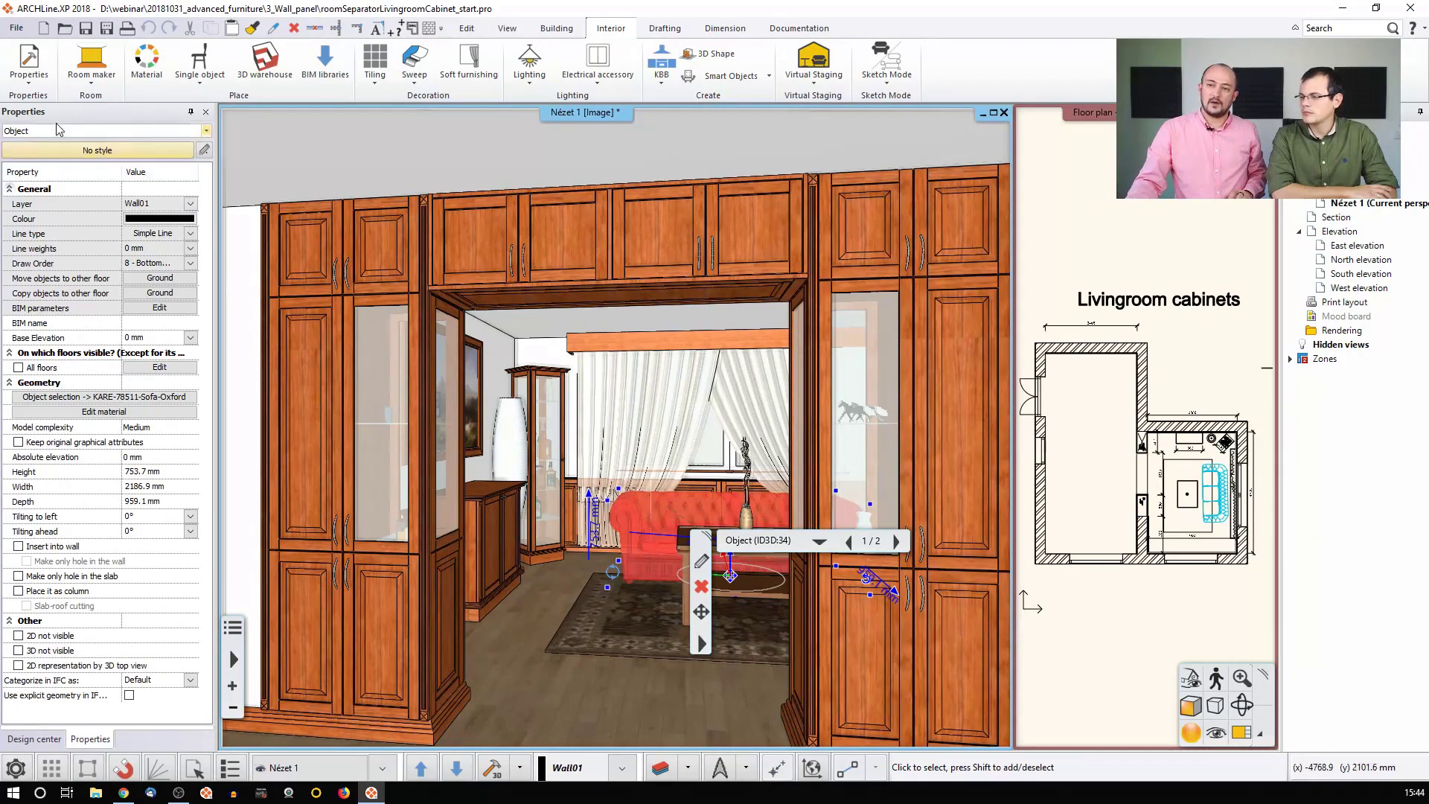
Open the tall cabinet on the left side of the passage for editing and view its corner
{"action": "left_click", "coordinate": [365, 406]}
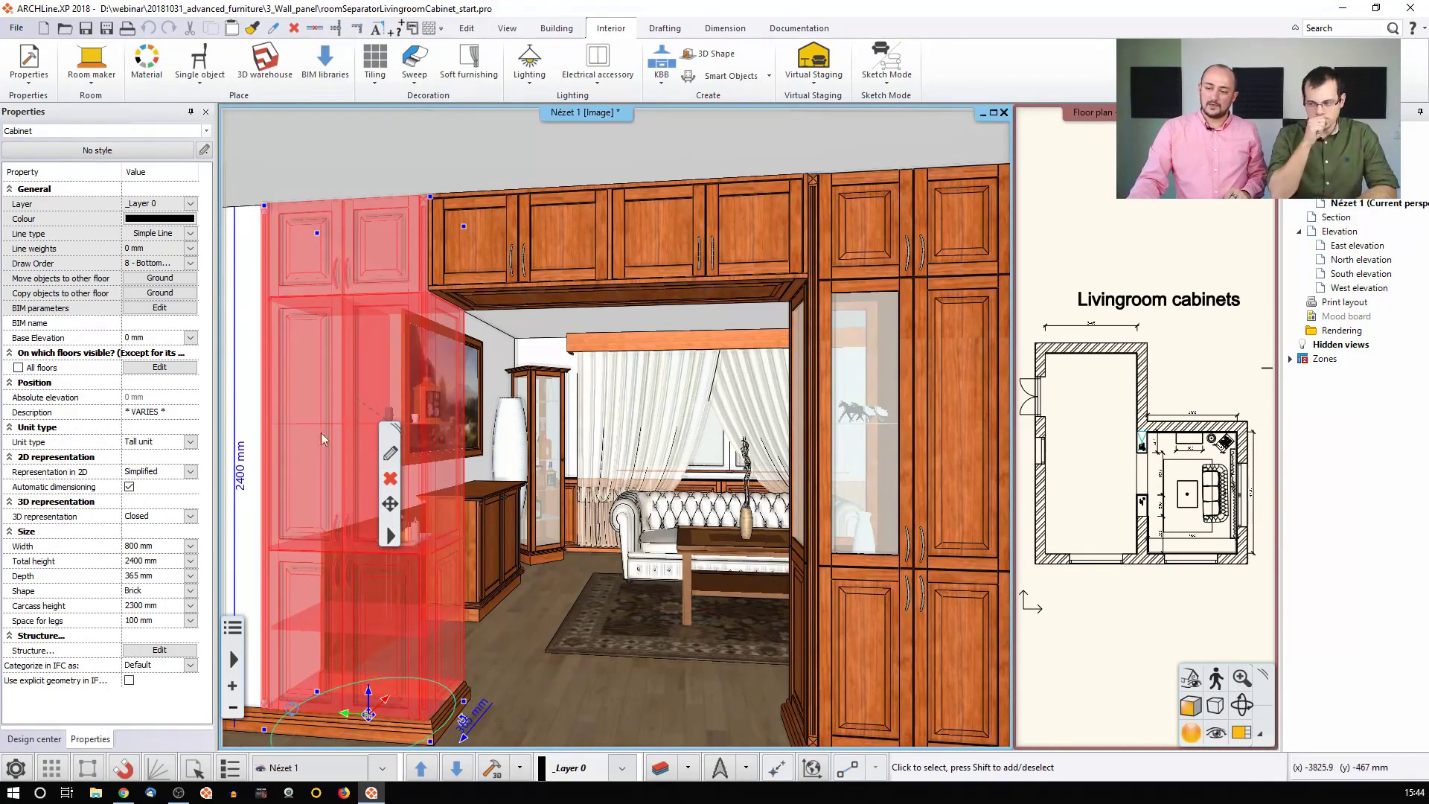
{"action": "left_click", "coordinate": [394, 456]}
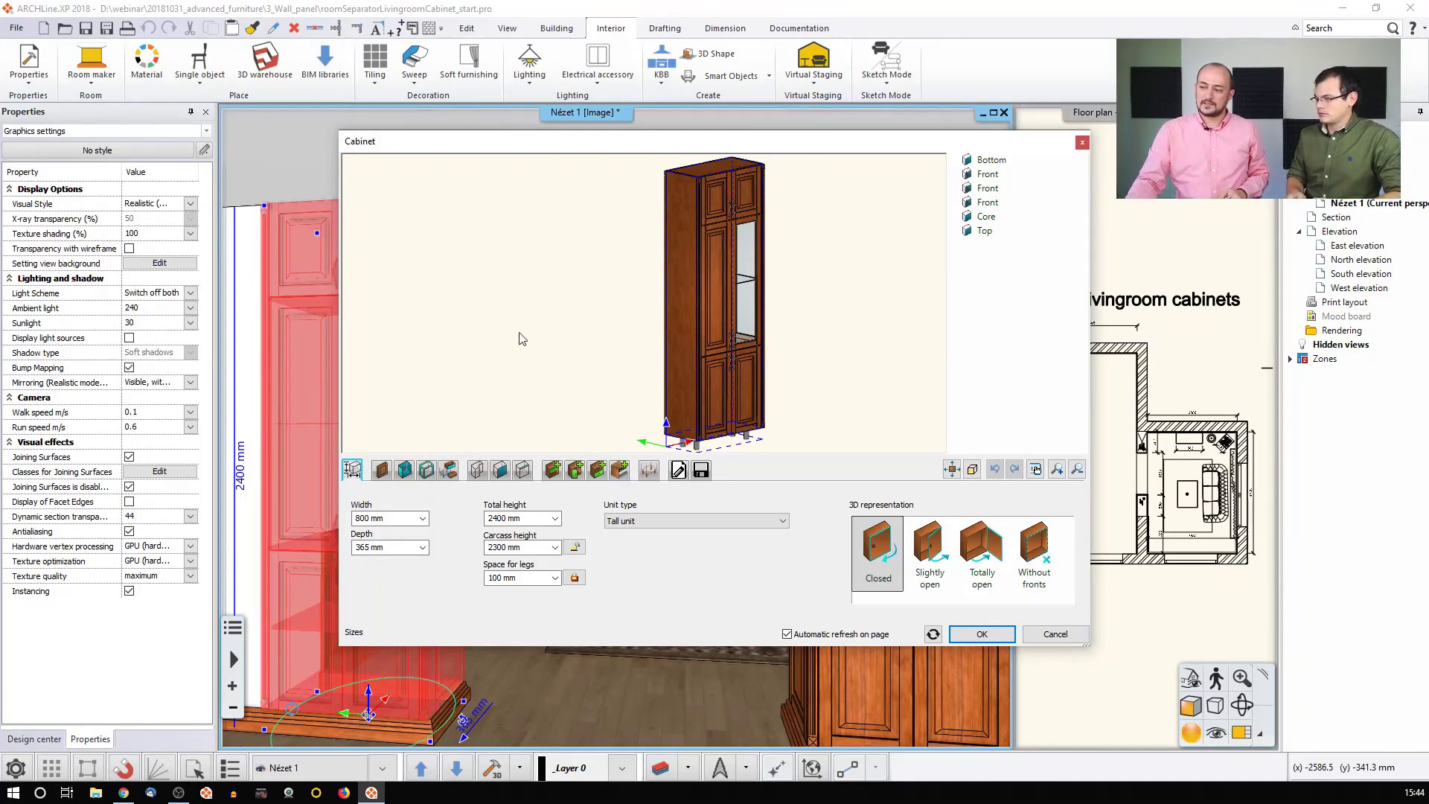
{"action": "left_click_drag", "start_coordinate": [535, 329], "coordinate": [420, 335]}
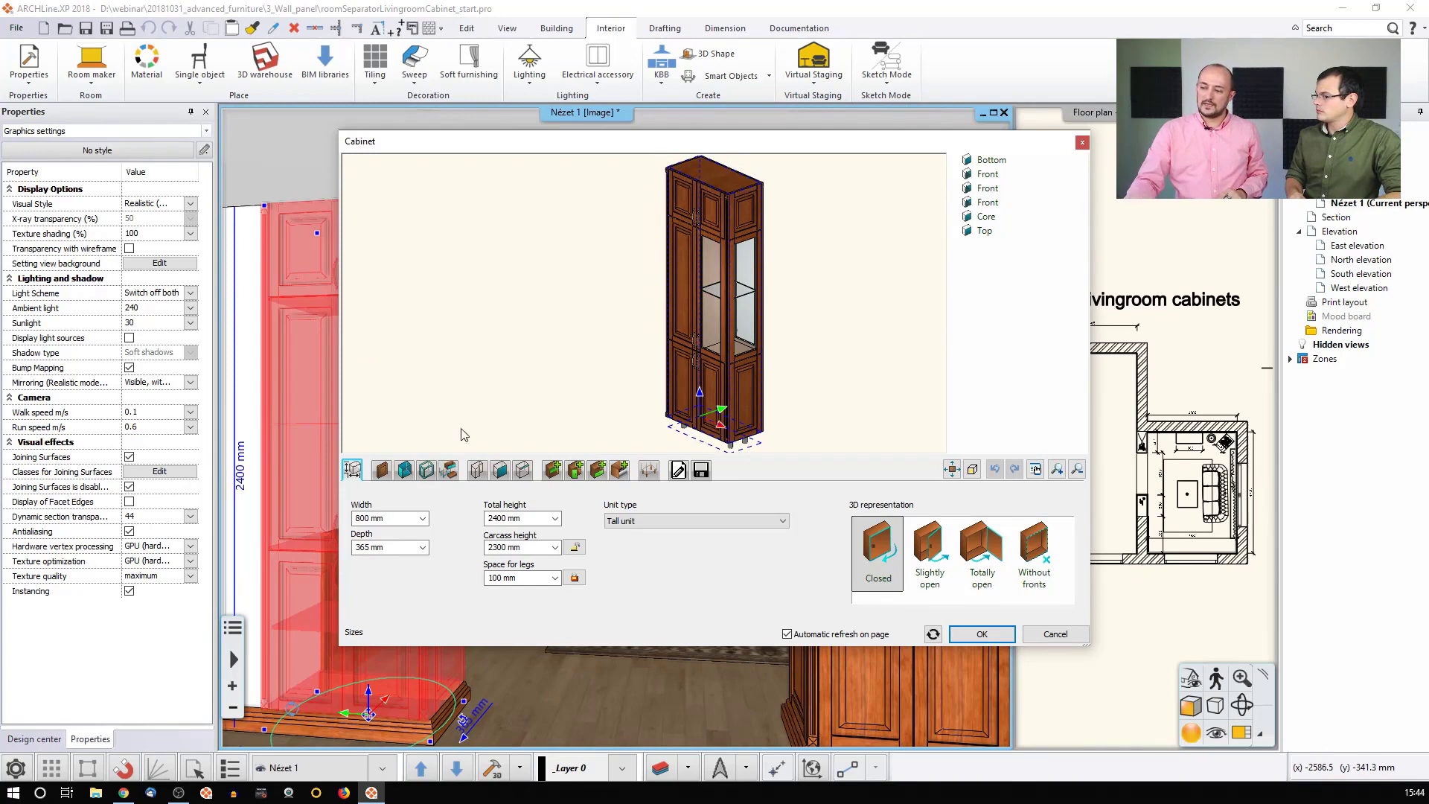
Preview the cabinet from several sides with its 3D representation set to Slightly open, and return it to Closed
{"action": "left_click", "coordinate": [944, 550]}
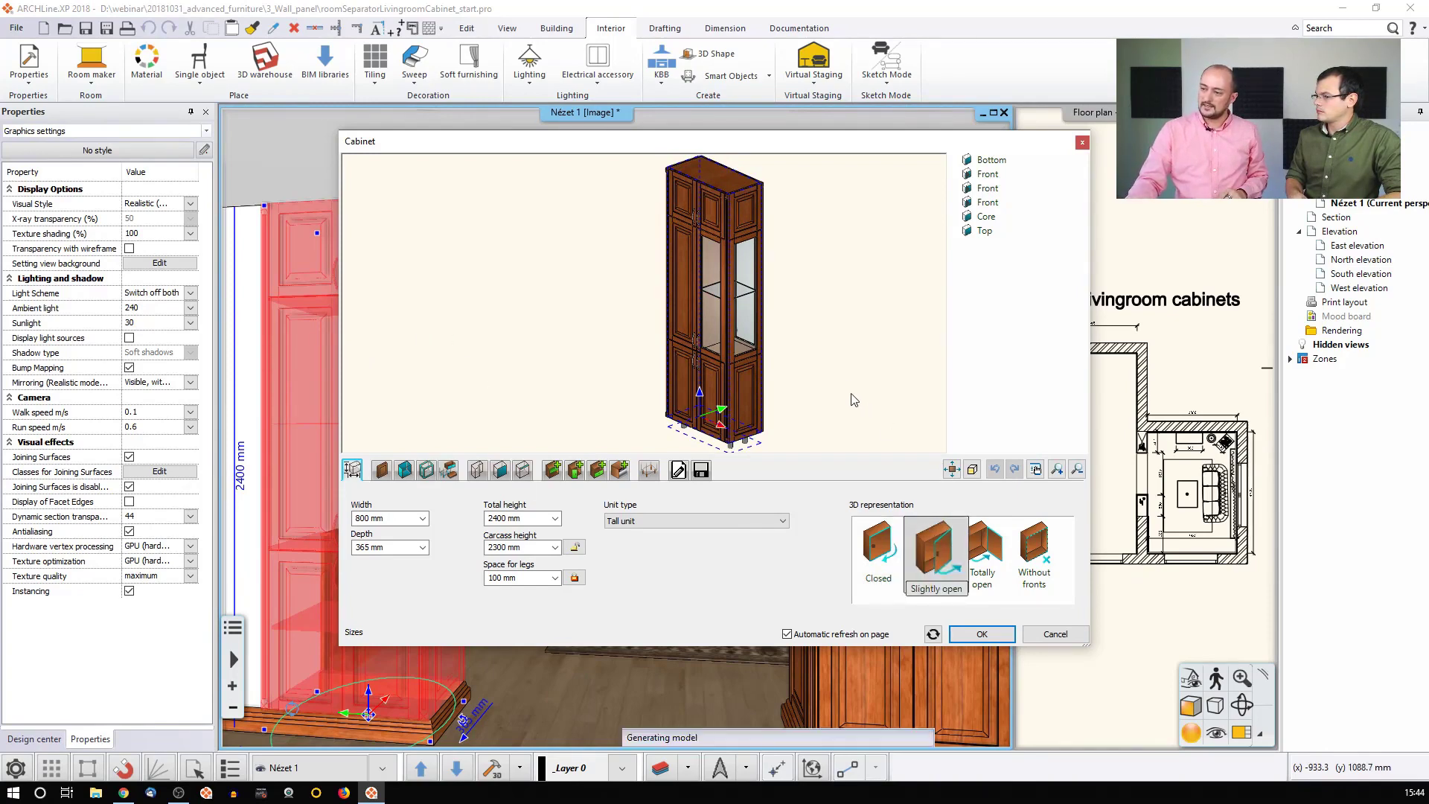
{"action": "left_click_drag", "start_coordinate": [856, 393], "coordinate": [667, 404]}
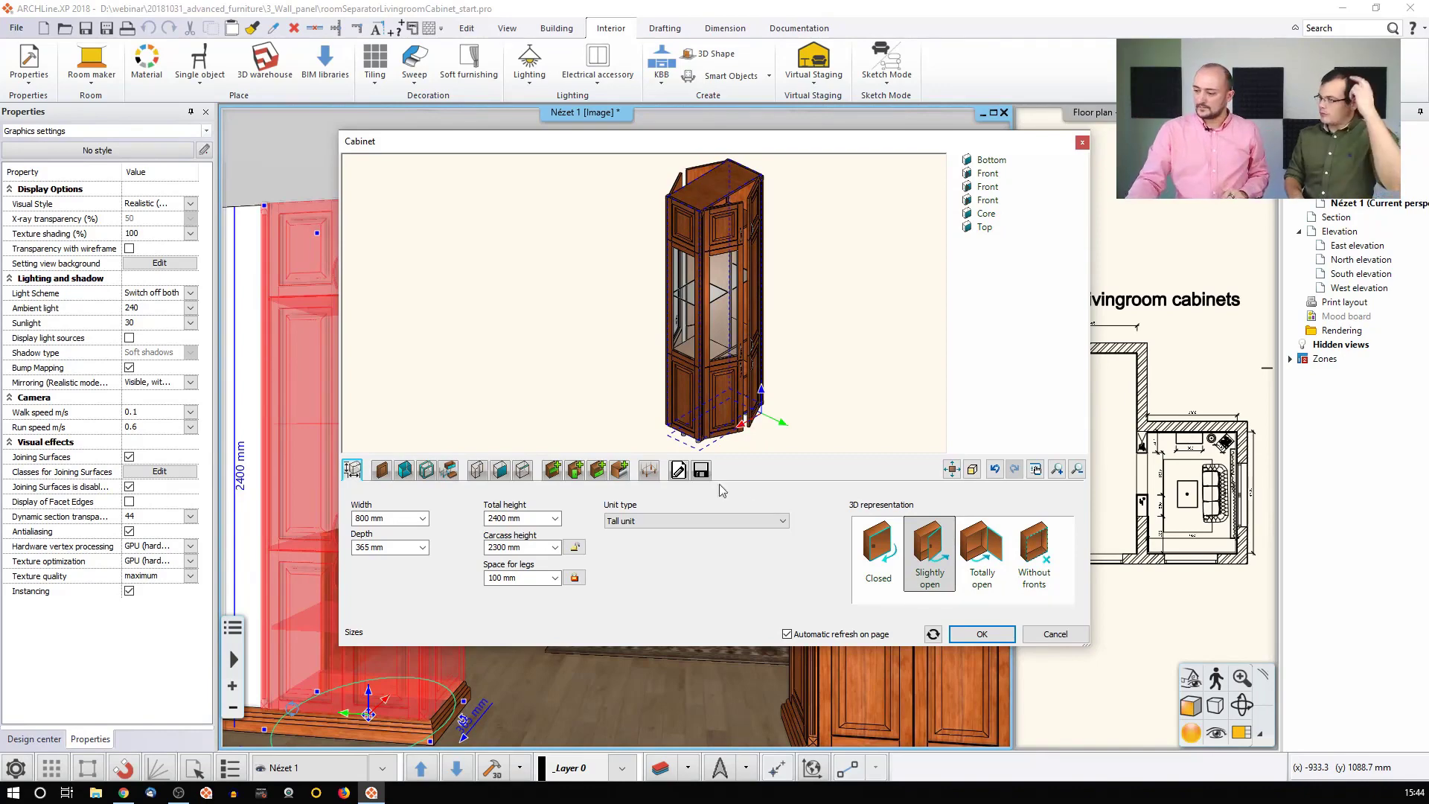
{"action": "left_click", "coordinate": [879, 547]}
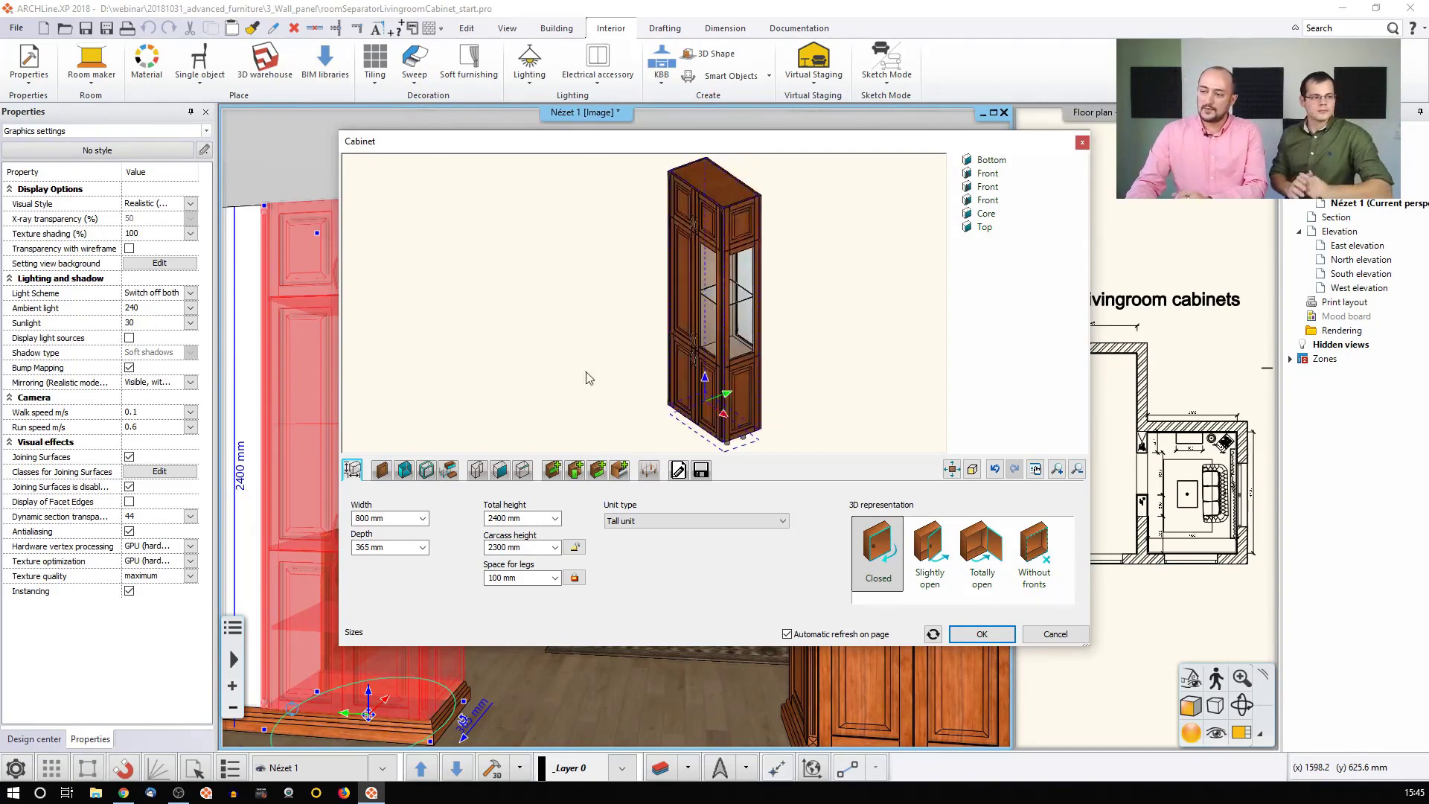
Examine the cabinet's unit shape options and step through its panel types from Bottom through the Front sides to Core
{"action": "left_click", "coordinate": [480, 469]}
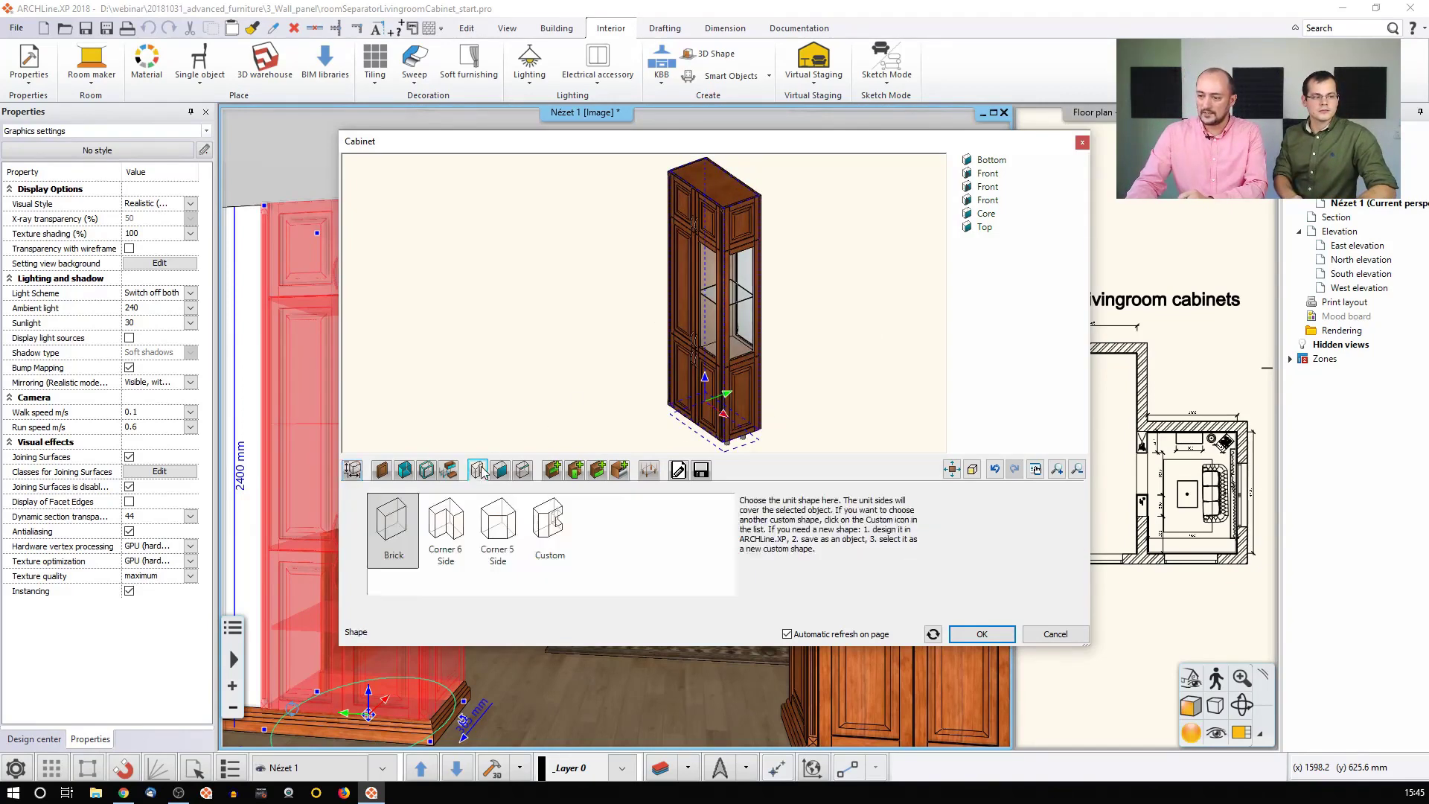
{"action": "left_click", "coordinate": [501, 471]}
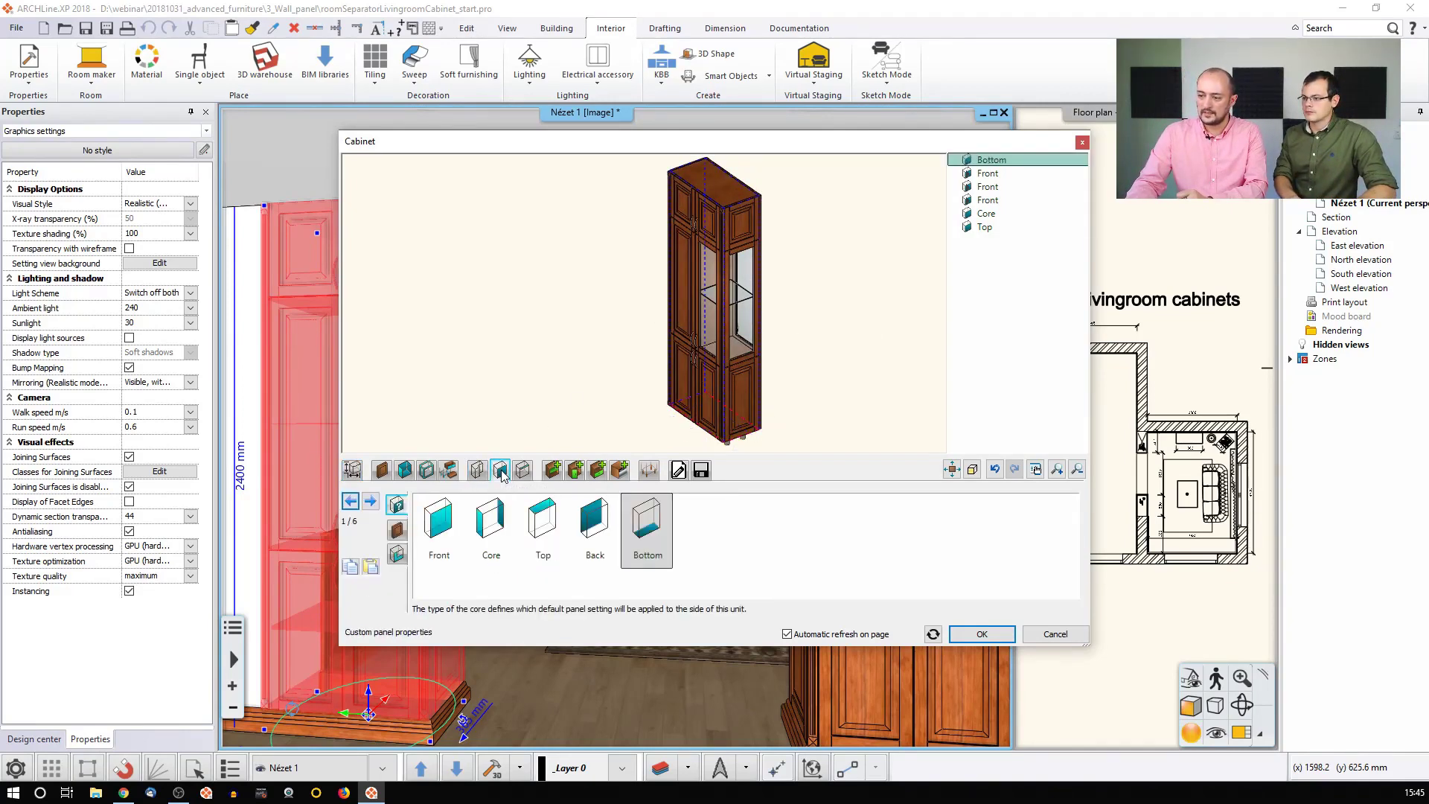
{"action": "left_click", "coordinate": [369, 501]}
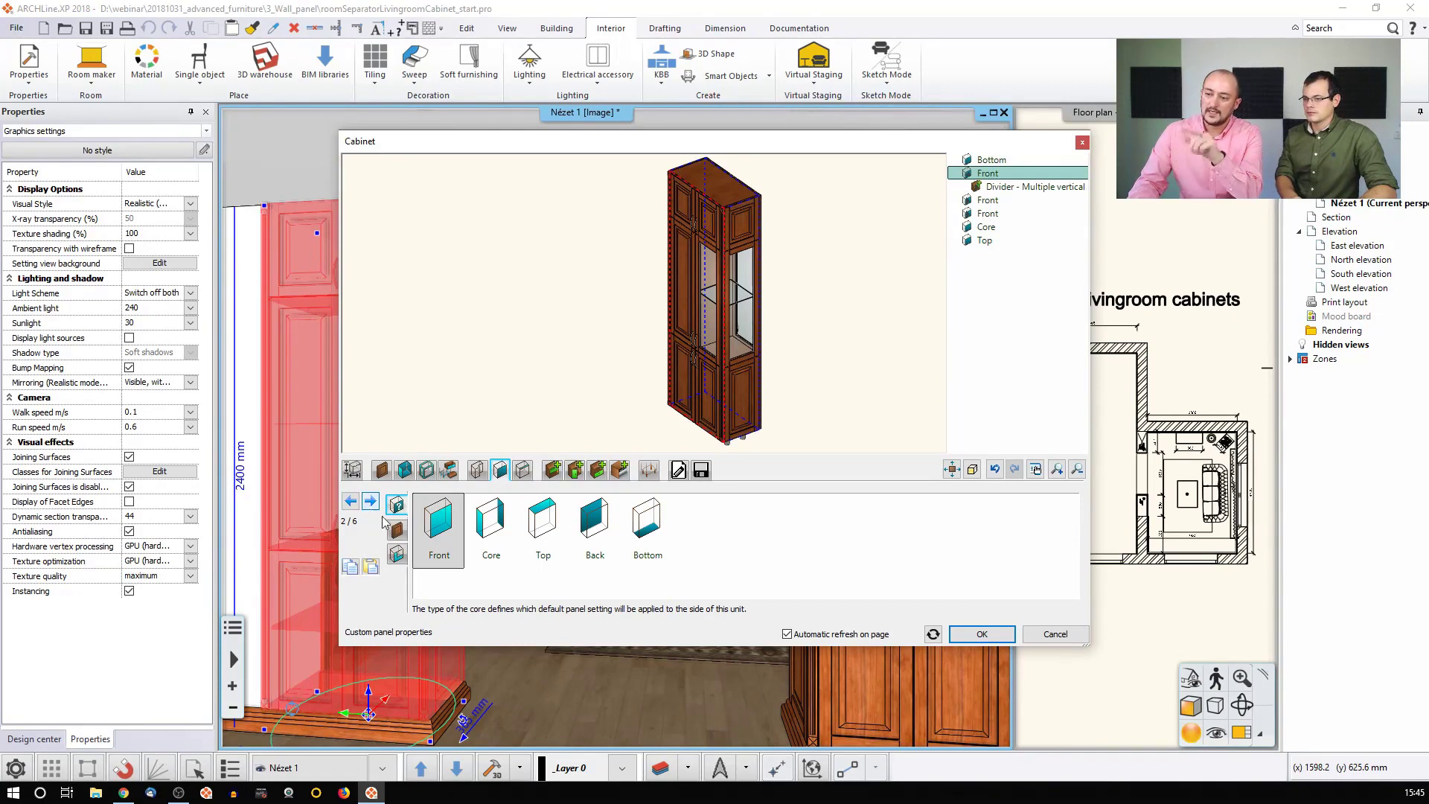
{"action": "left_click", "coordinate": [370, 502]}
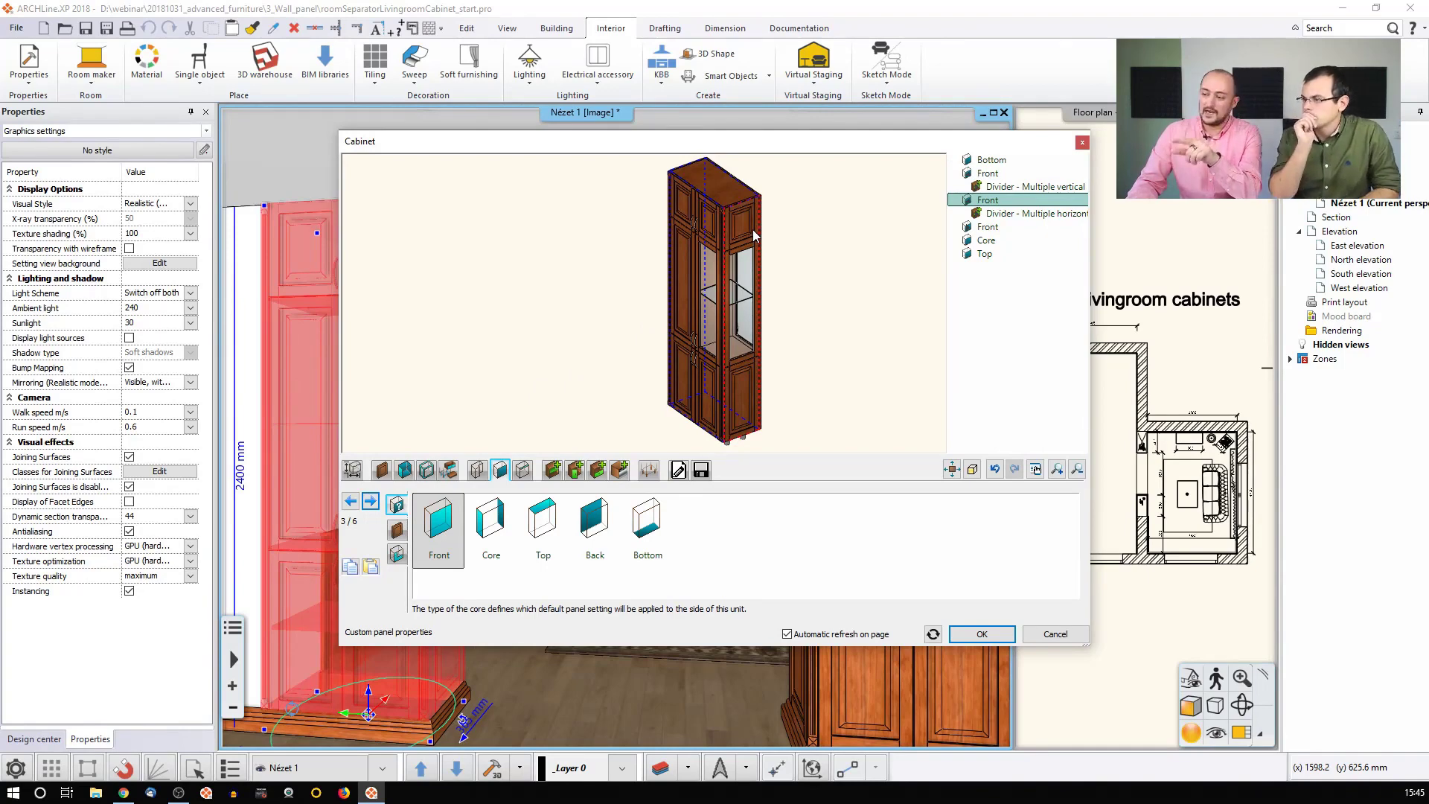
{"action": "left_click", "coordinate": [371, 503]}
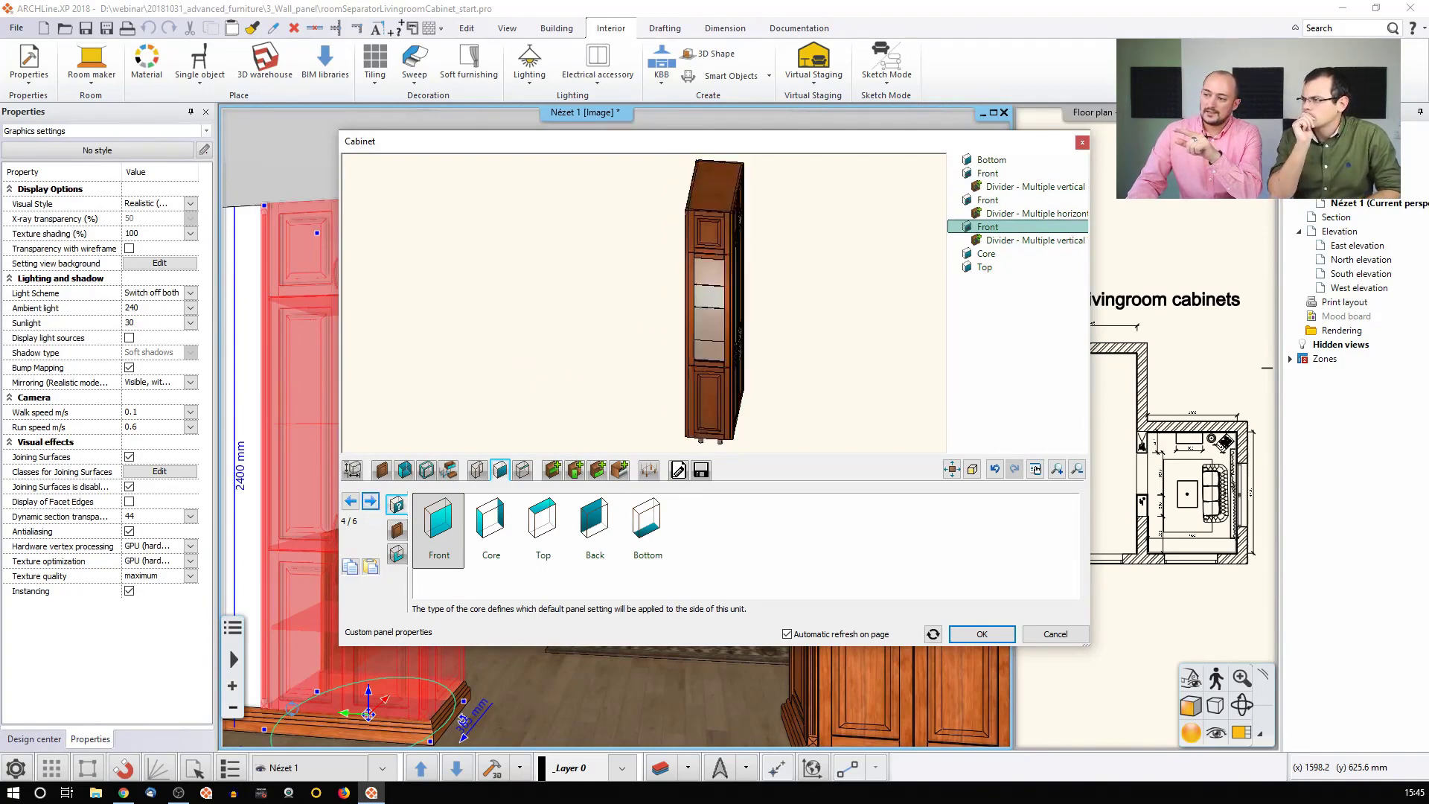
{"action": "left_click", "coordinate": [371, 503]}
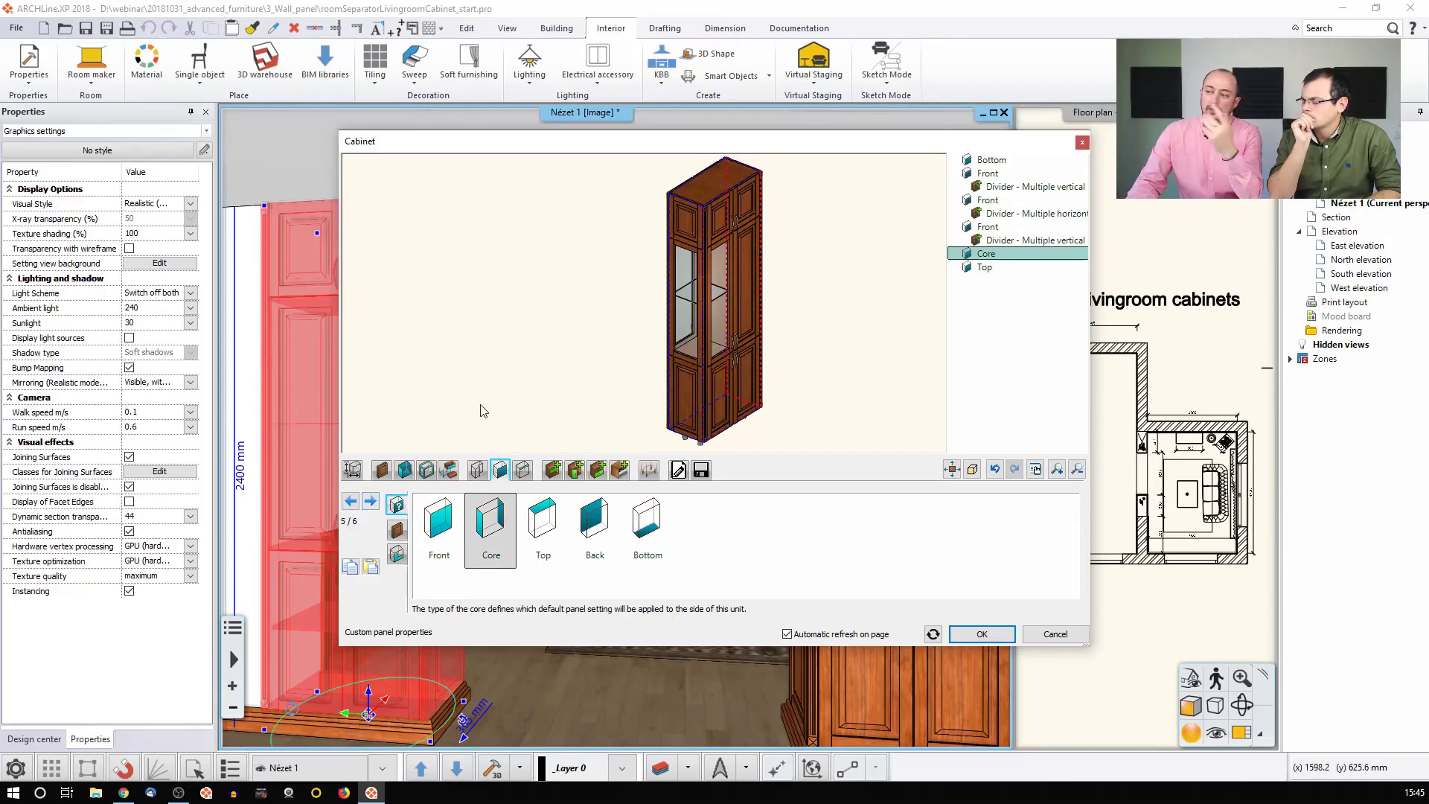
Examine the cabinet's upper doors and corner up close in the Slightly open representation, and restore the Closed representation
{"action": "left_click_drag", "start_coordinate": [501, 382], "coordinate": [655, 358]}
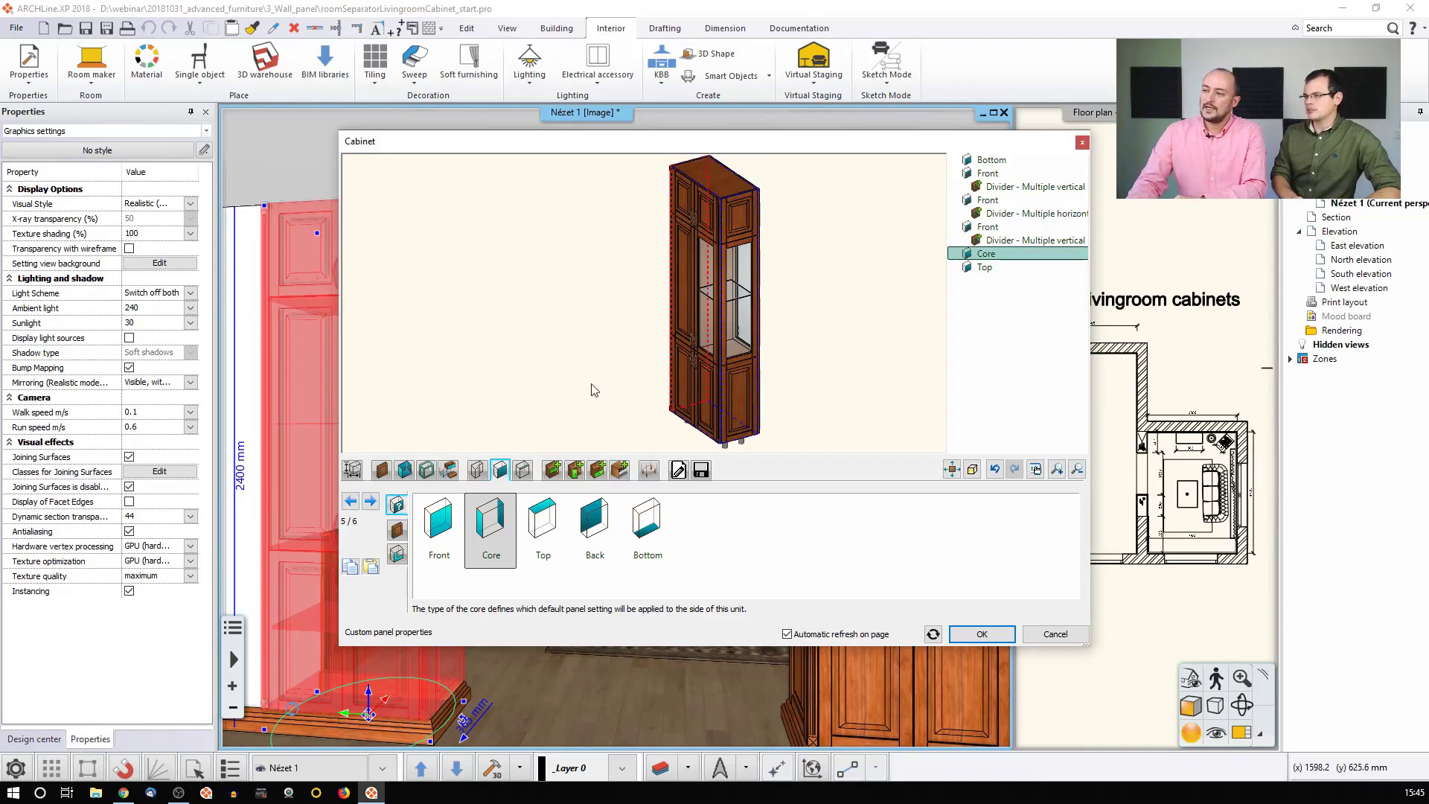
{"action": "scroll", "coordinate": [621, 265], "scroll_direction": "up", "scroll_amount": 3}
{"action": "scroll", "coordinate": [652, 257], "scroll_direction": "up", "scroll_amount": 2}
{"action": "scroll", "coordinate": [642, 269], "scroll_direction": "up", "scroll_amount": 2}
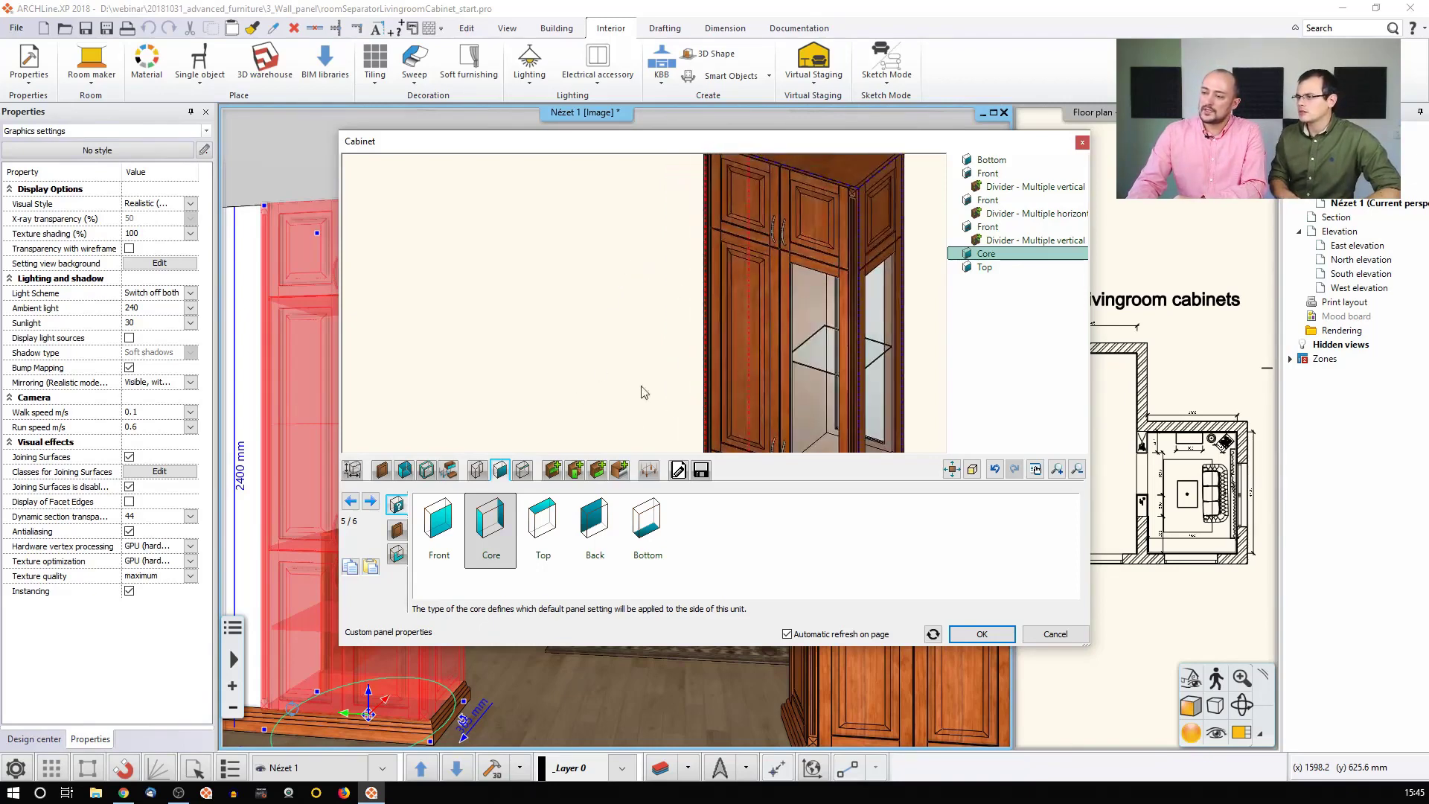
{"action": "left_click", "coordinate": [352, 469]}
{"action": "left_click", "coordinate": [933, 547]}
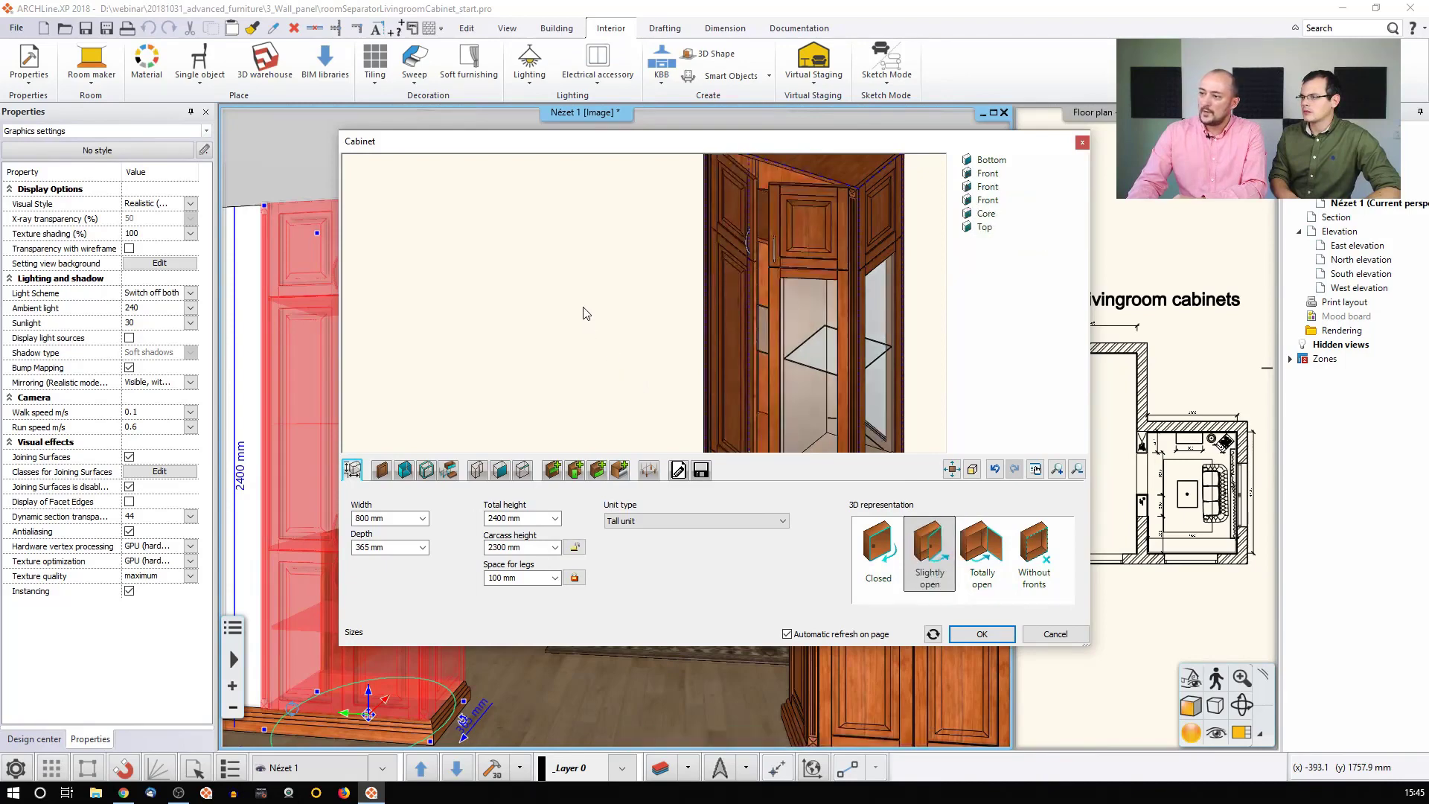
{"action": "scroll", "coordinate": [589, 262], "scroll_direction": "down", "scroll_amount": 3}
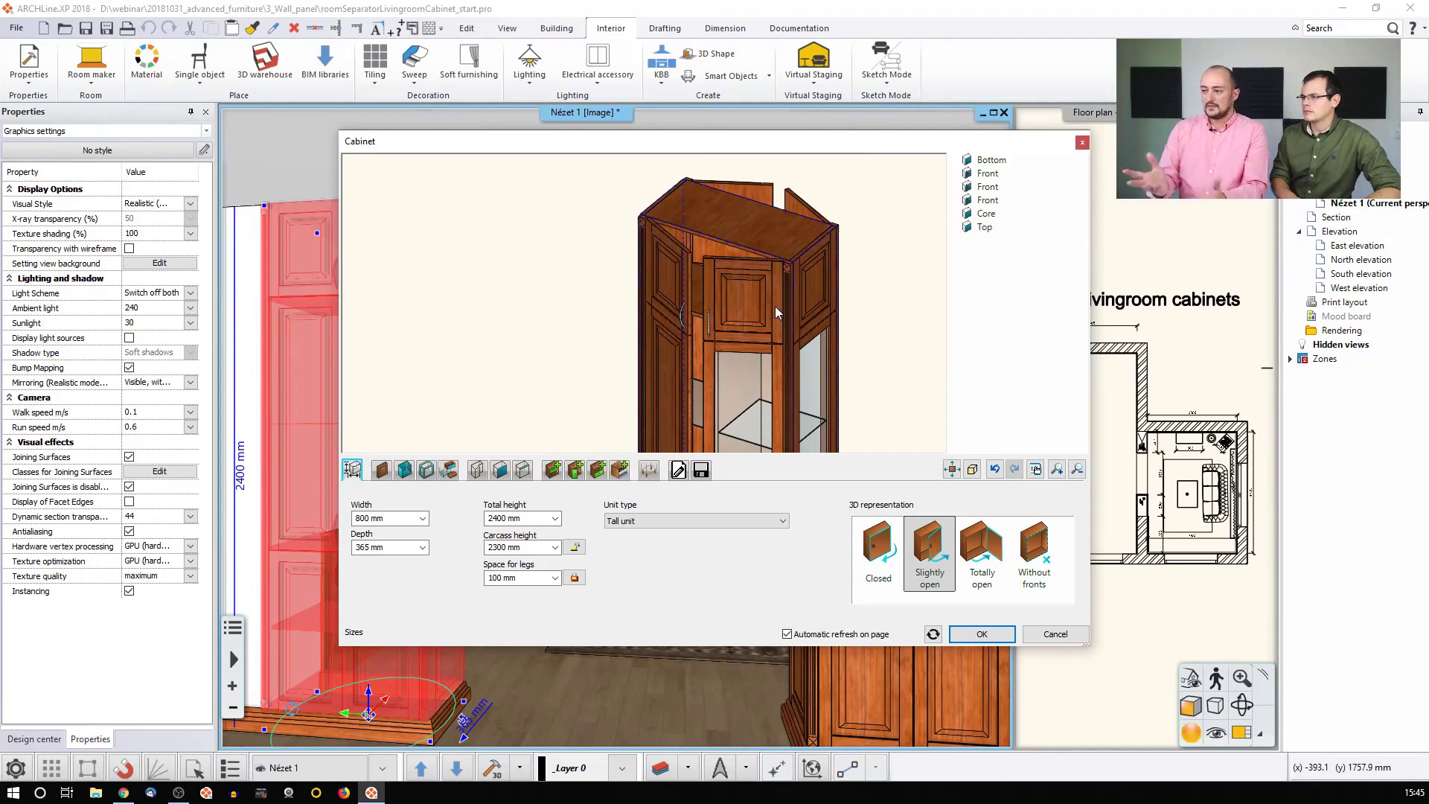
{"action": "scroll", "coordinate": [775, 306], "scroll_direction": "up", "scroll_amount": 1}
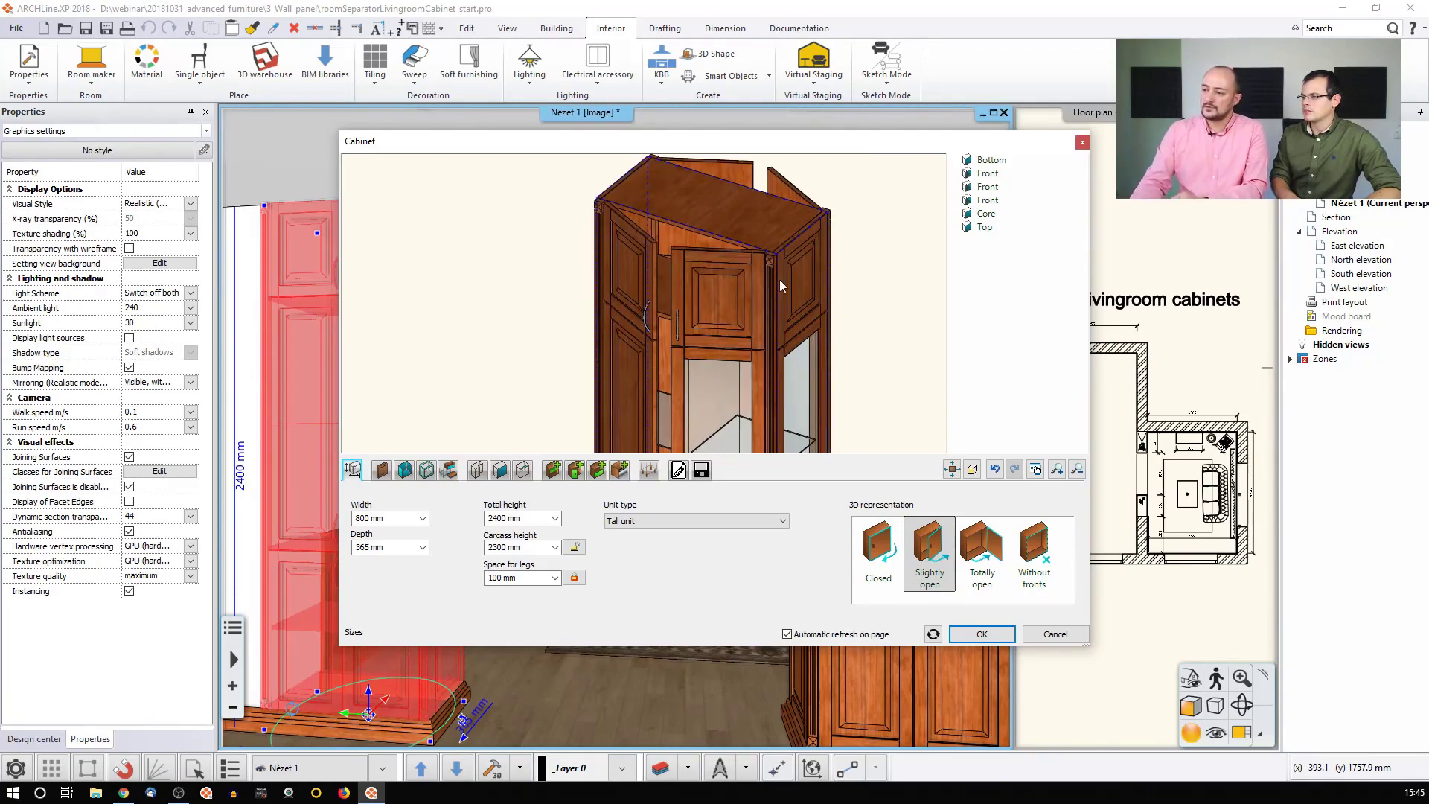
{"action": "left_click", "coordinate": [882, 551]}
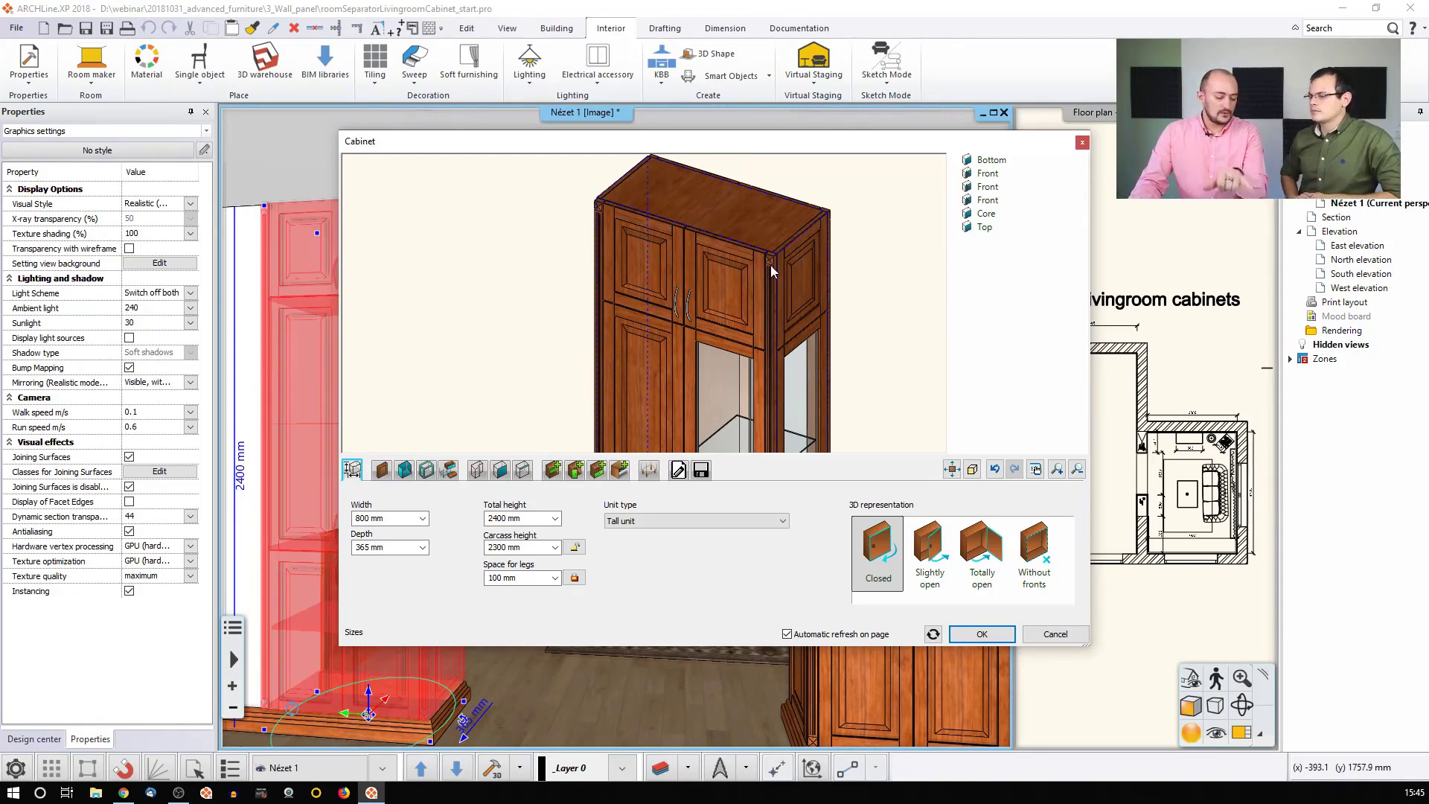
Select the upper double doors, the top panel and the narrow fixed corner door in turn to examine how the front is built
{"action": "left_click", "coordinate": [712, 266]}
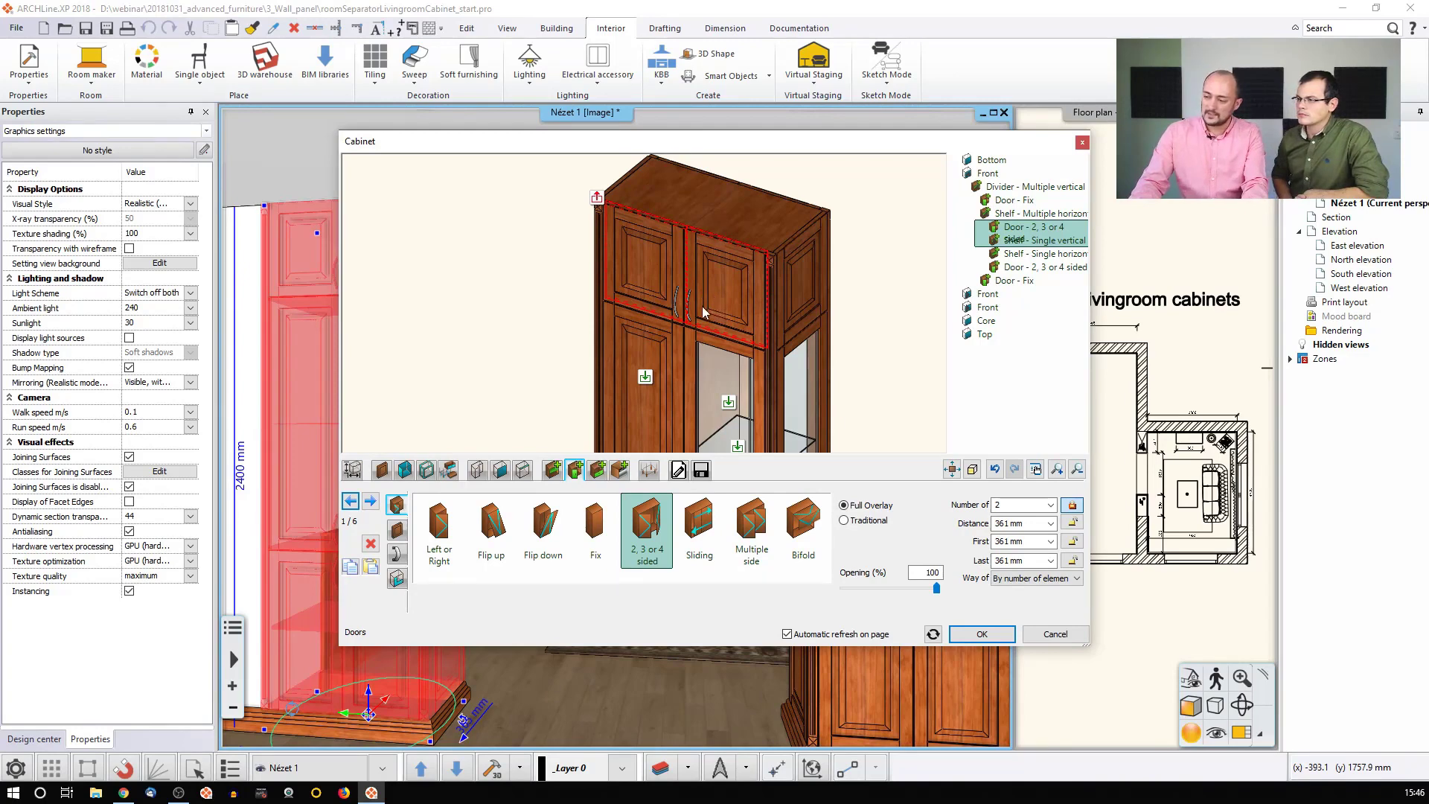
{"action": "left_click", "coordinate": [710, 218]}
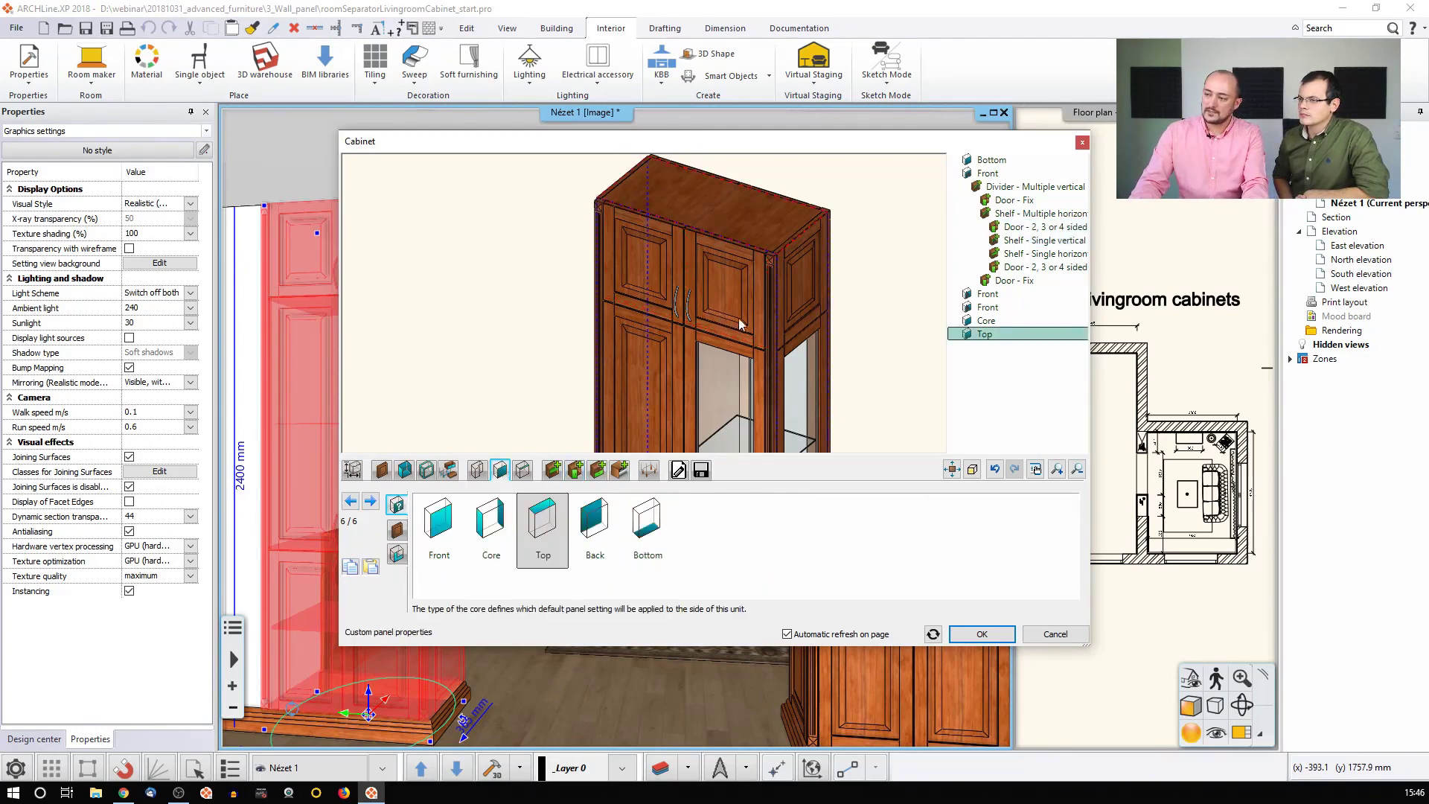
{"action": "left_click", "coordinate": [771, 298]}
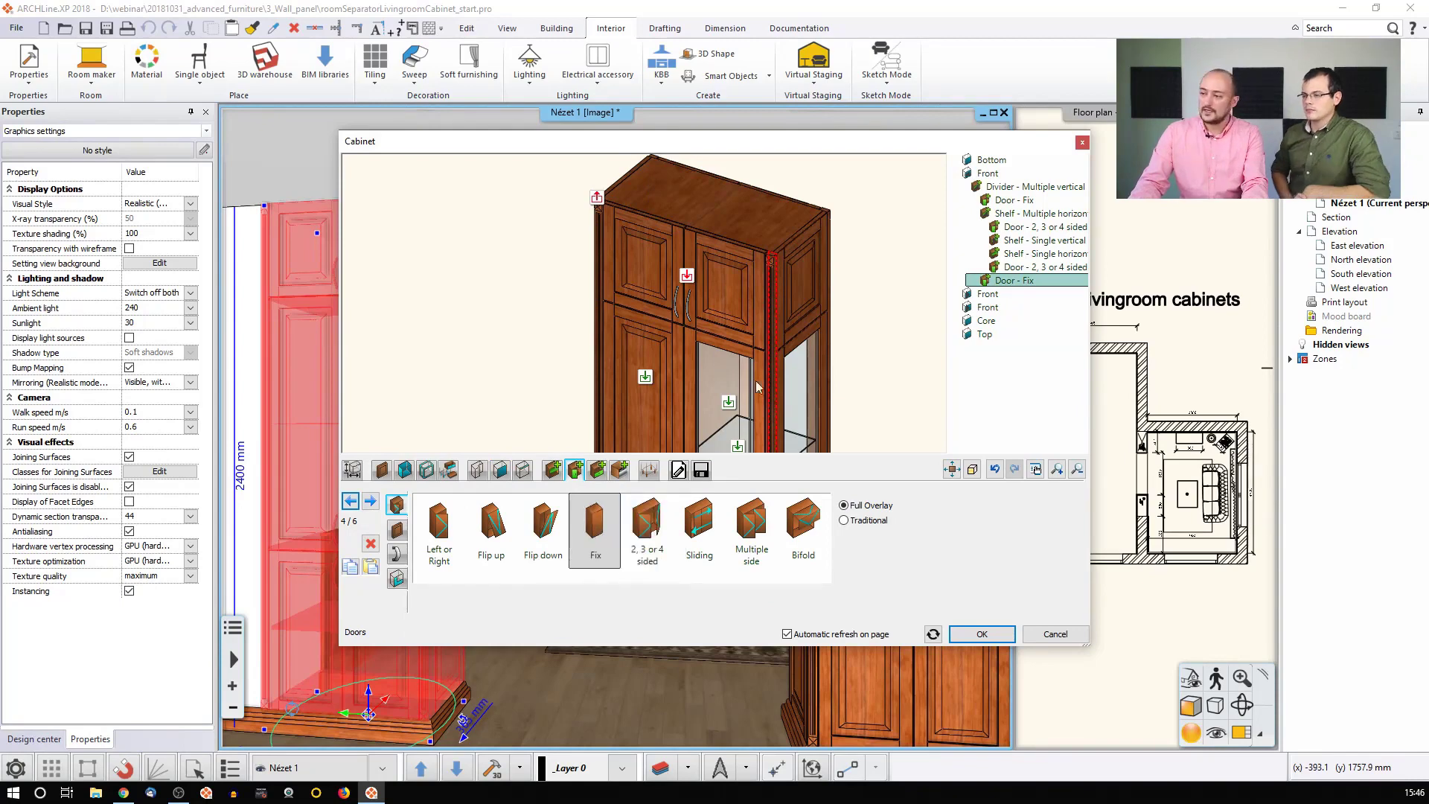
{"action": "scroll", "coordinate": [692, 275], "scroll_direction": "up", "scroll_amount": 5}
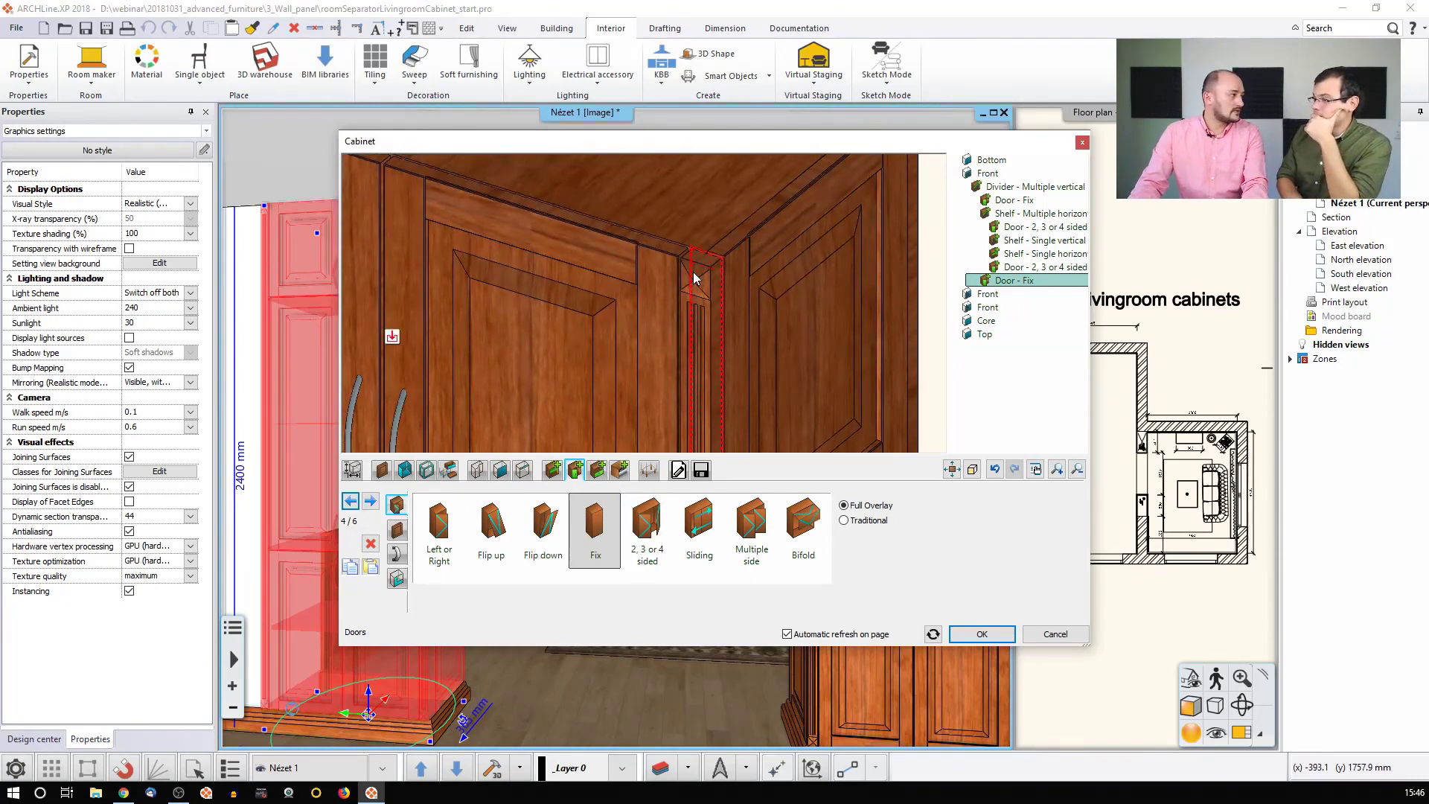
{"action": "scroll", "coordinate": [697, 279], "scroll_direction": "down", "scroll_amount": 3}
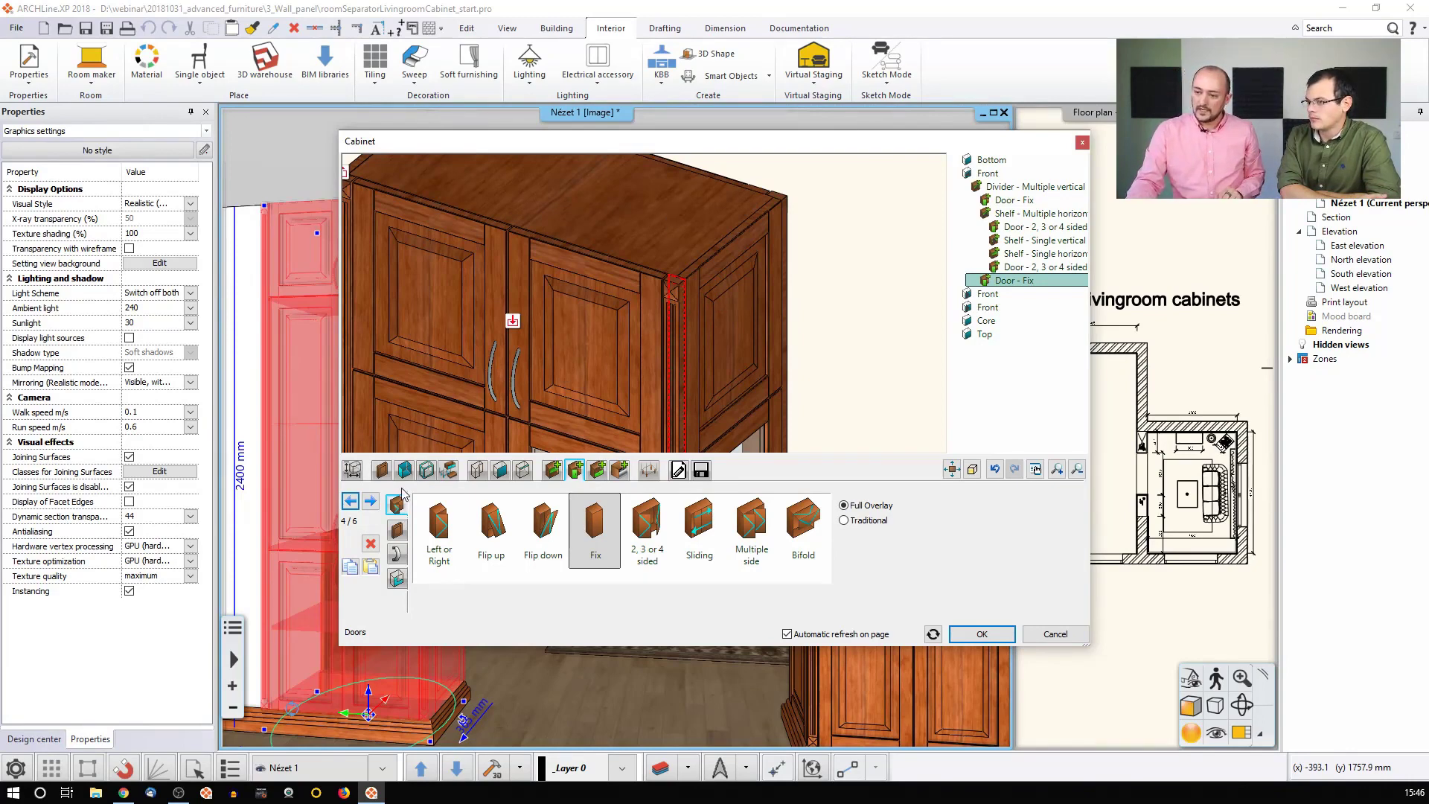
Open the fixed corner door's custom object for editing and place the Cabinet Door editor clear of the selected cabinet
{"action": "left_click", "coordinate": [396, 527]}
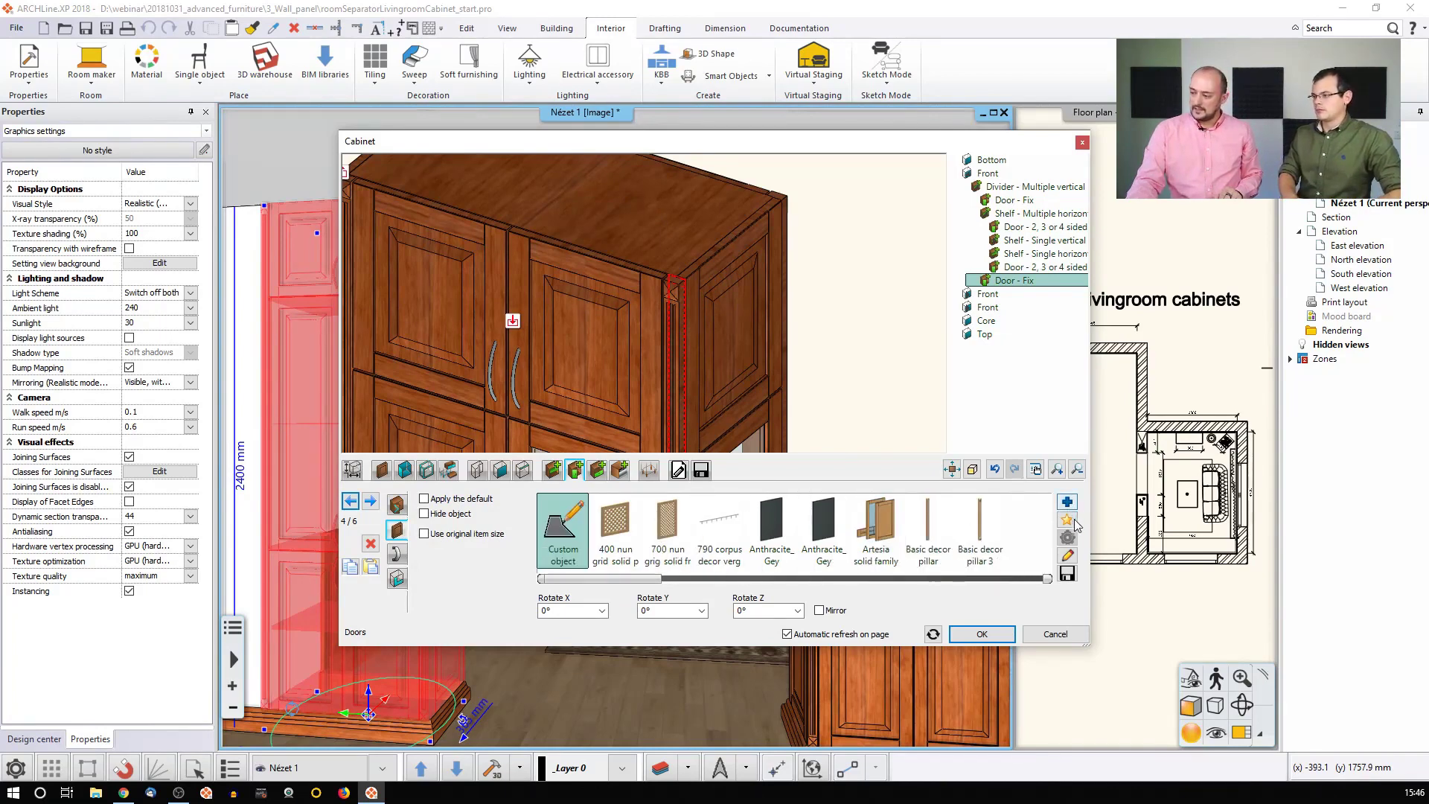
{"action": "double_click", "coordinate": [837, 416]}
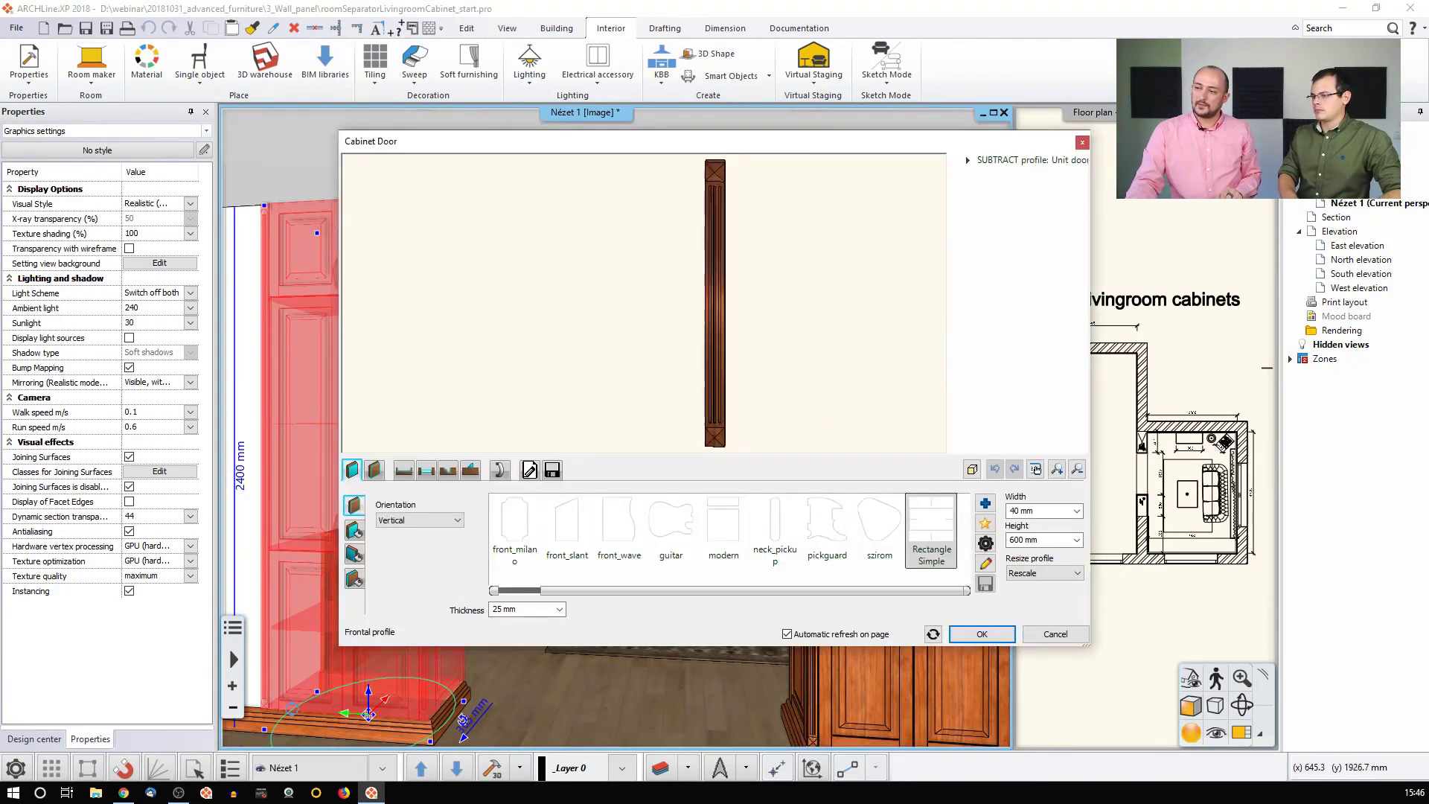
{"action": "left_click_drag", "start_coordinate": [514, 242], "coordinate": [437, 242]}
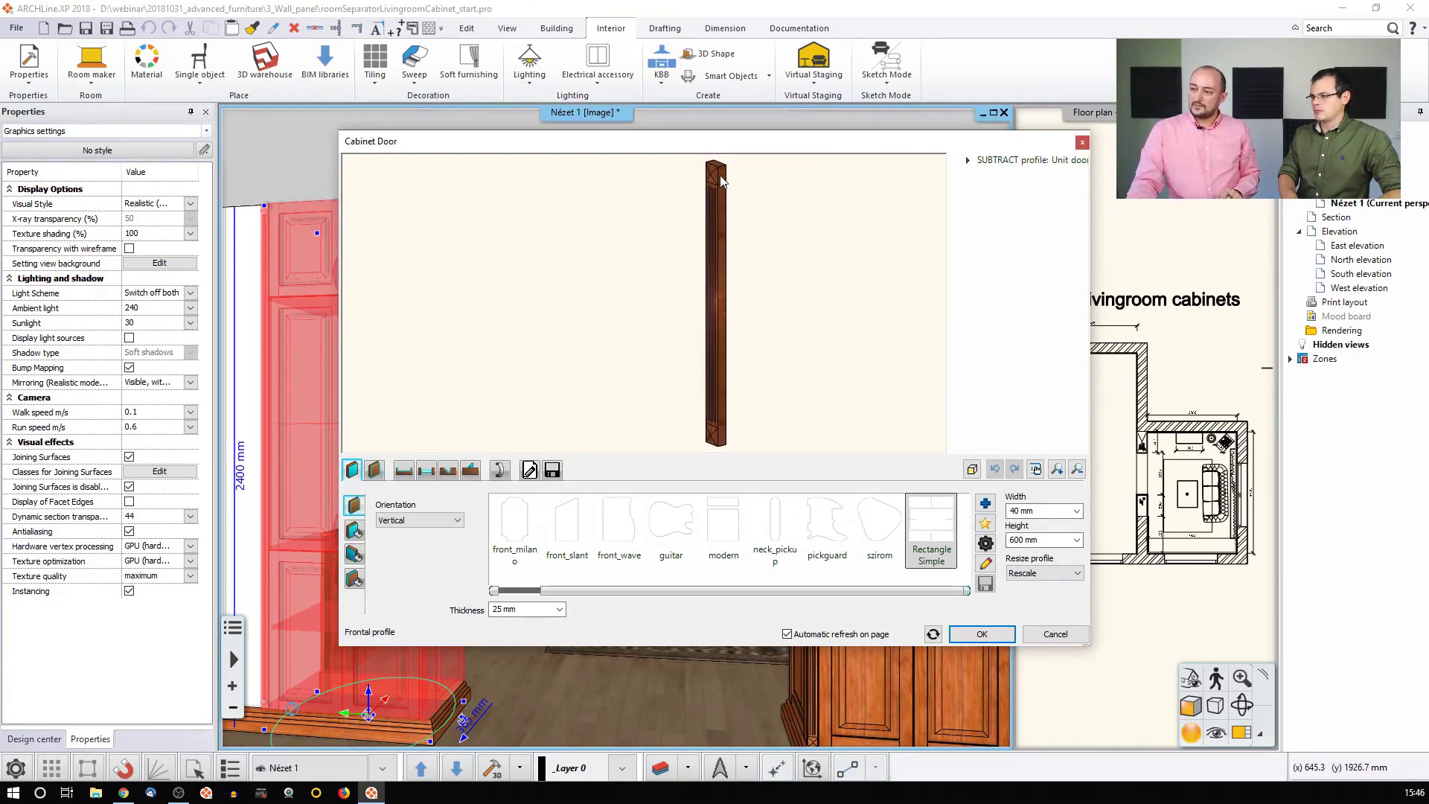
{"action": "left_click_drag", "start_coordinate": [718, 149], "coordinate": [920, 306]}
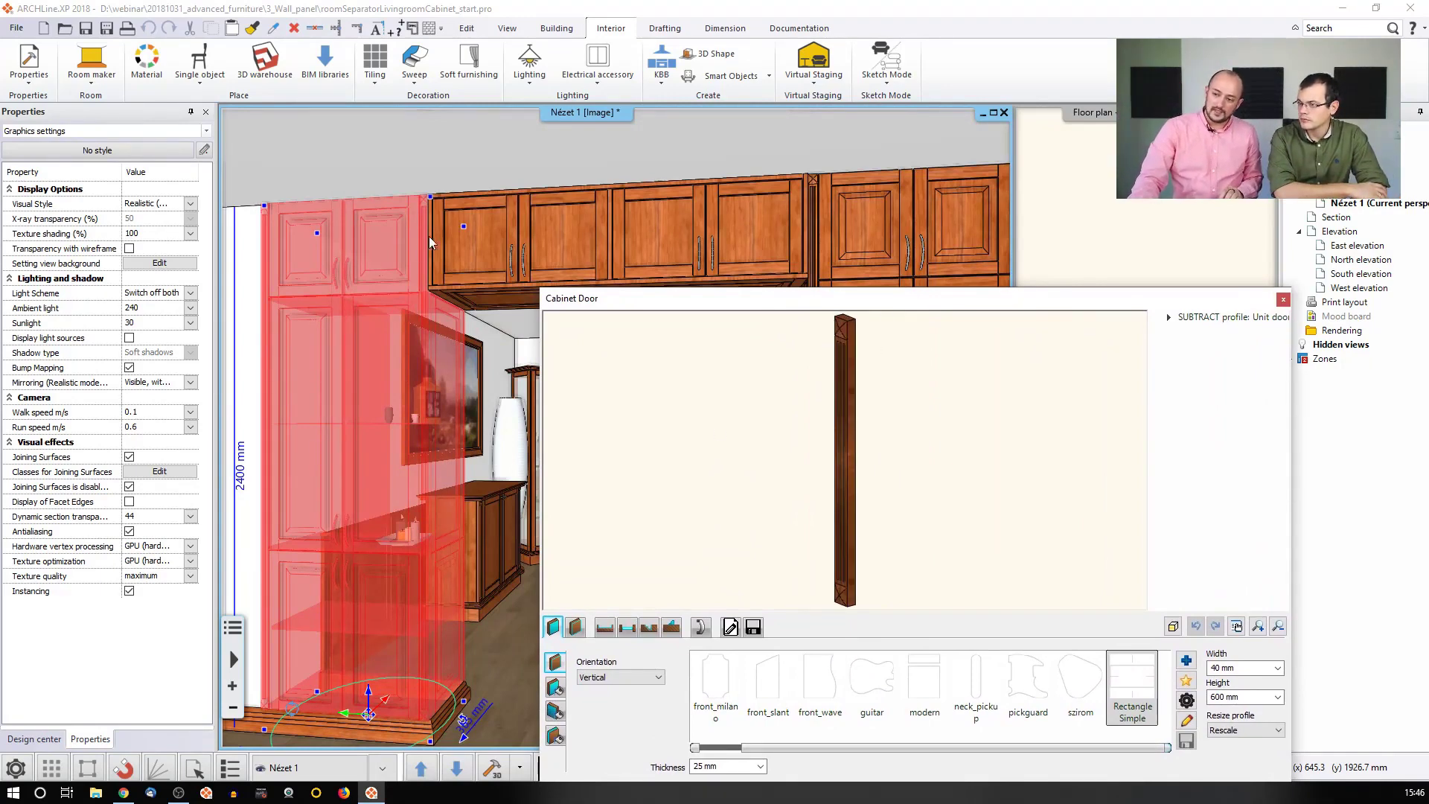
{"action": "middle_click_drag", "start_coordinate": [868, 443], "coordinate": [842, 440]}
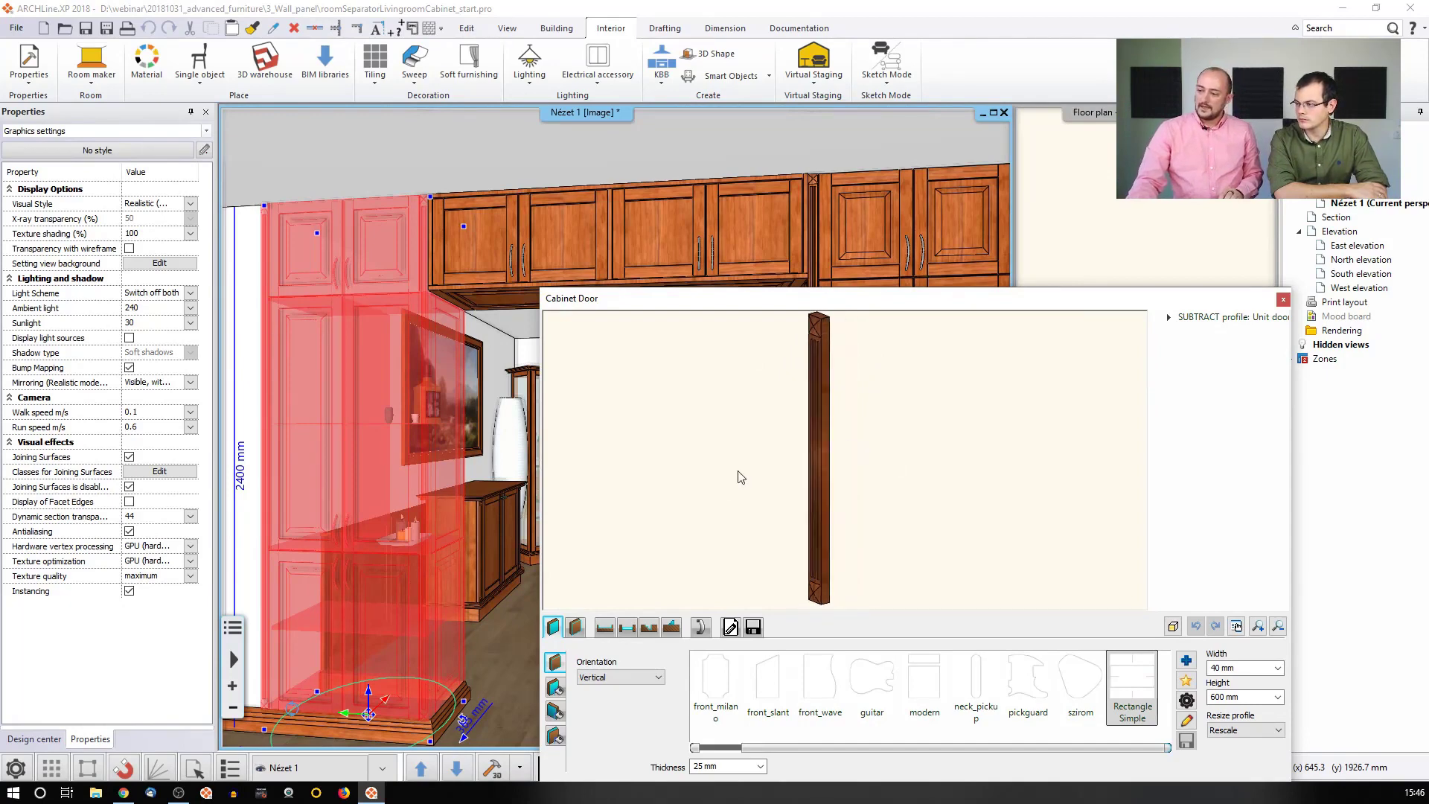
Step through the pillar door's edge settings and its profile types in turn, ending on the subtract profiles
{"action": "left_click", "coordinate": [575, 628]}
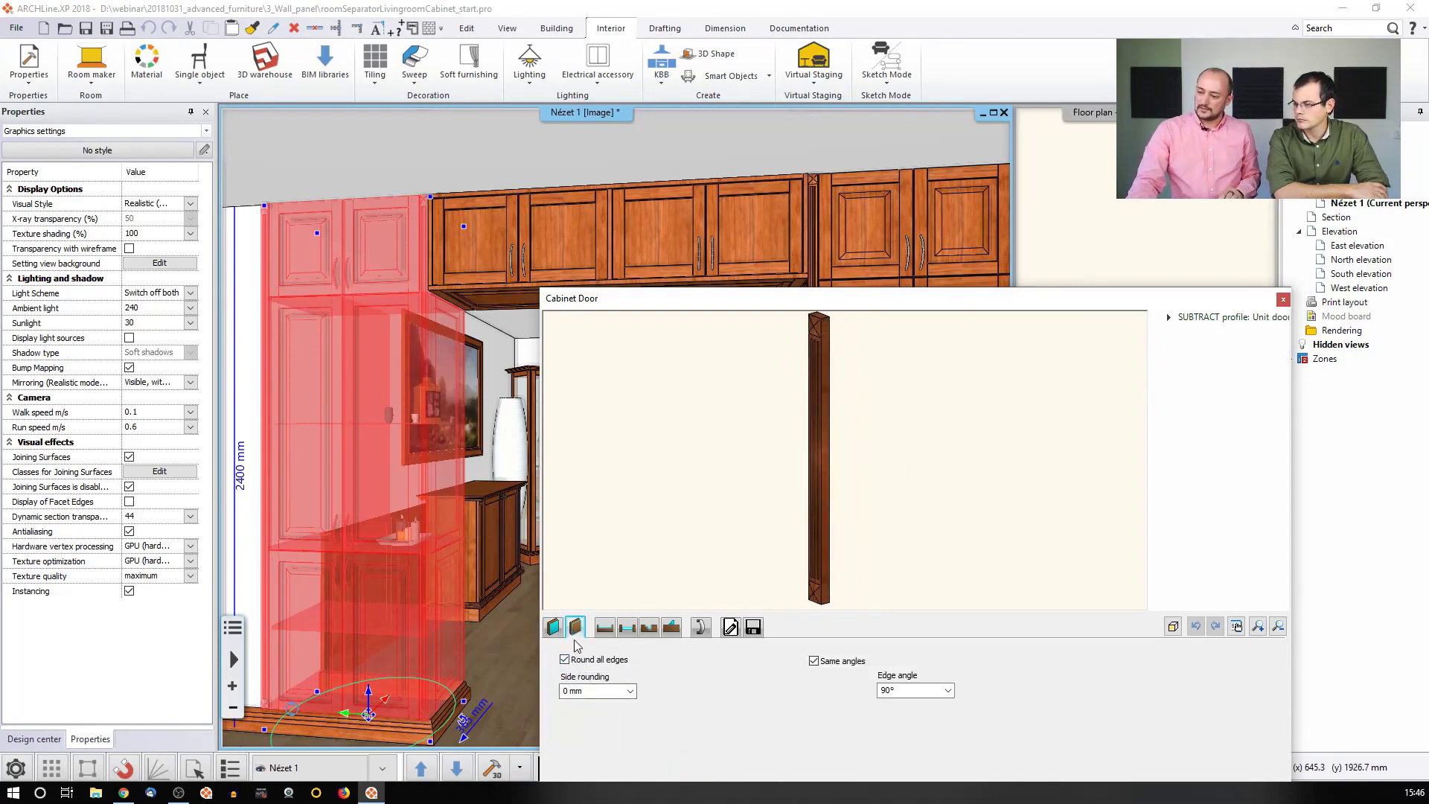
{"action": "left_click", "coordinate": [605, 629]}
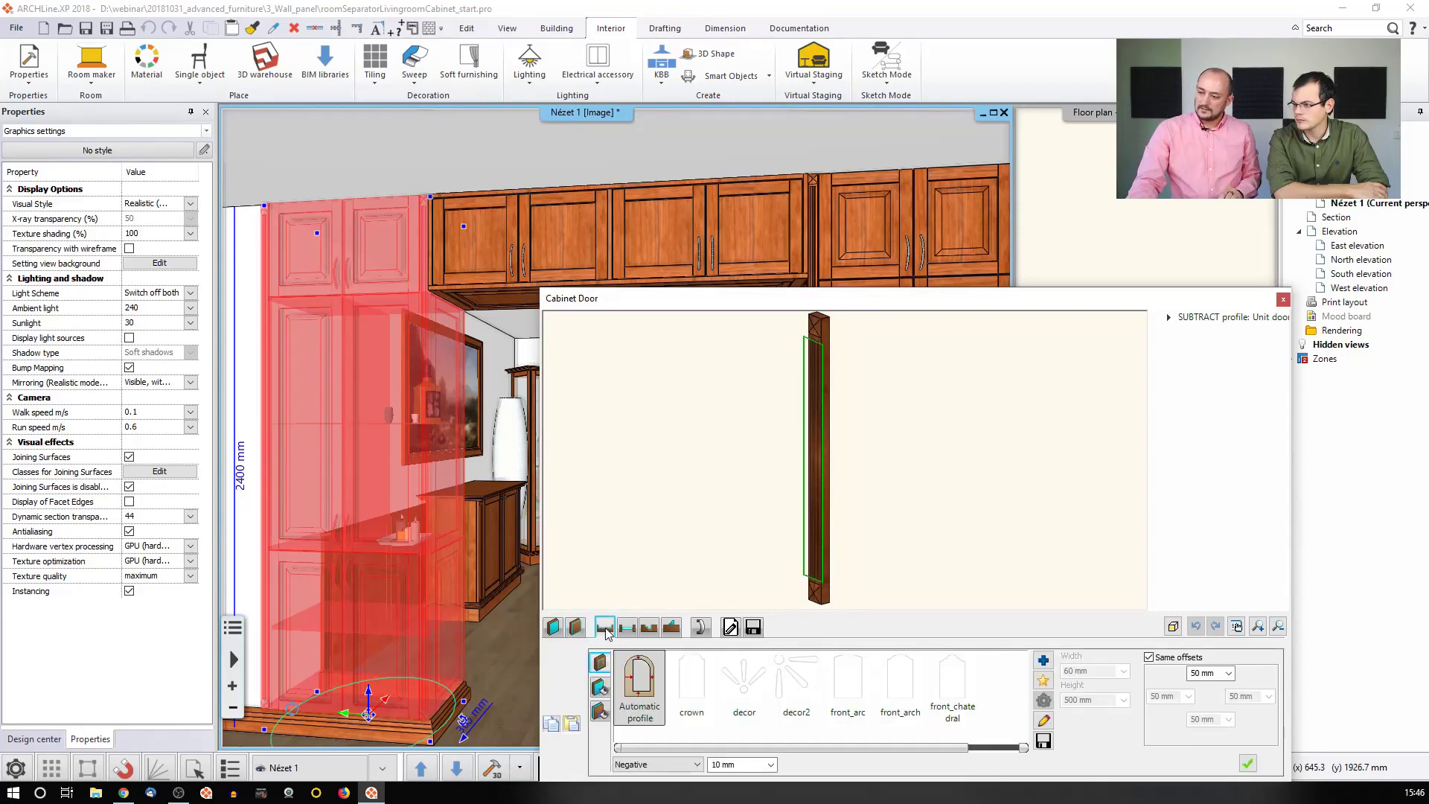
{"action": "left_click", "coordinate": [627, 629]}
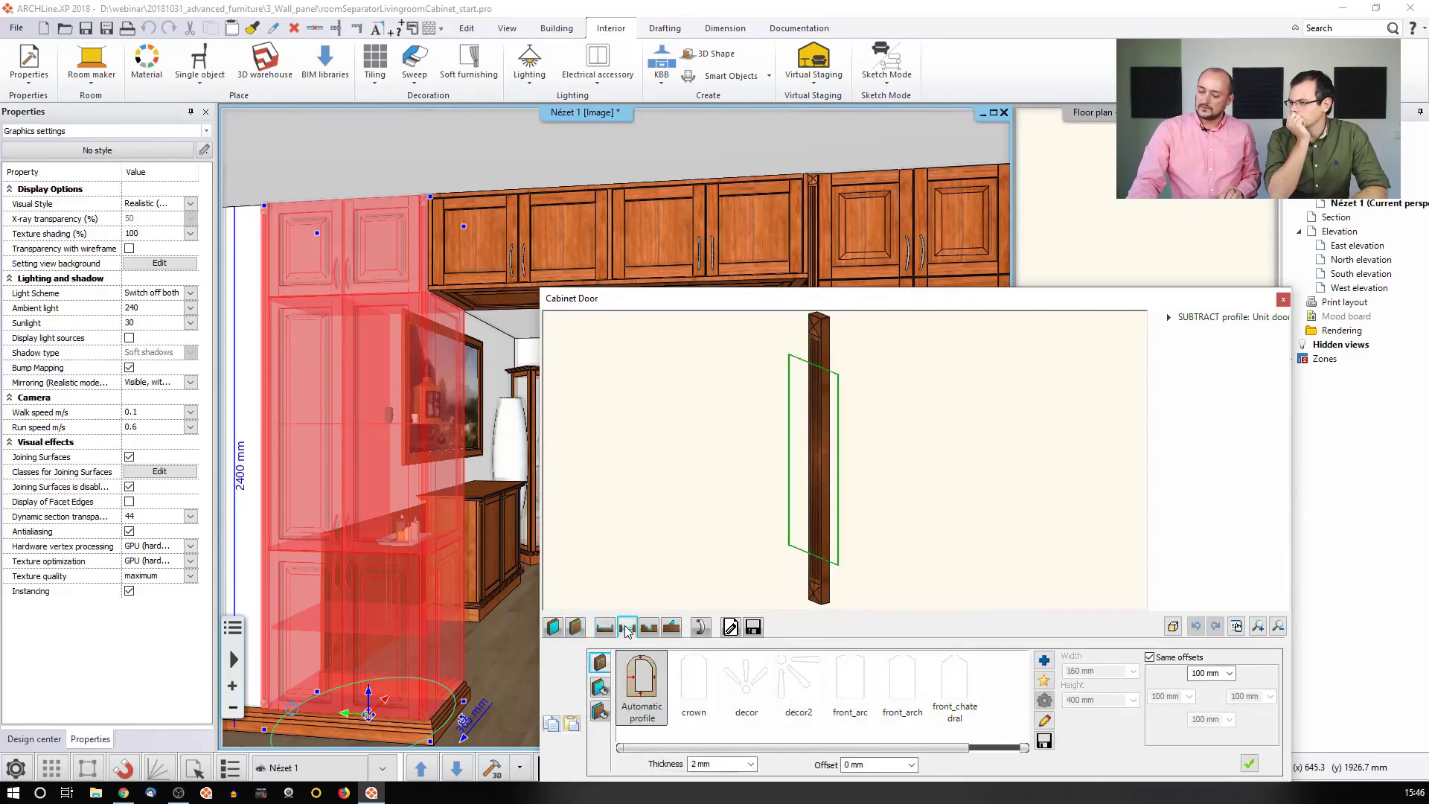
{"action": "left_click_drag", "start_coordinate": [695, 494], "coordinate": [774, 487]}
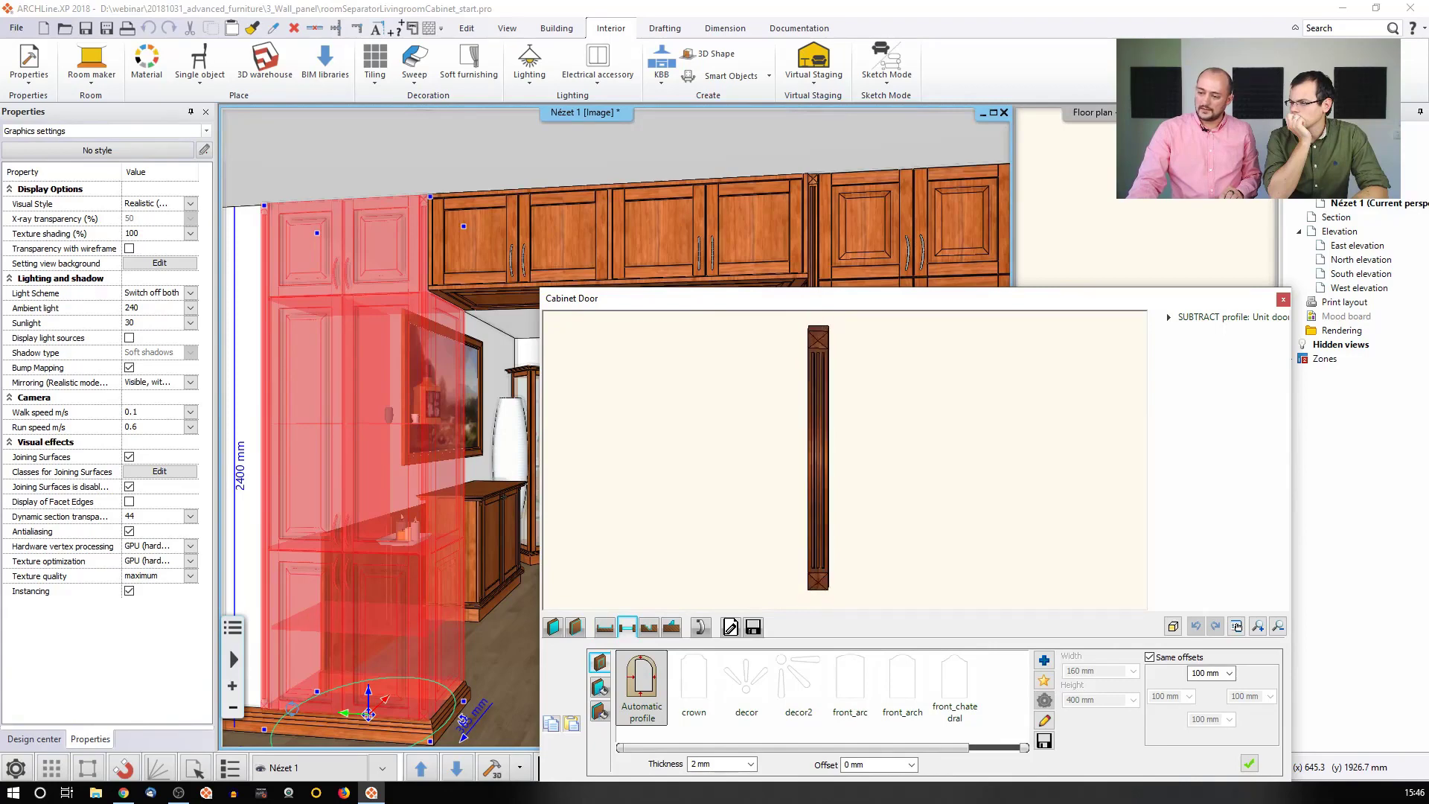
{"action": "left_click", "coordinate": [650, 629]}
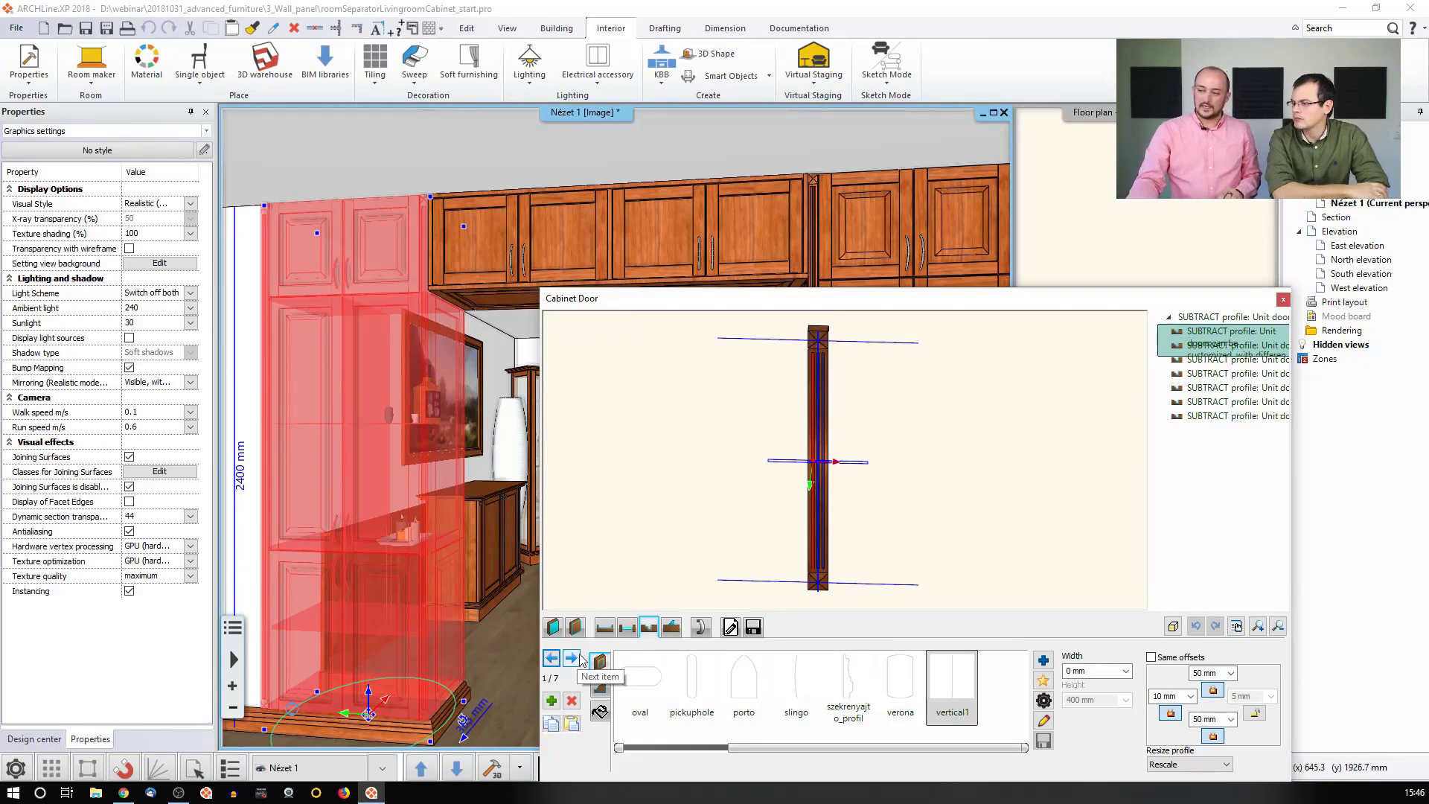
Examine the vertical grooves on the pillar's front up close, selecting the middle and outer groove profiles in turn
{"action": "middle_click_drag", "start_coordinate": [677, 494], "coordinate": [560, 516]}
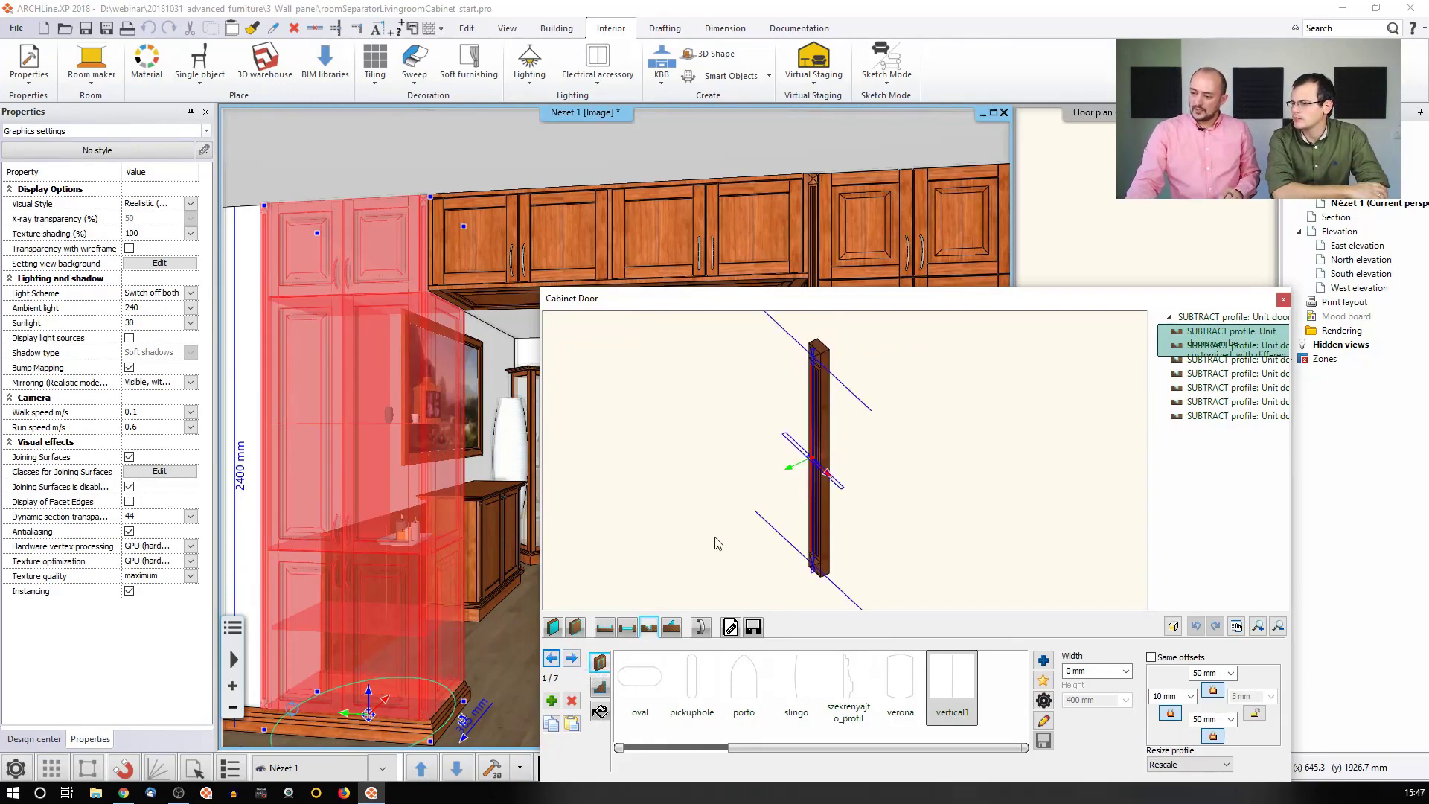
{"action": "middle_click_drag", "start_coordinate": [712, 548], "coordinate": [849, 523]}
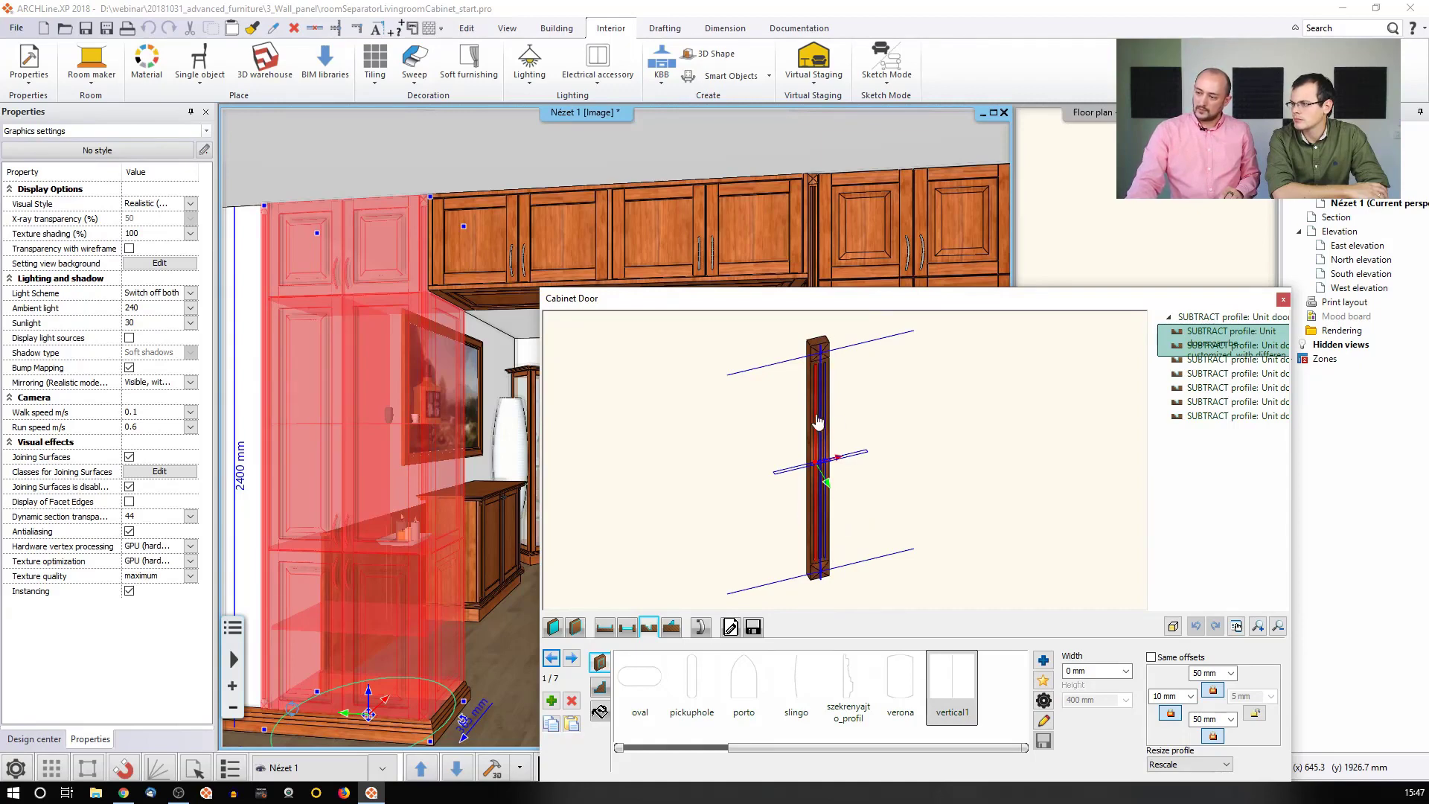
{"action": "scroll", "coordinate": [819, 409], "scroll_direction": "up", "scroll_amount": 5}
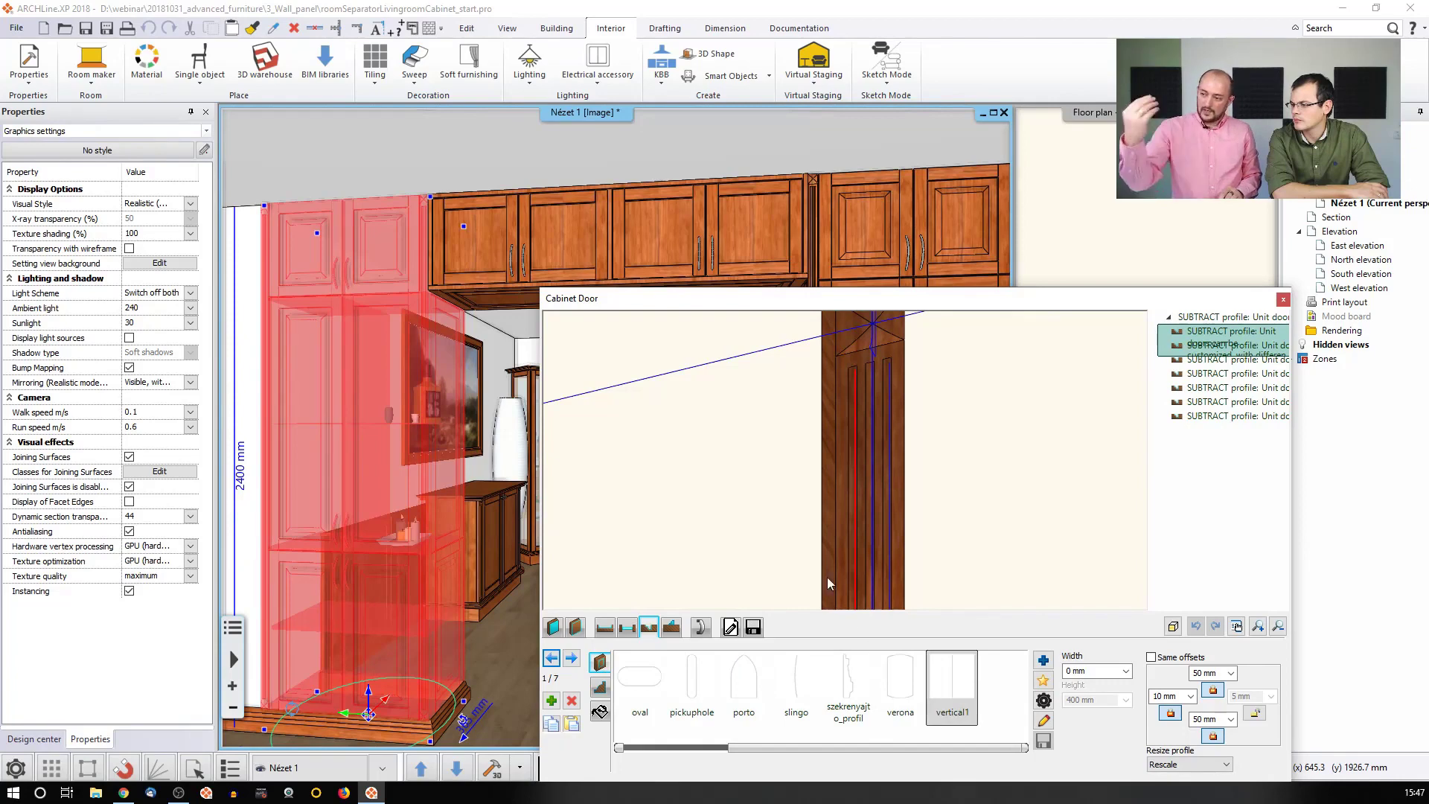
{"action": "middle_click_drag", "start_coordinate": [756, 539], "coordinate": [748, 471]}
{"action": "scroll", "coordinate": [822, 507], "scroll_direction": "up", "scroll_amount": 2}
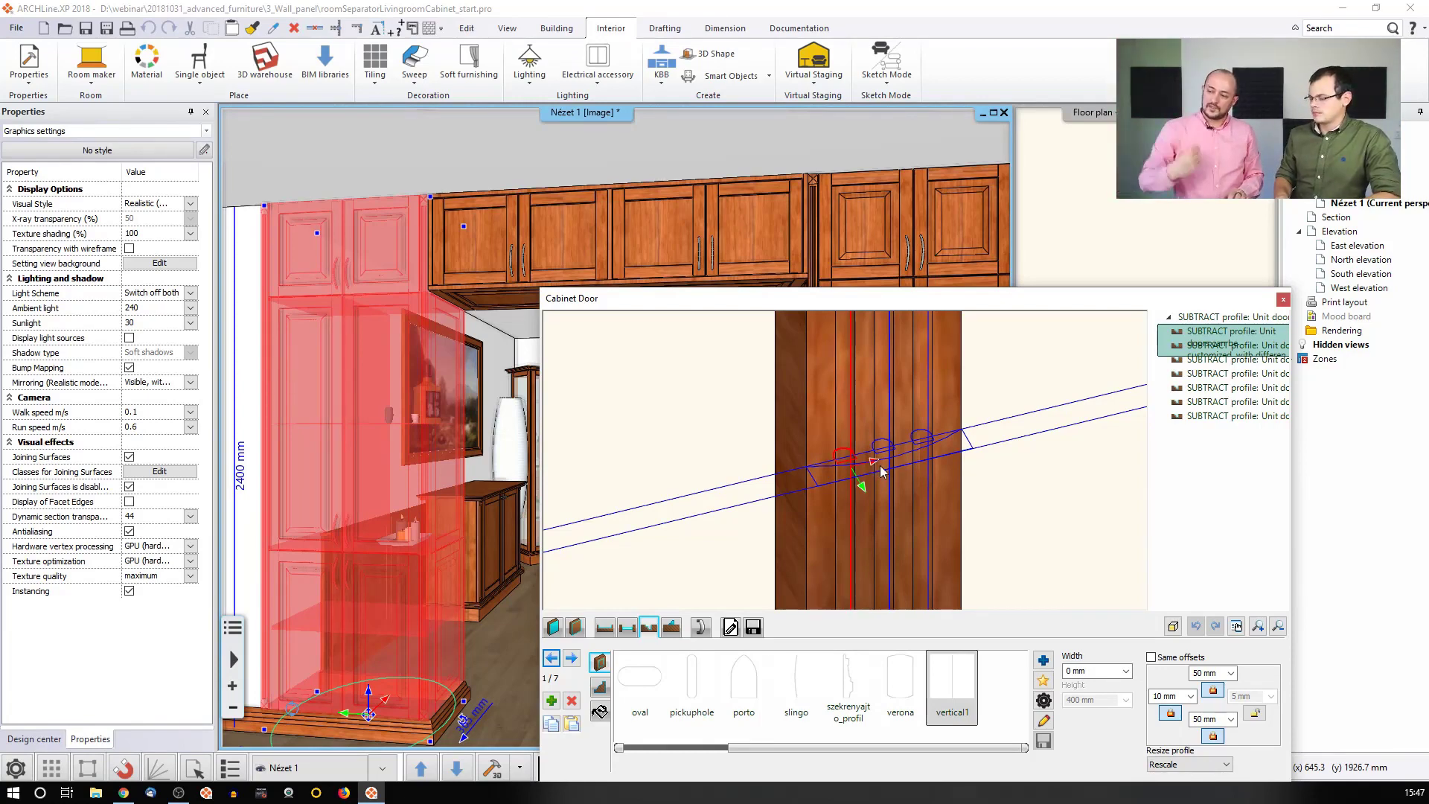
{"action": "scroll", "coordinate": [863, 454], "scroll_direction": "up", "scroll_amount": 1}
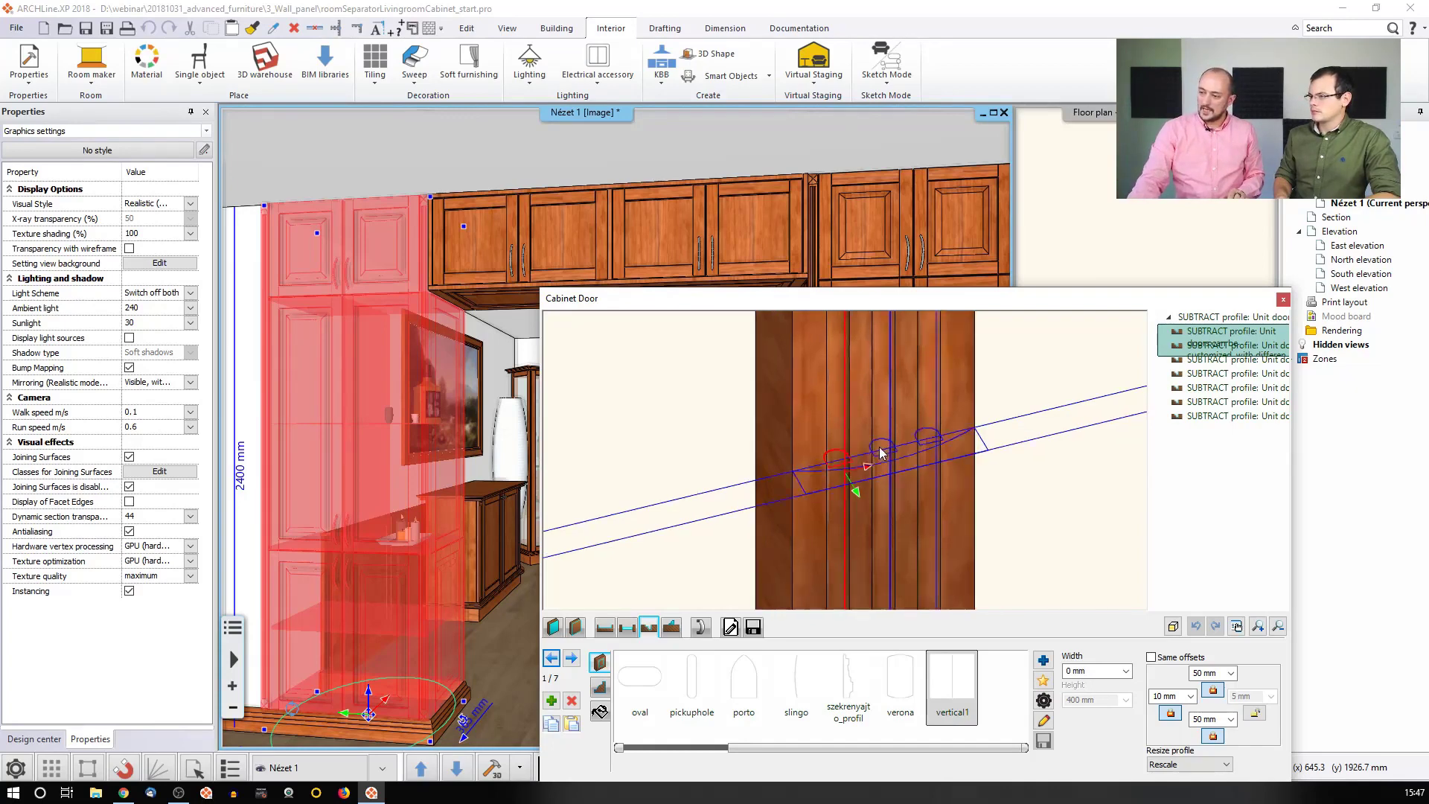
{"action": "left_click", "coordinate": [888, 437]}
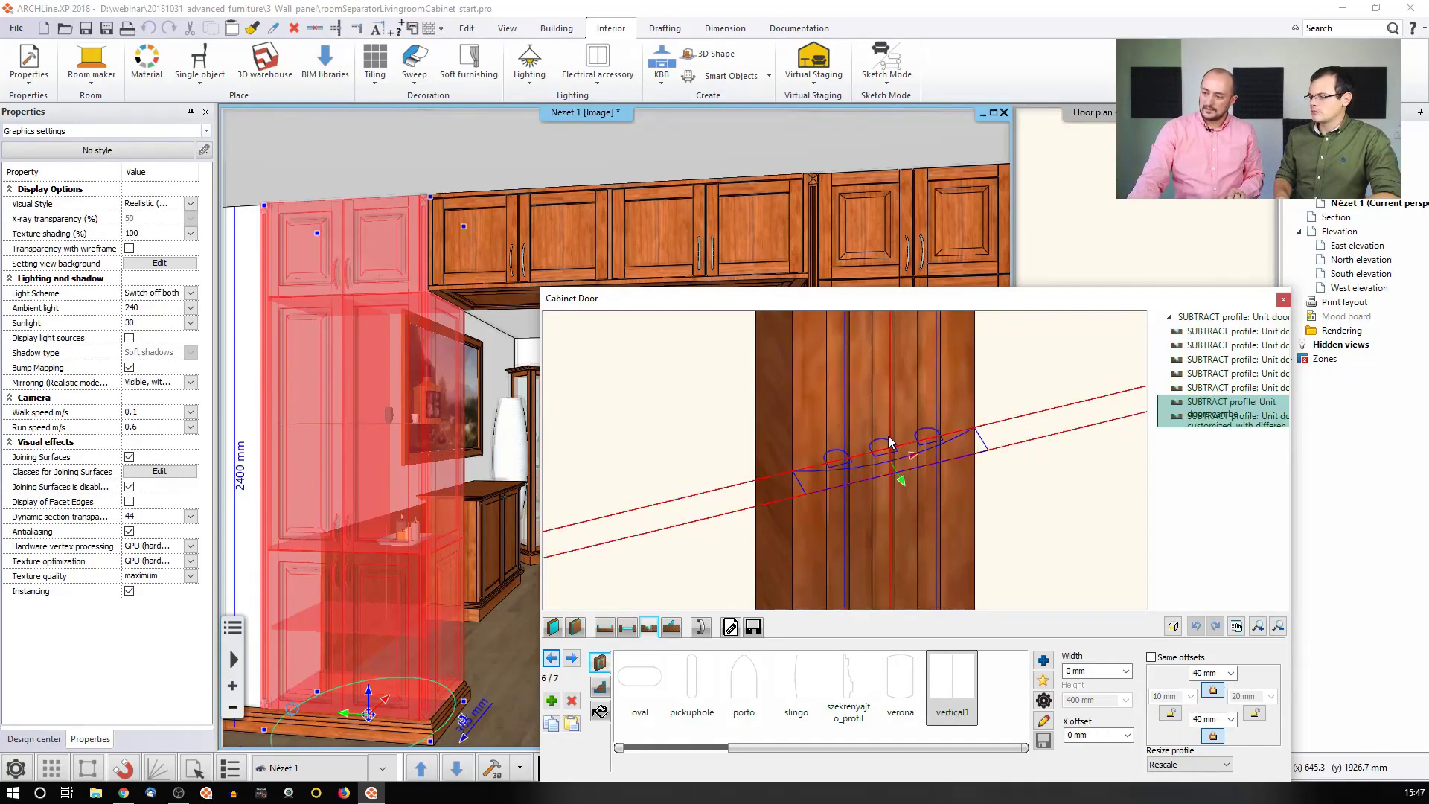
{"action": "left_click", "coordinate": [935, 422]}
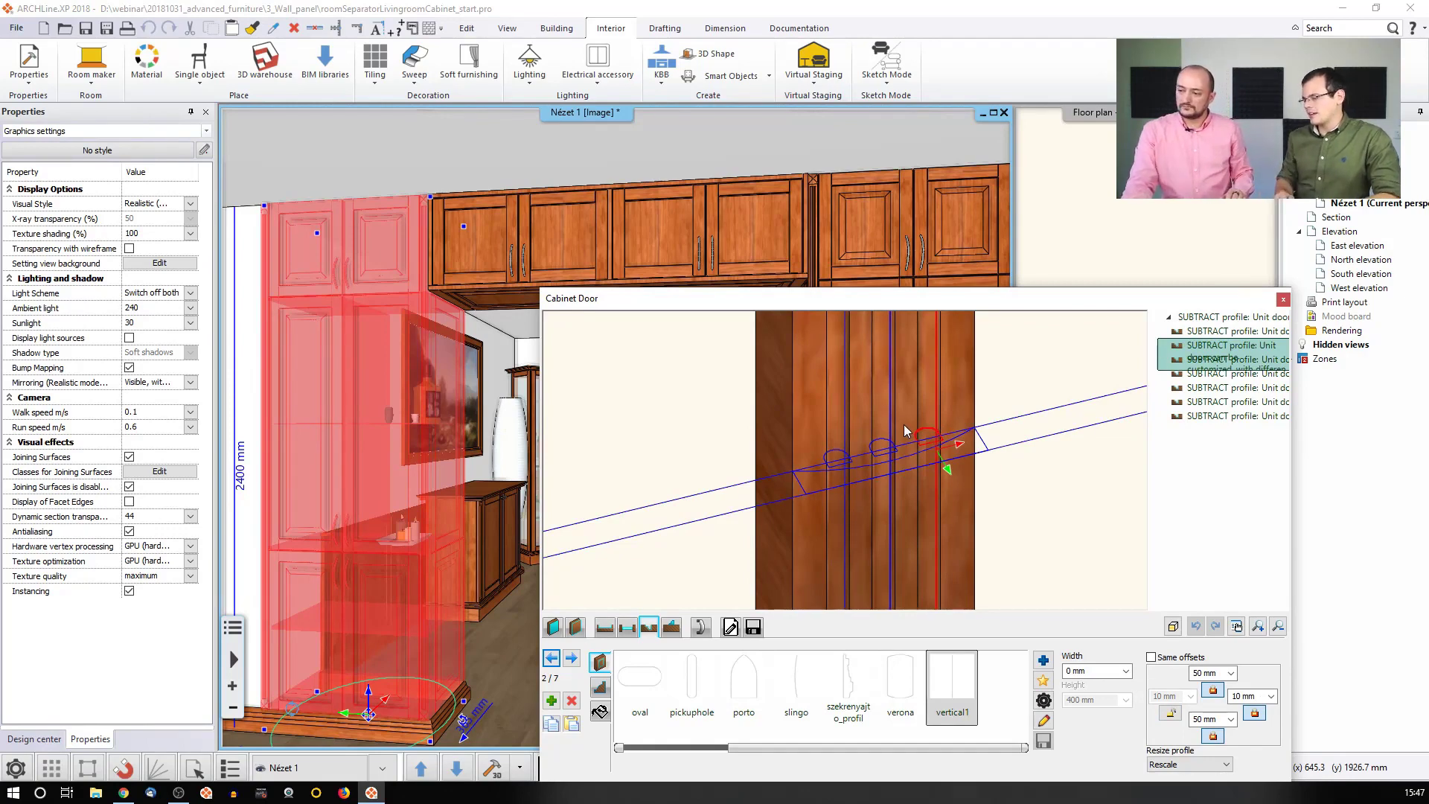
Reselect the middle and first vertical groove profiles to compare how their offsets are locked
{"action": "scroll", "coordinate": [900, 423], "scroll_direction": "down", "scroll_amount": 5}
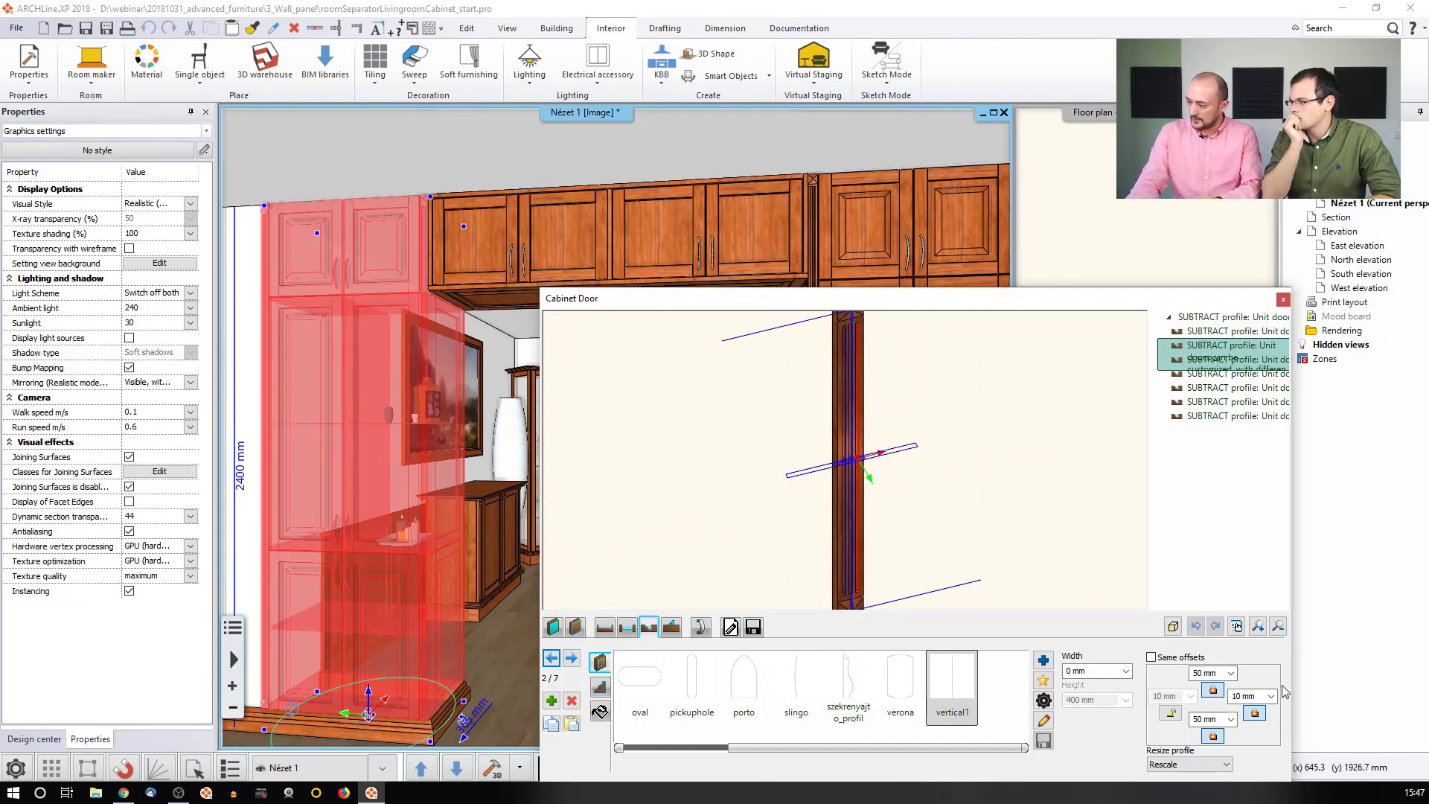
{"action": "left_click", "coordinate": [854, 429]}
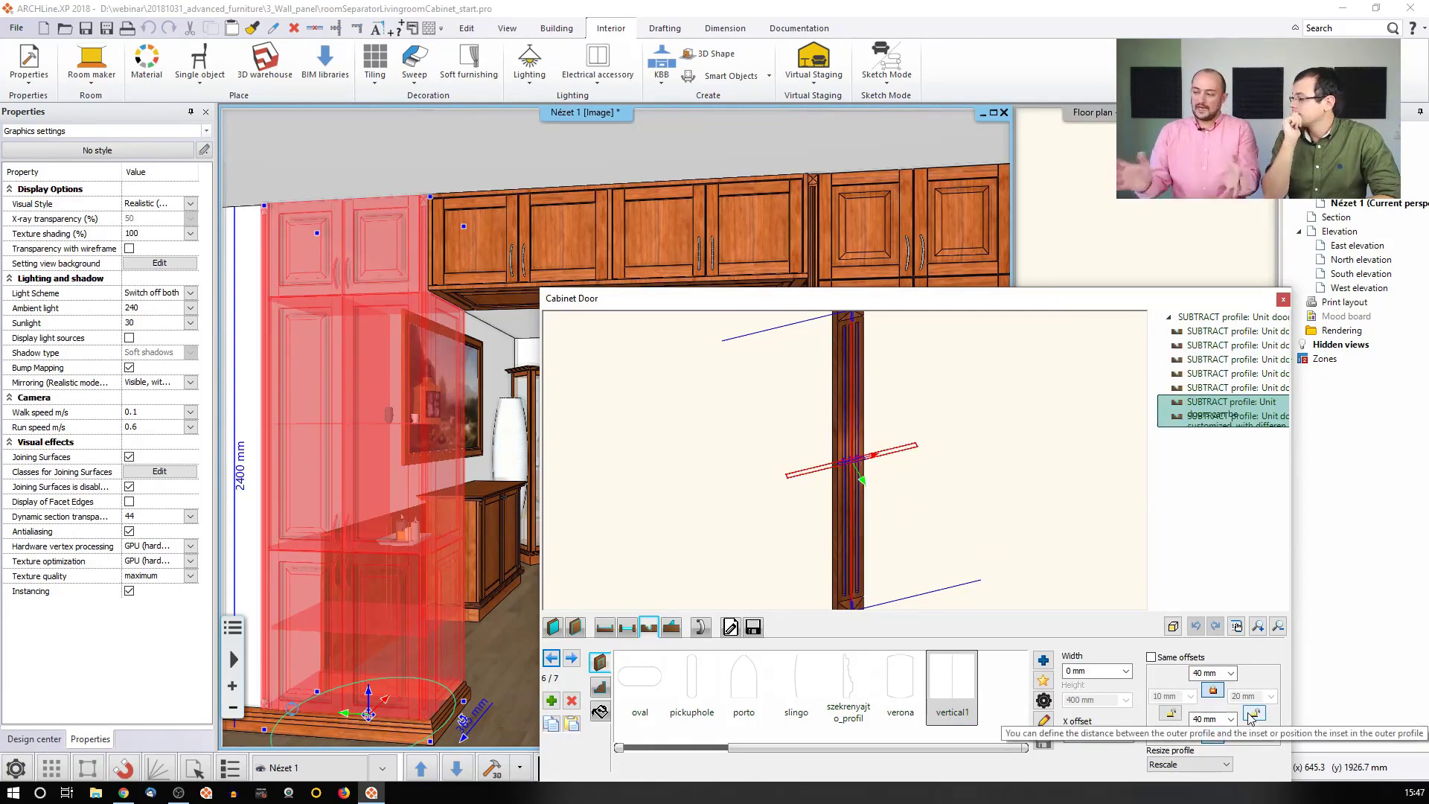
{"action": "left_click", "coordinate": [855, 423]}
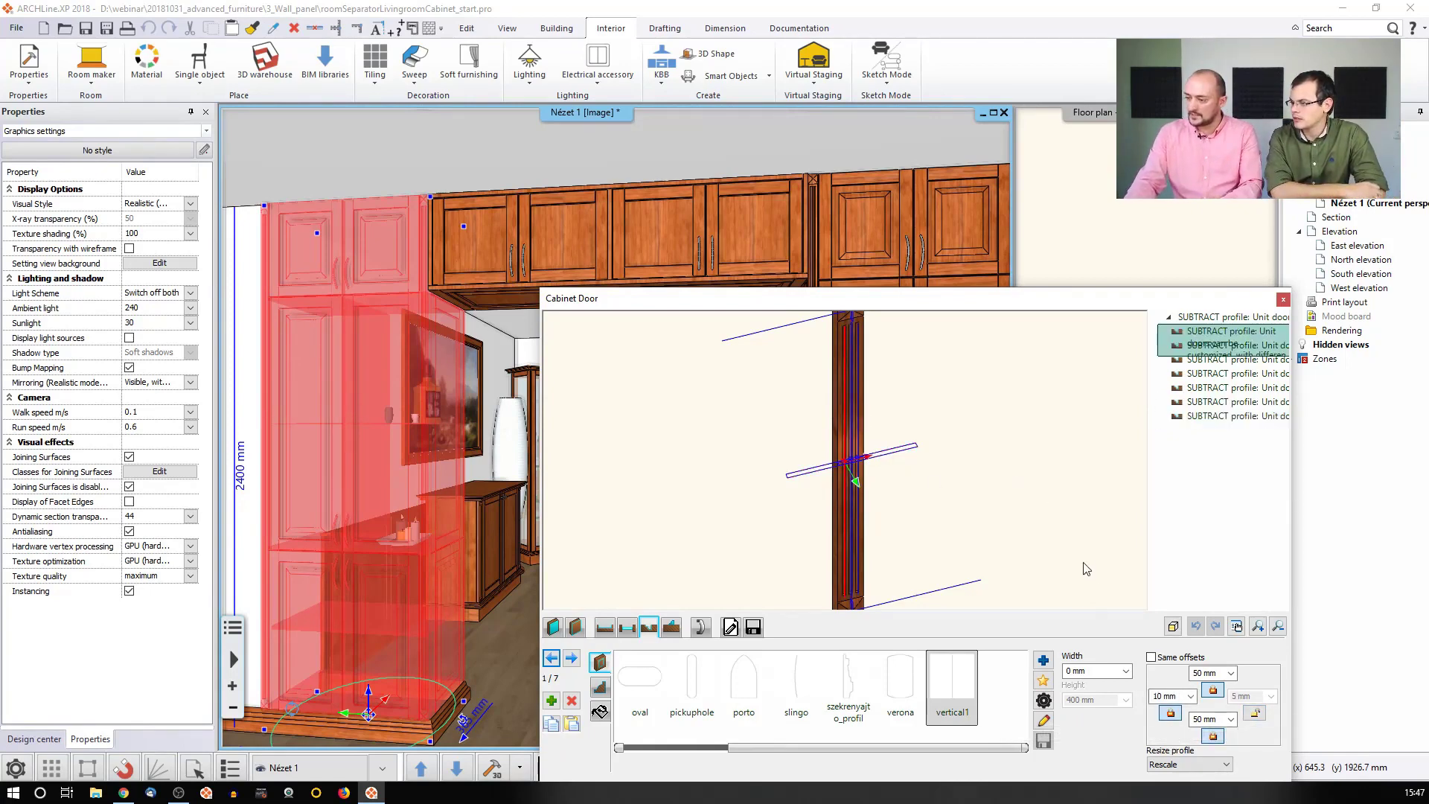
Select the horizontal subtract profile at the pillar's upper end to examine its carved block
{"action": "middle_click_drag", "start_coordinate": [1040, 412], "coordinate": [941, 436]}
{"action": "middle_click_drag", "start_coordinate": [914, 383], "coordinate": [877, 396]}
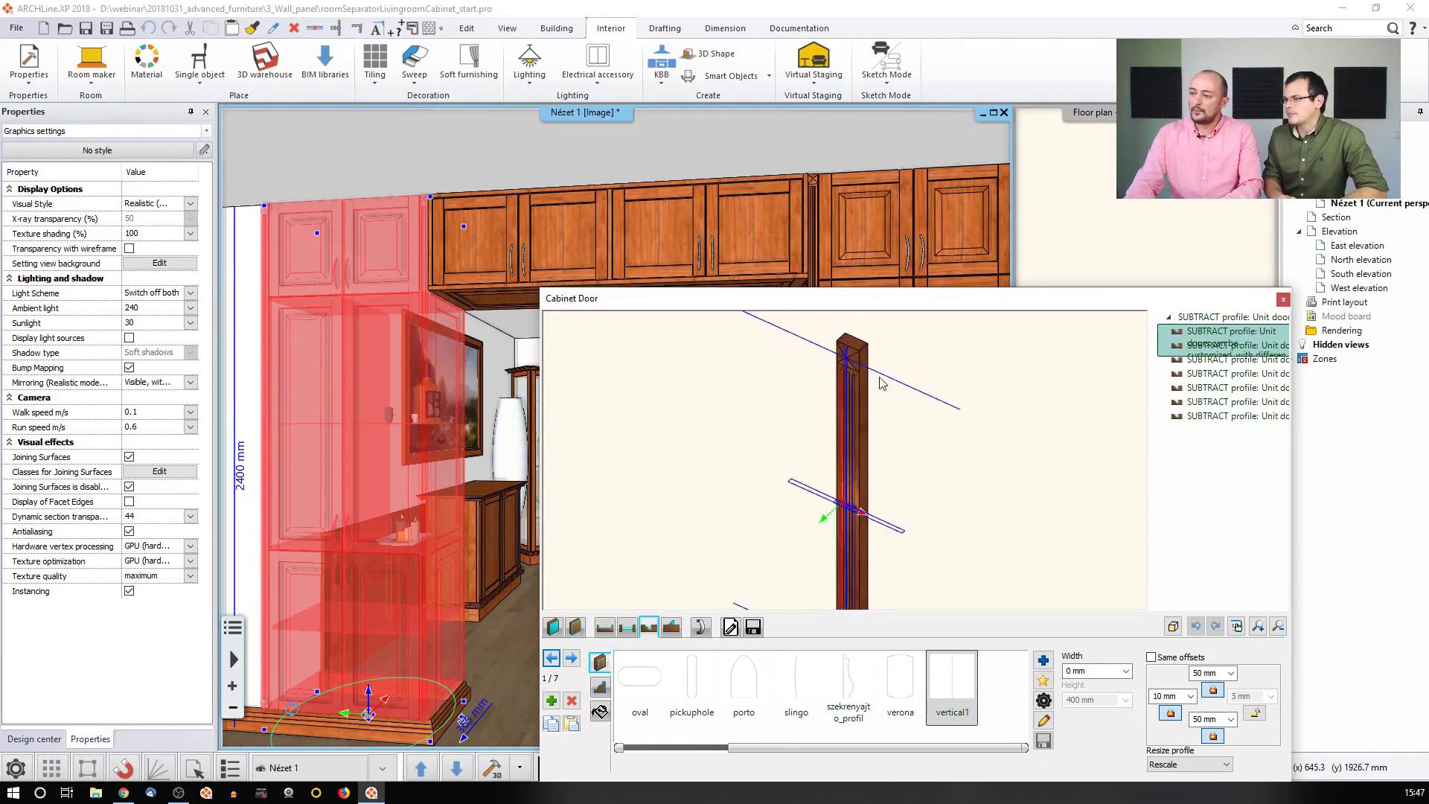
{"action": "scroll", "coordinate": [878, 361], "scroll_direction": "up", "scroll_amount": 6}
{"action": "middle_click_drag", "start_coordinate": [971, 476], "coordinate": [944, 472]}
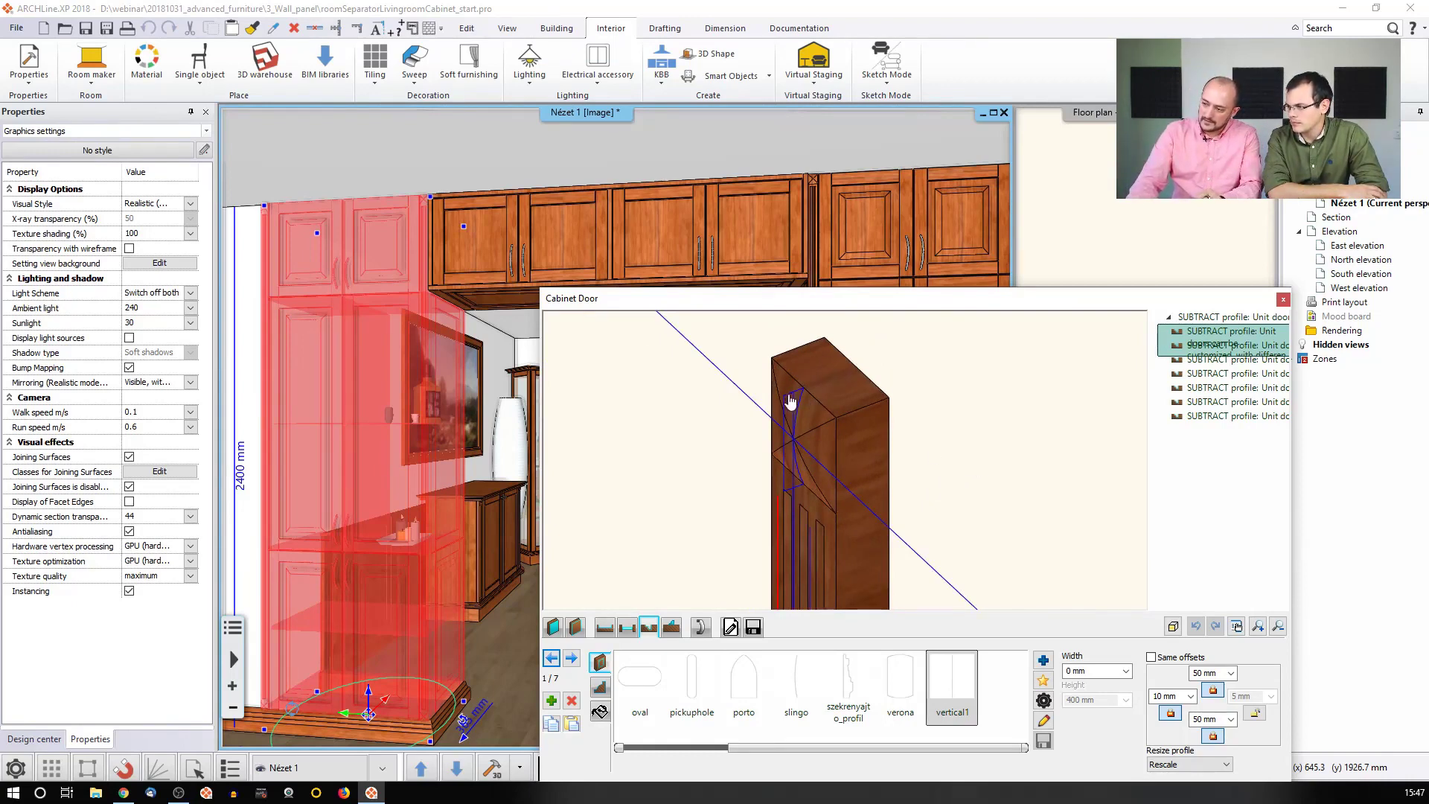
{"action": "left_click", "coordinate": [763, 414]}
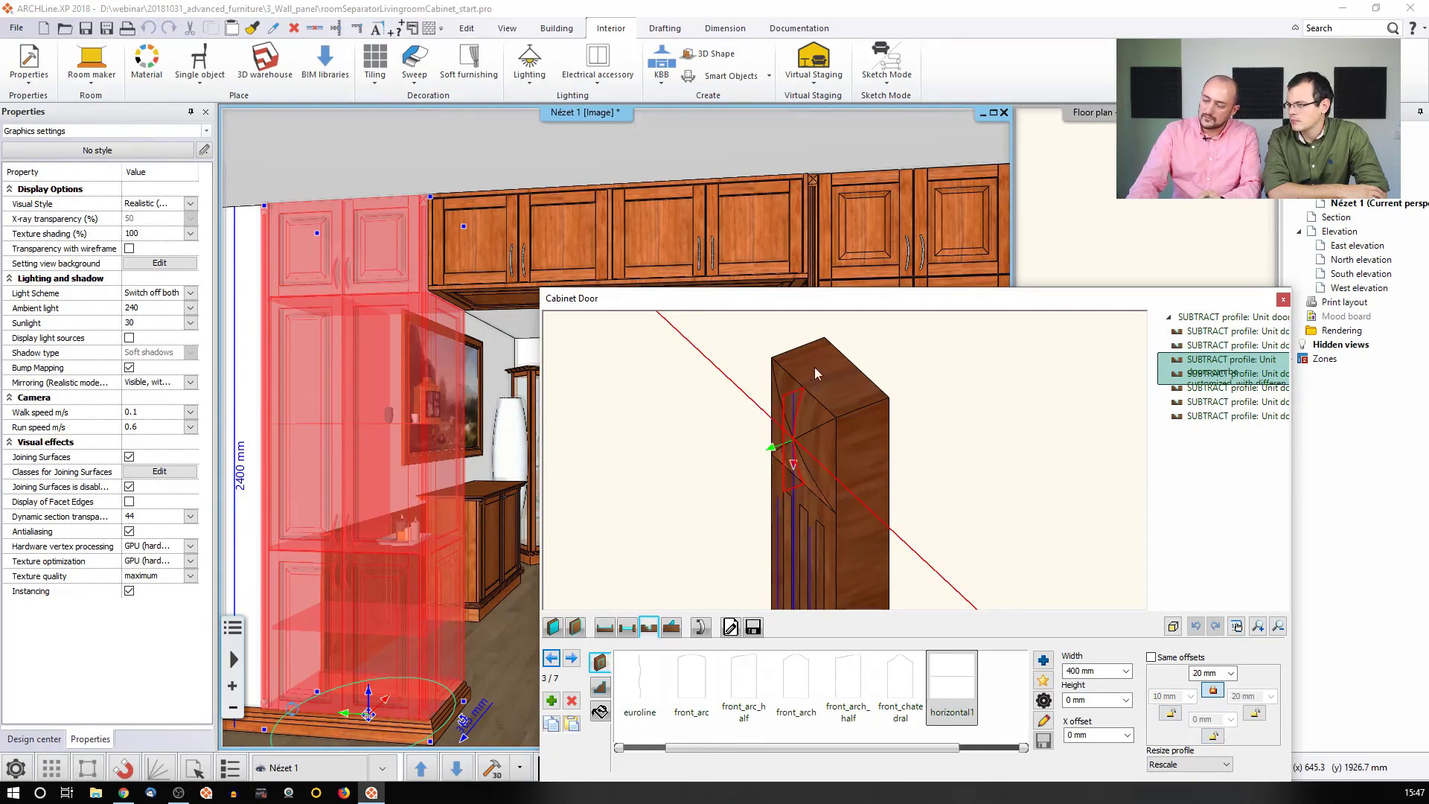
{"action": "scroll", "coordinate": [780, 441], "scroll_direction": "up", "scroll_amount": 1}
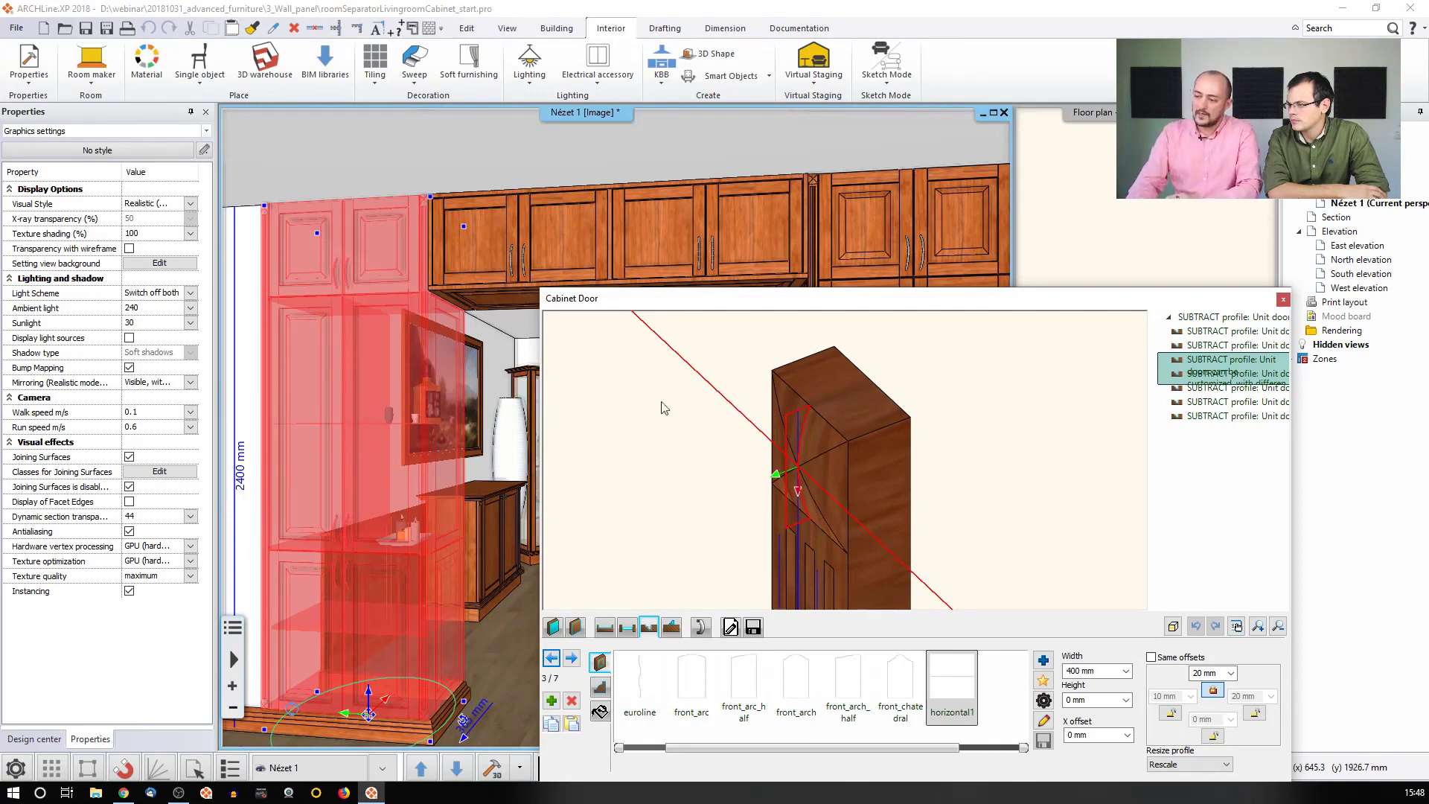
Select the matching horizontal subtract profile at the pillar's lower end to examine its offset
{"action": "scroll", "coordinate": [677, 453], "scroll_direction": "down", "scroll_amount": 5}
{"action": "middle_click_drag", "start_coordinate": [774, 543], "coordinate": [753, 415]}
{"action": "middle_click_drag", "start_coordinate": [804, 599], "coordinate": [785, 383]}
{"action": "middle_click_drag", "start_coordinate": [794, 566], "coordinate": [801, 395]}
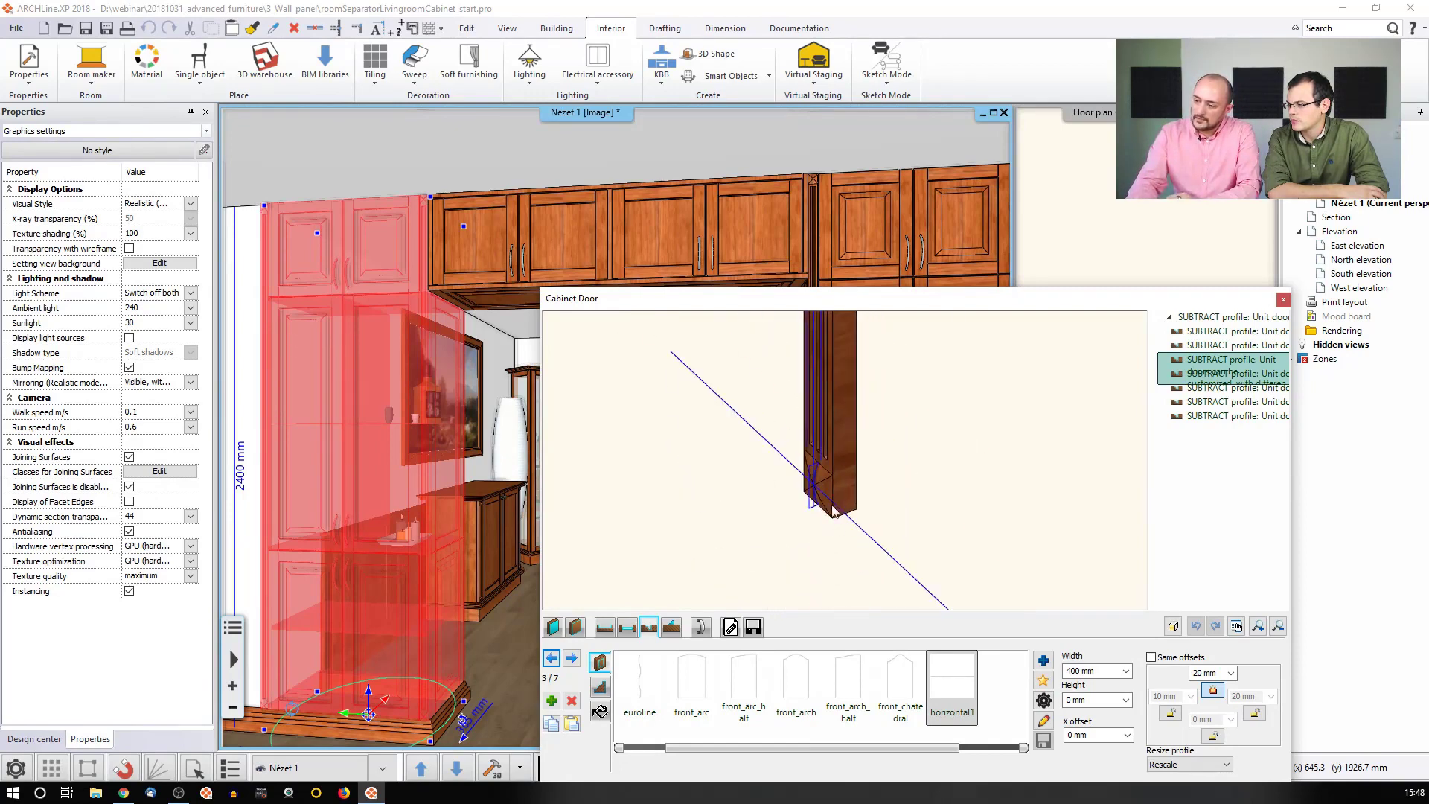
{"action": "left_click", "coordinate": [860, 532]}
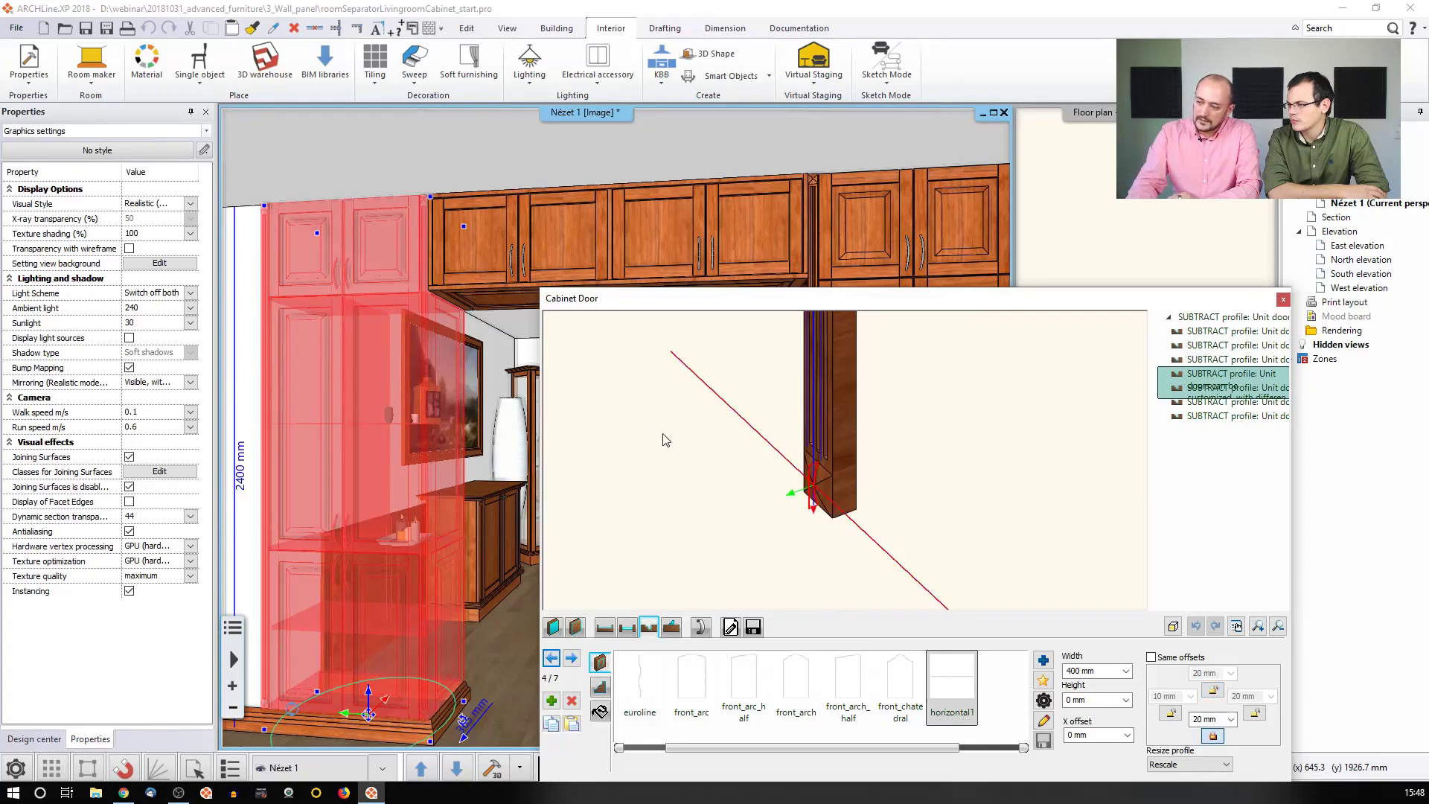
Look back over the whole pillar, close the Cabinet Door editor and return to the cabinet's settings
{"action": "middle_click_drag", "start_coordinate": [775, 469], "coordinate": [747, 494]}
{"action": "middle_click_drag", "start_coordinate": [776, 396], "coordinate": [769, 430]}
{"action": "middle_click_drag", "start_coordinate": [771, 335], "coordinate": [763, 443]}
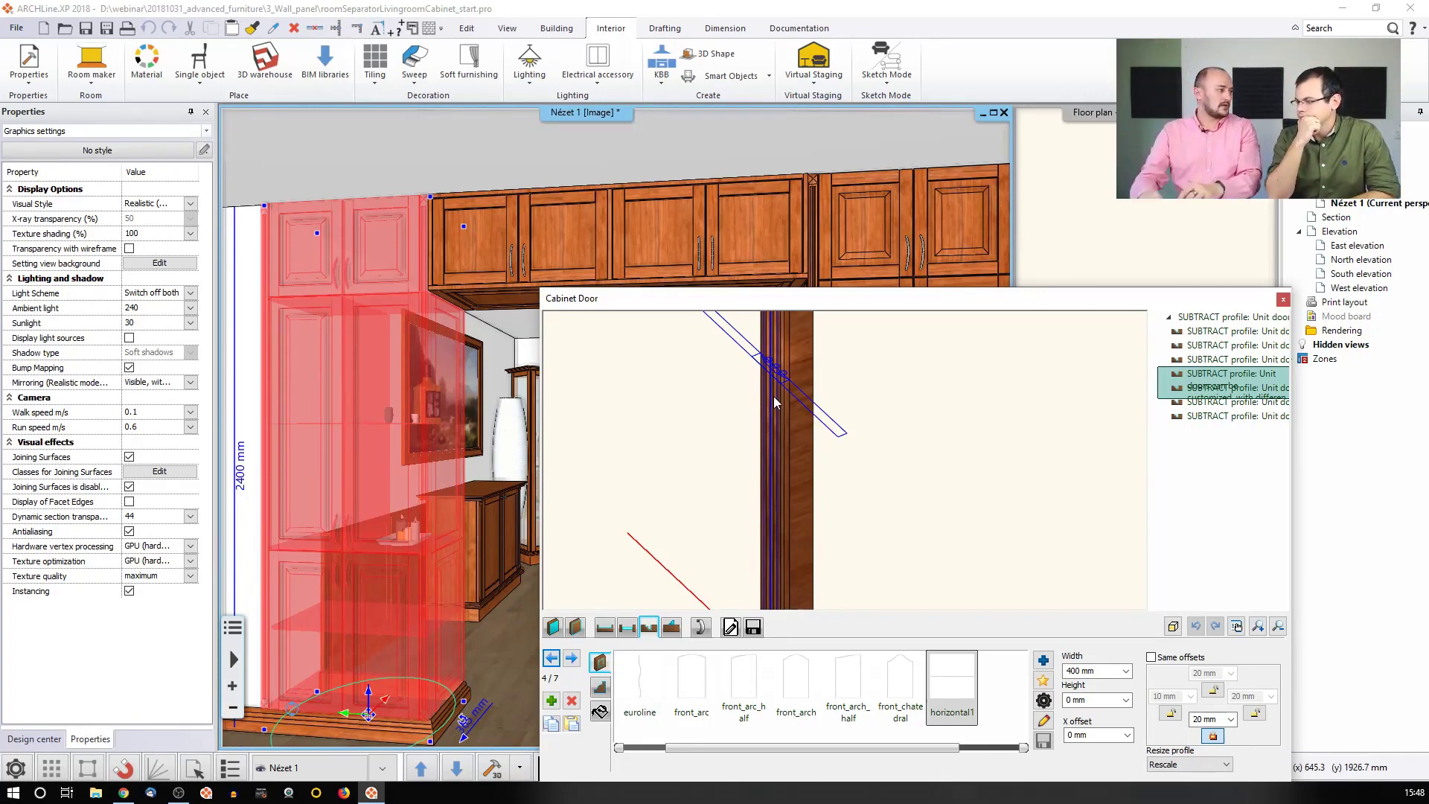
{"action": "scroll", "coordinate": [872, 463], "scroll_direction": "down", "scroll_amount": 3}
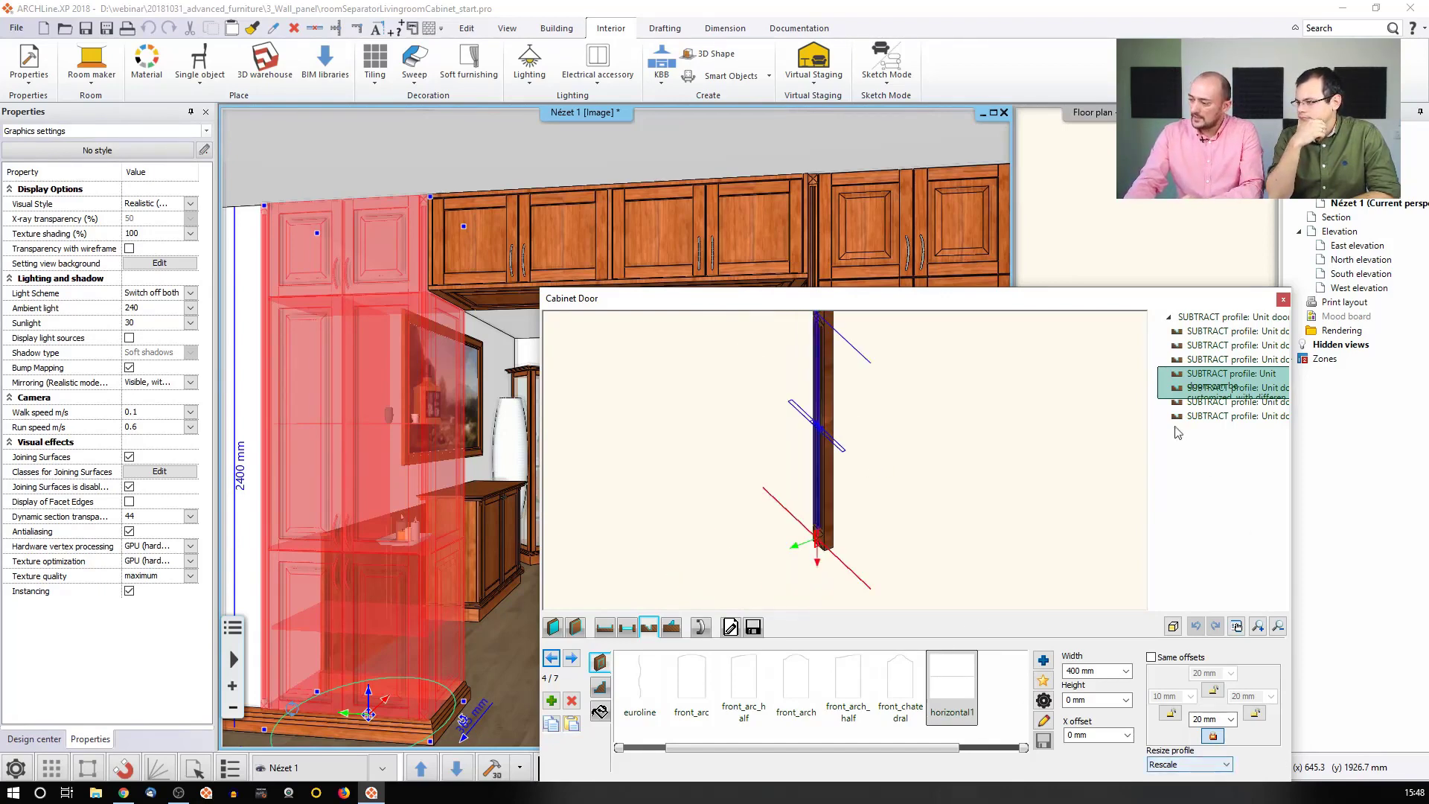
{"action": "left_click_drag", "start_coordinate": [1111, 302], "coordinate": [890, 124]}
{"action": "left_click", "coordinate": [1063, 123]}
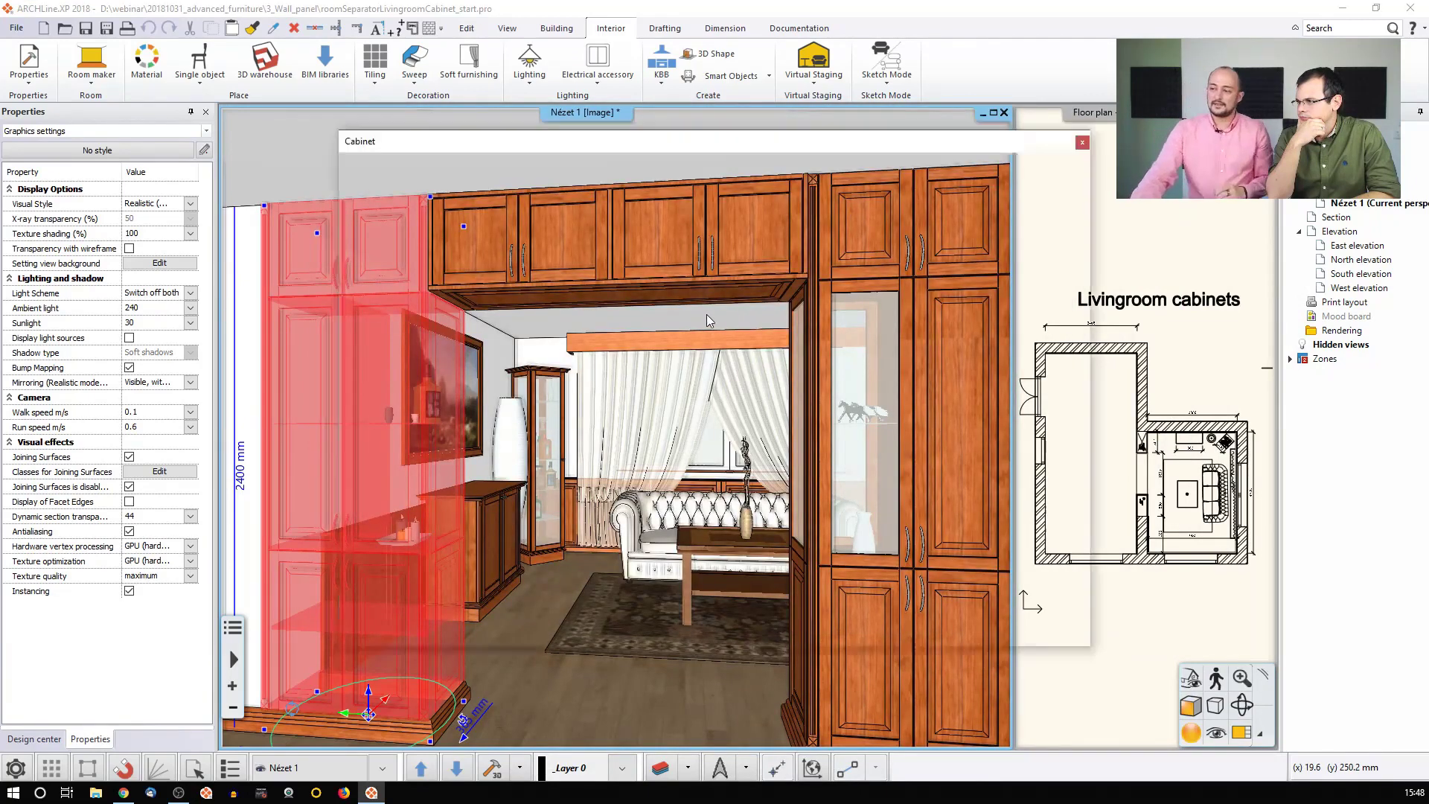
{"action": "double_click", "coordinate": [747, 315]}
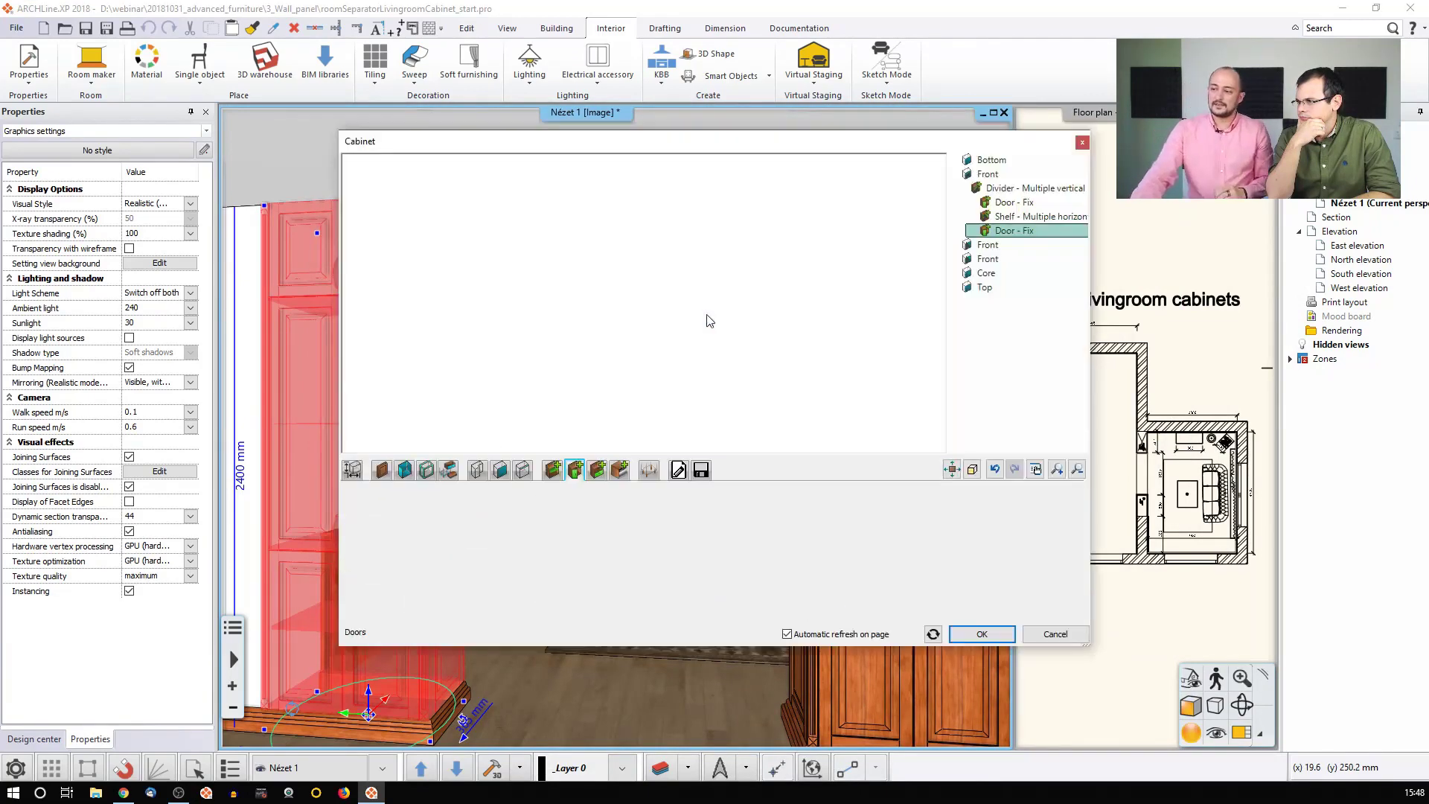
Select the front's multiple vertical divider and examine how it separates the narrow corner pillars from the doors
{"action": "left_click", "coordinate": [553, 469]}
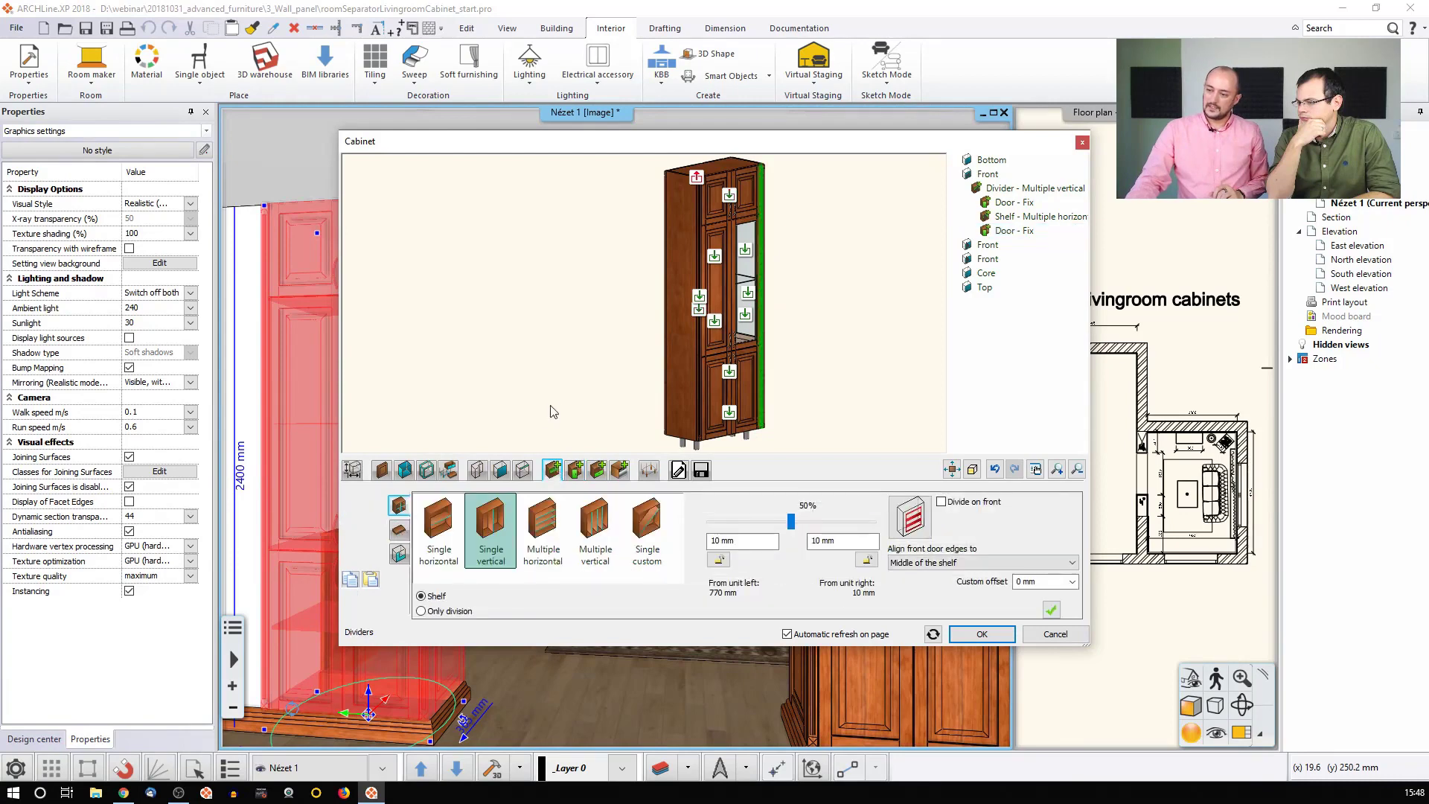
{"action": "left_click", "coordinate": [698, 179]}
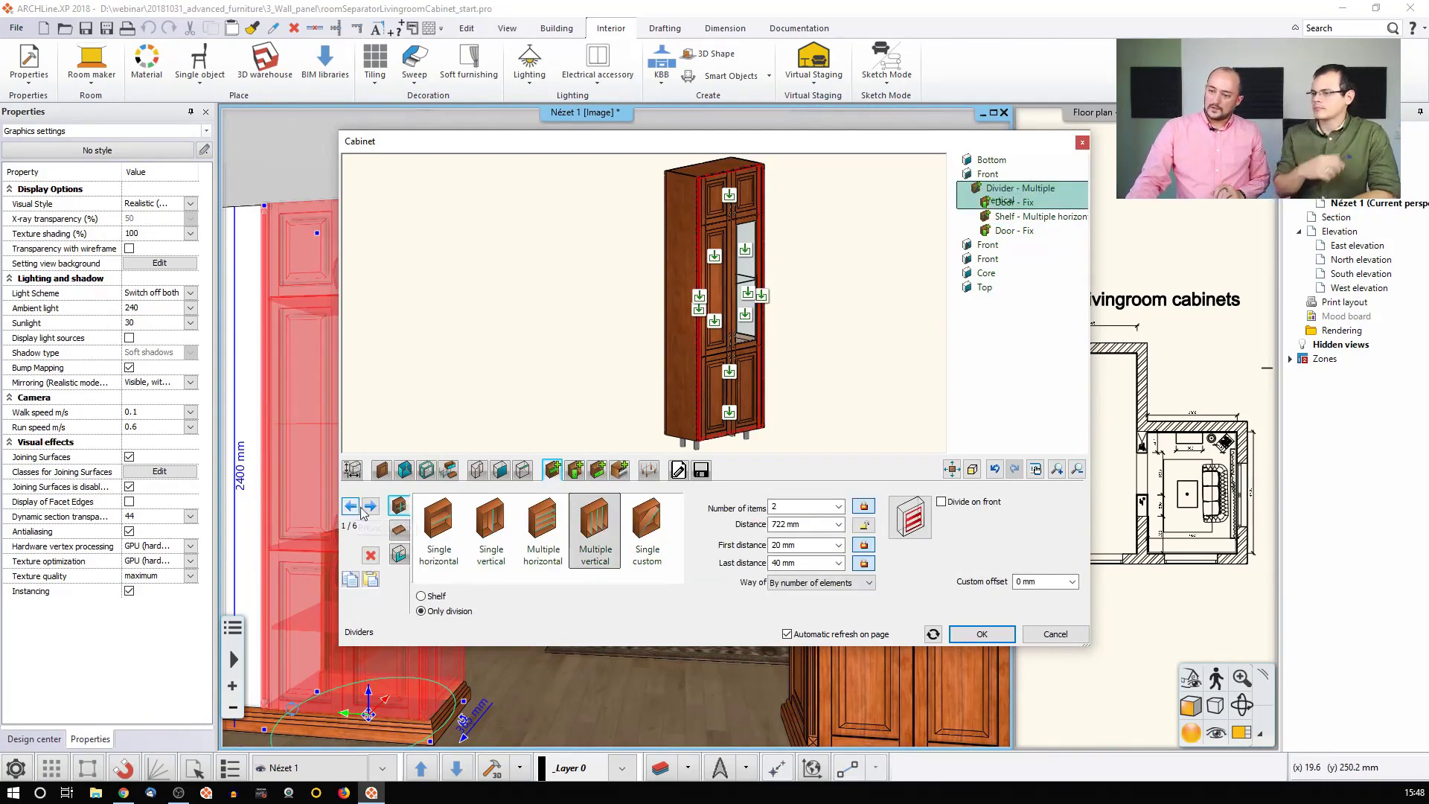
{"action": "left_click_drag", "start_coordinate": [536, 320], "coordinate": [590, 275]}
{"action": "scroll", "coordinate": [676, 211], "scroll_direction": "up", "scroll_amount": 1}
{"action": "scroll", "coordinate": [676, 212], "scroll_direction": "up", "scroll_amount": 3}
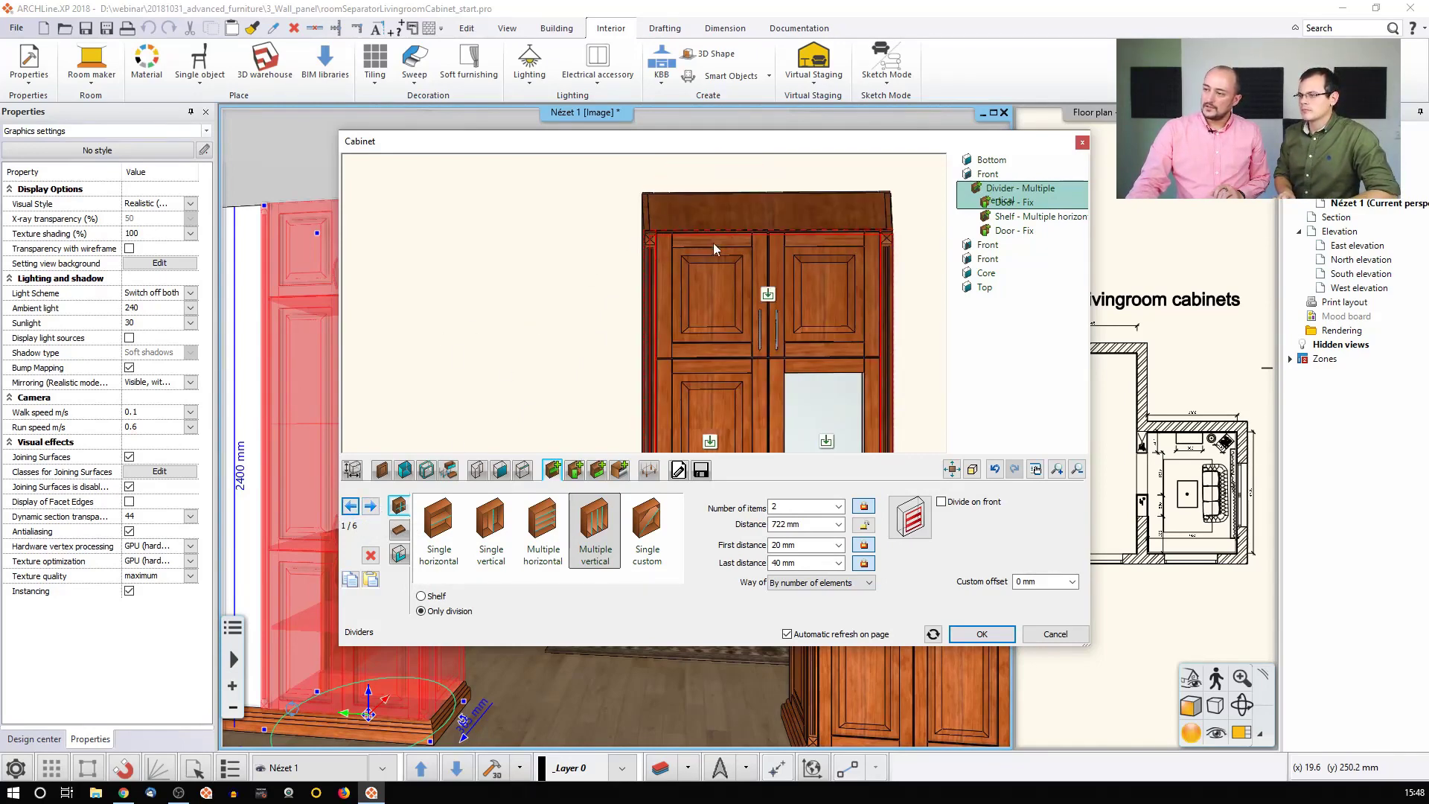
{"action": "middle_click_drag", "start_coordinate": [860, 345], "coordinate": [855, 236]}
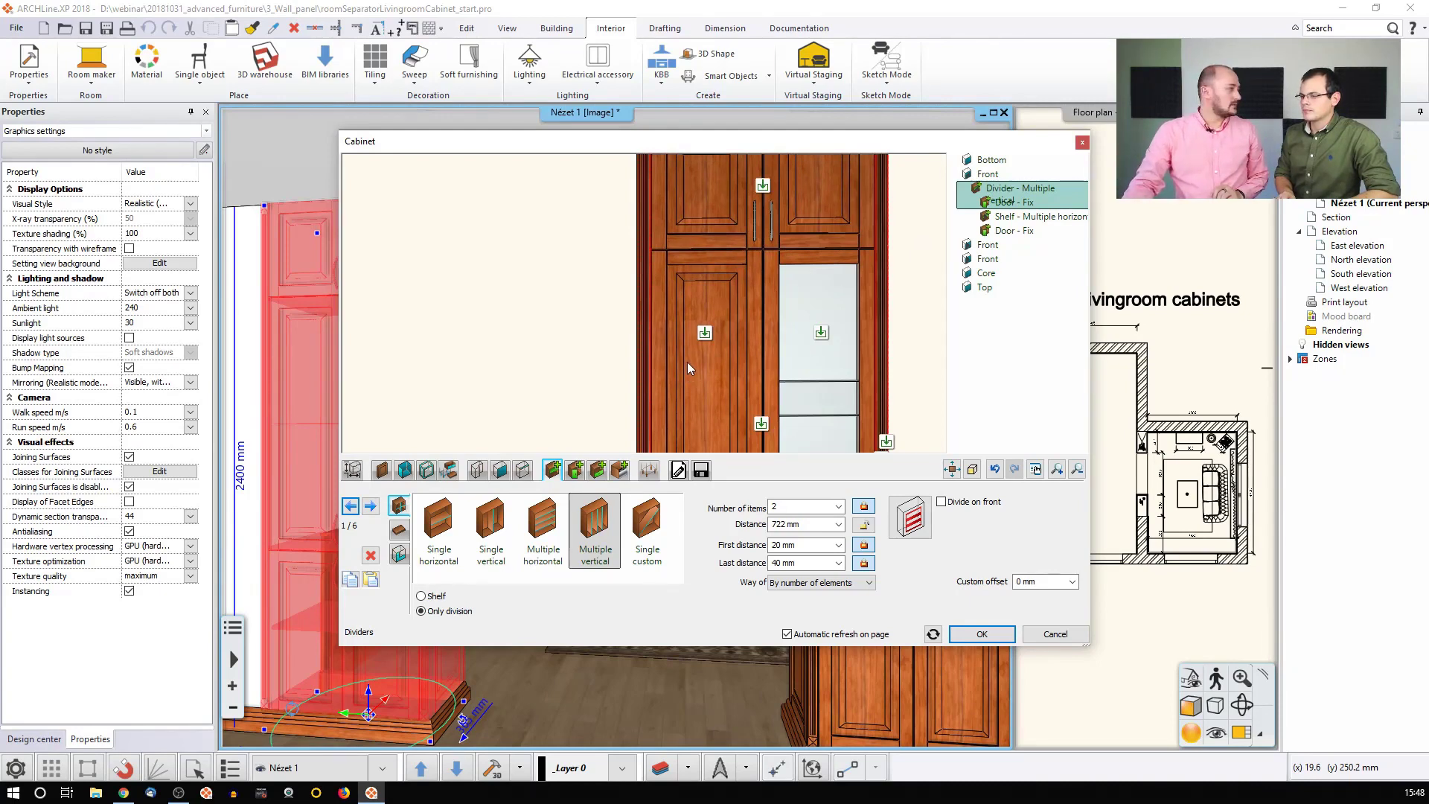
{"action": "scroll", "coordinate": [687, 362], "scroll_direction": "down", "scroll_amount": 3}
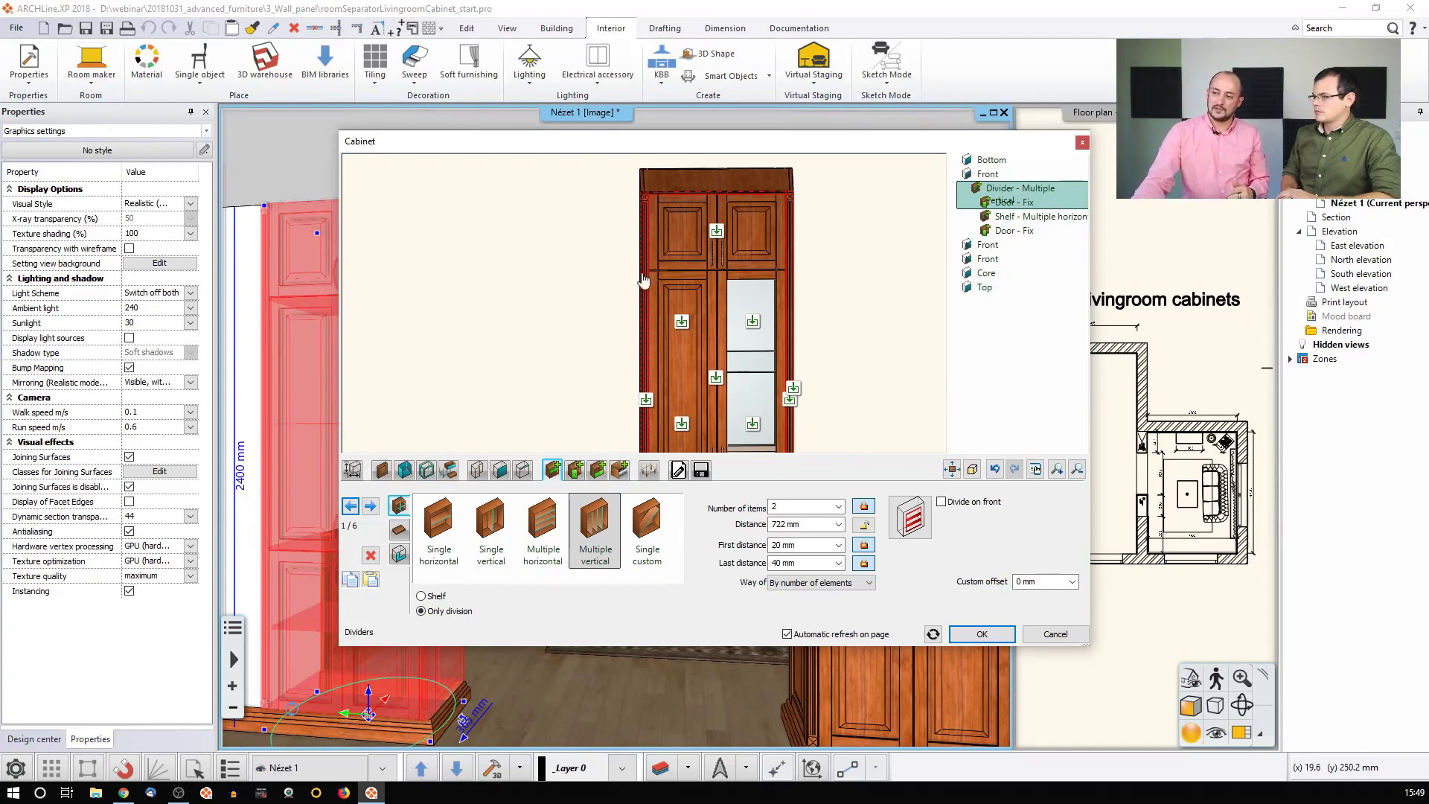
{"action": "middle_click_drag", "start_coordinate": [587, 281], "coordinate": [482, 295]}
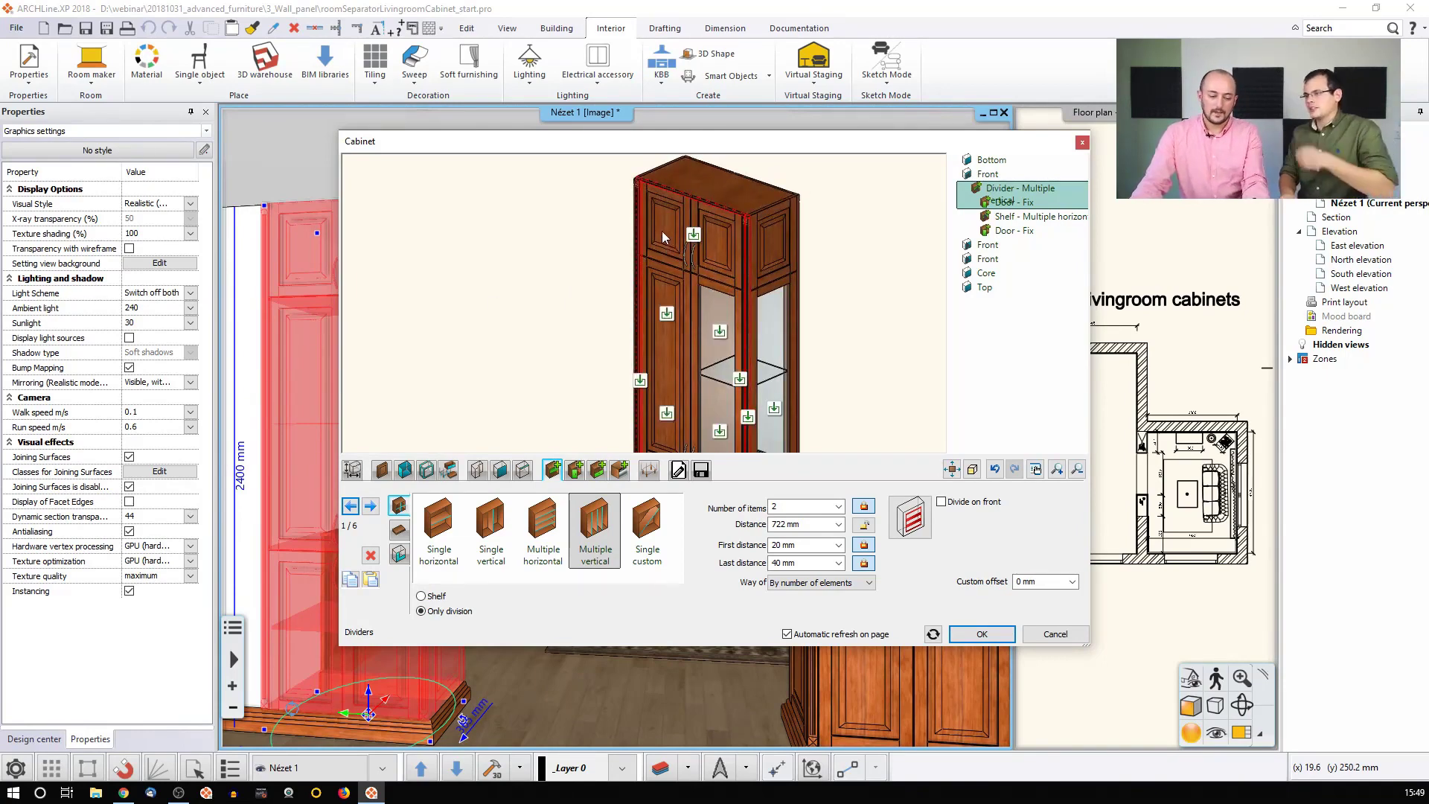
Compare the upper double doors' own front settings with the cabinet's general door front, and reselect the upper doors
{"action": "left_click", "coordinate": [664, 238]}
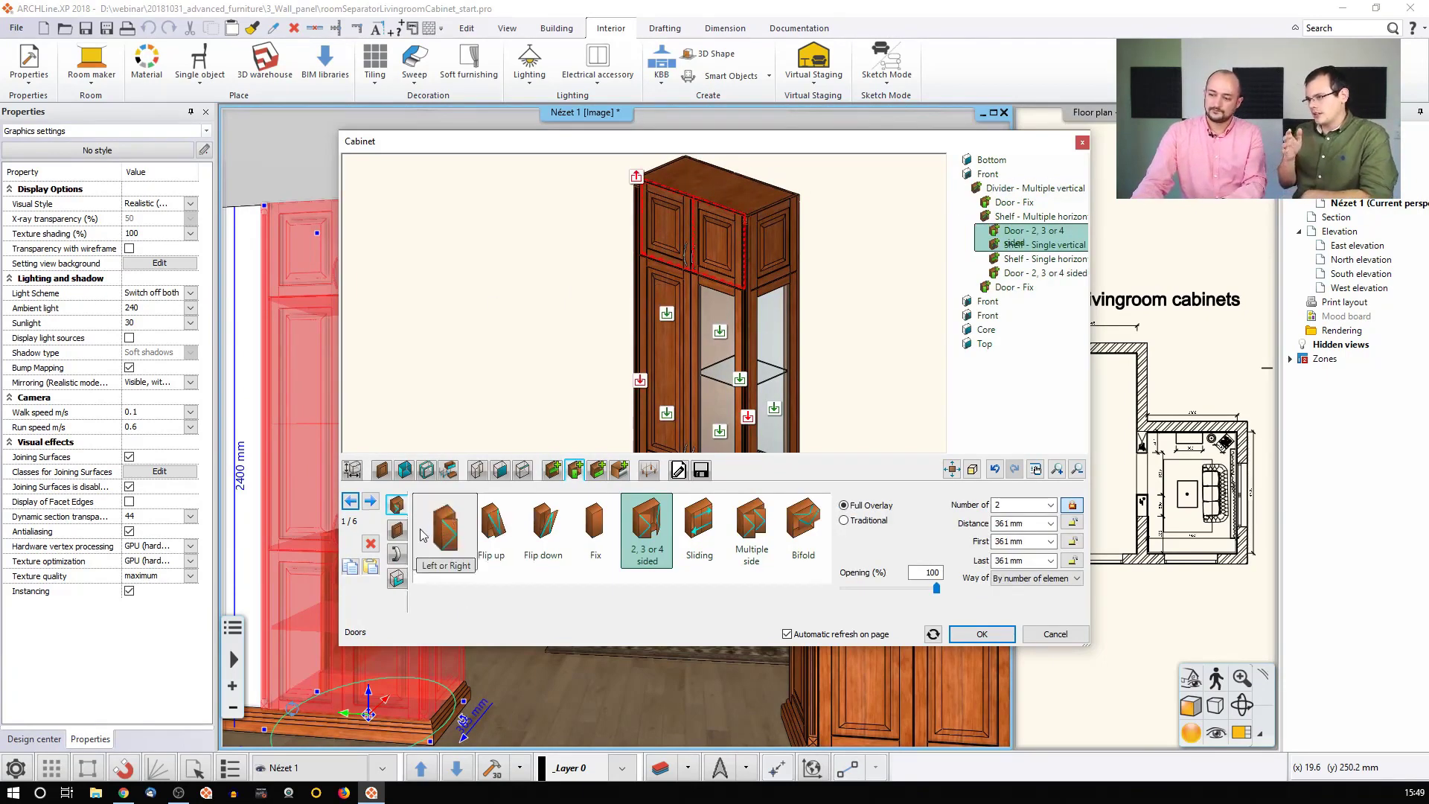
{"action": "left_click", "coordinate": [397, 530]}
{"action": "left_click", "coordinate": [380, 469]}
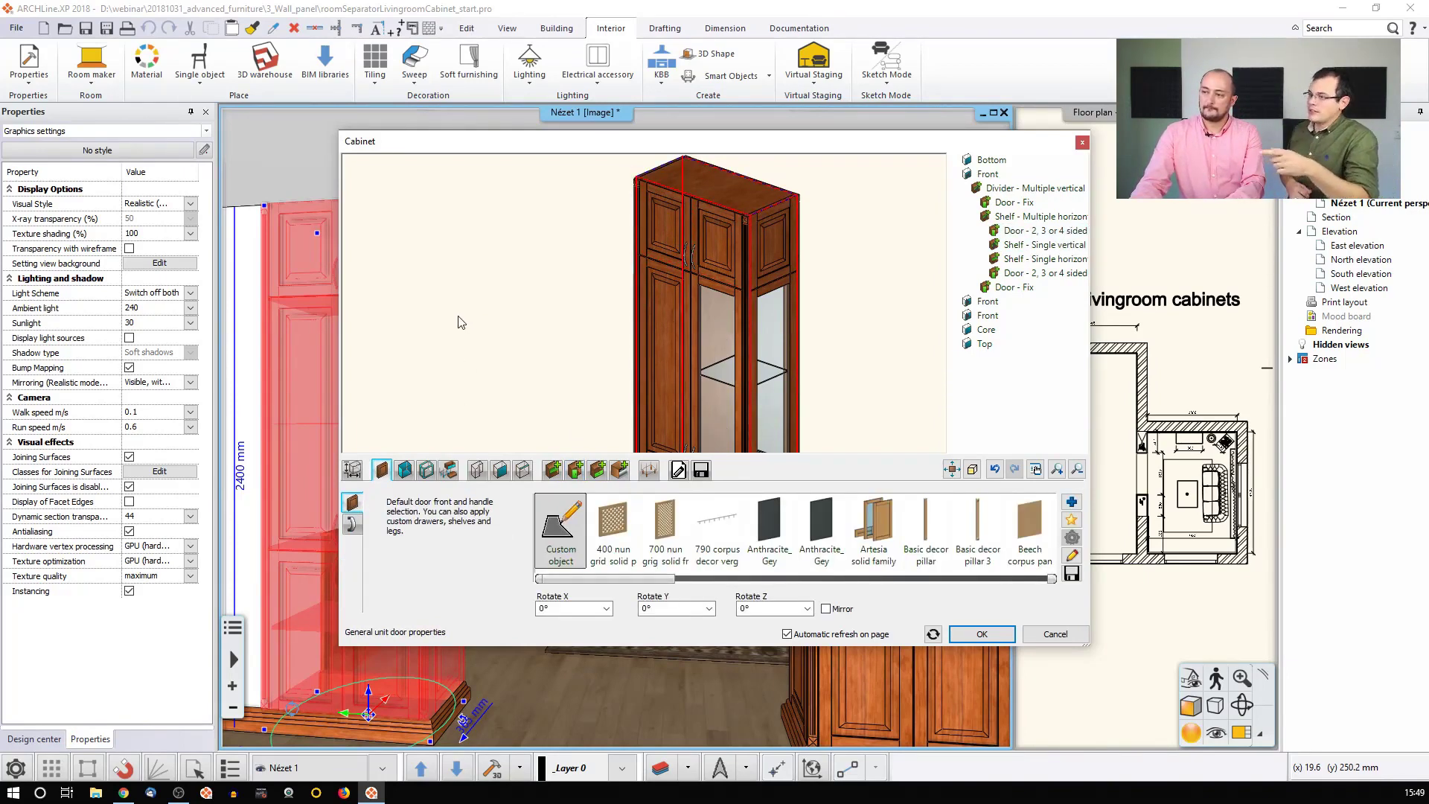
{"action": "left_click_drag", "start_coordinate": [524, 348], "coordinate": [524, 322]}
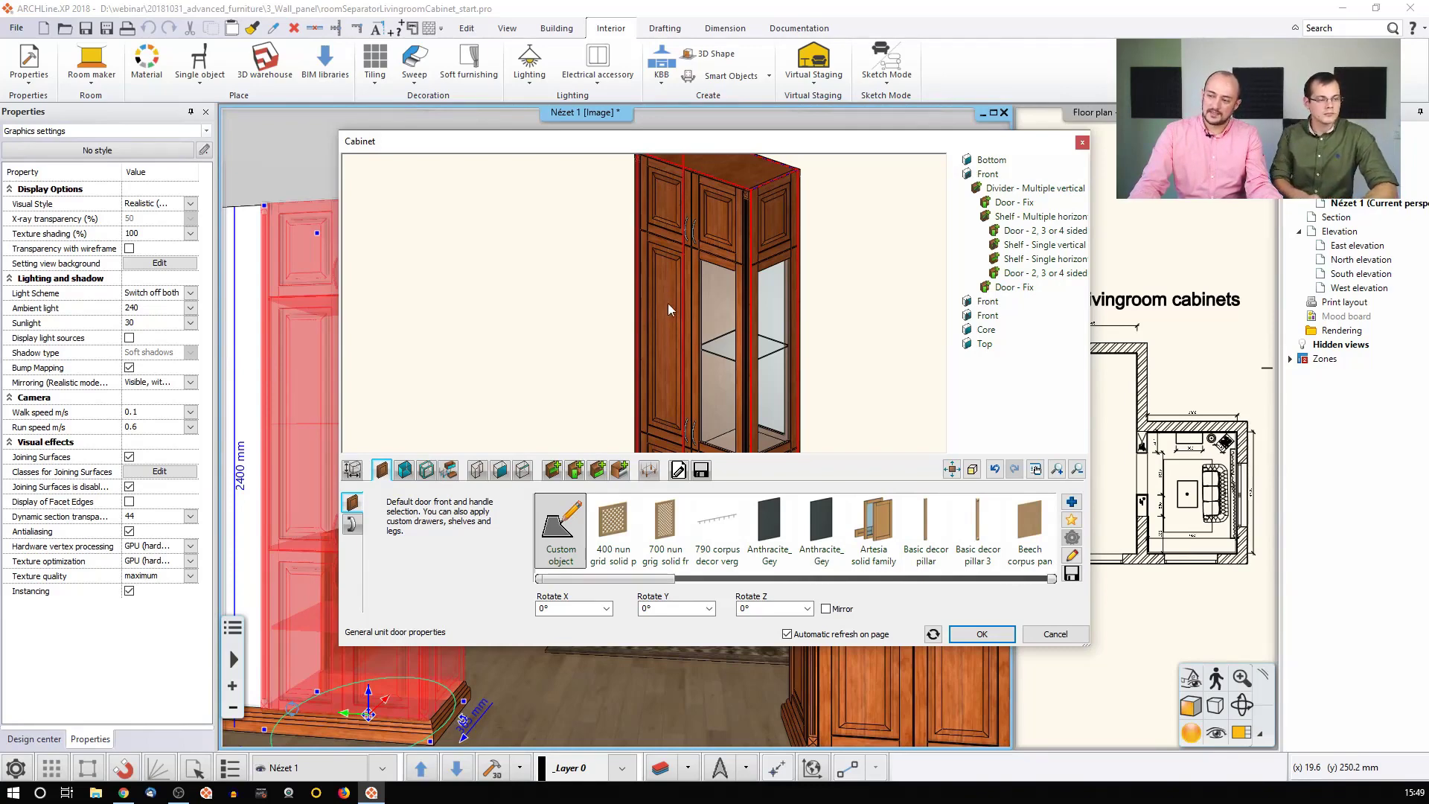
{"action": "left_click", "coordinate": [666, 225]}
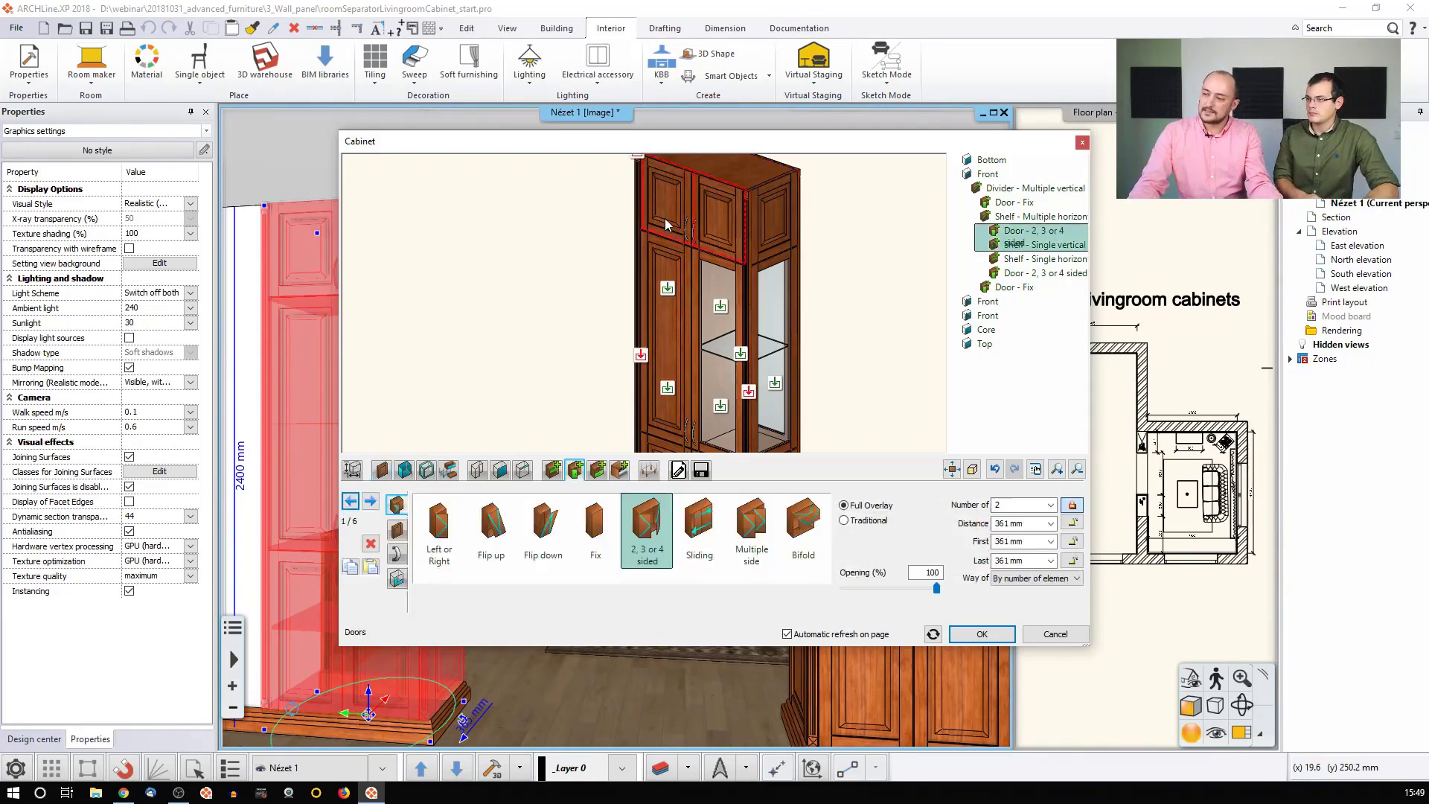
Check the upper doors' front settings and open the cabinet's general door front for editing
{"action": "left_click", "coordinate": [397, 530]}
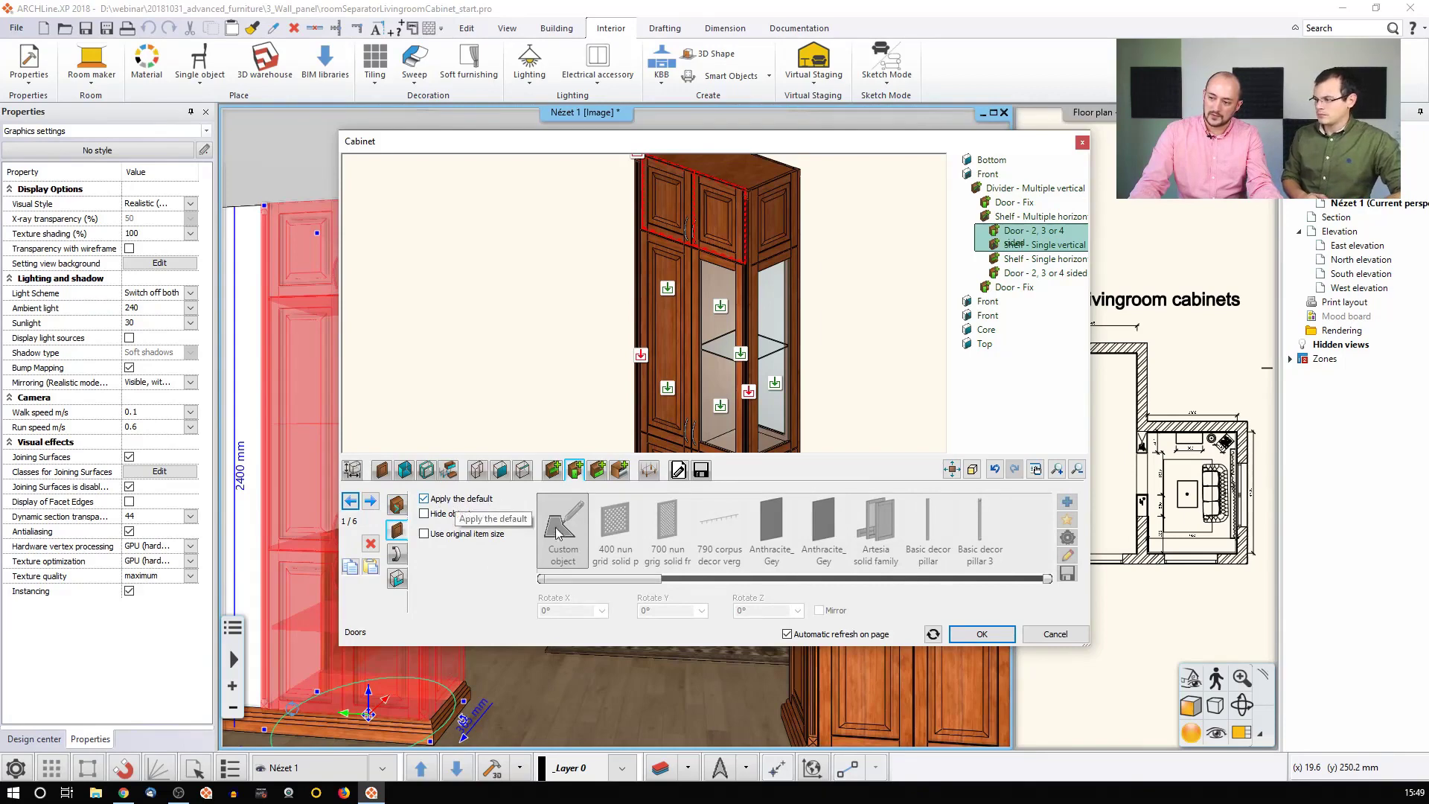
{"action": "left_click", "coordinate": [381, 470]}
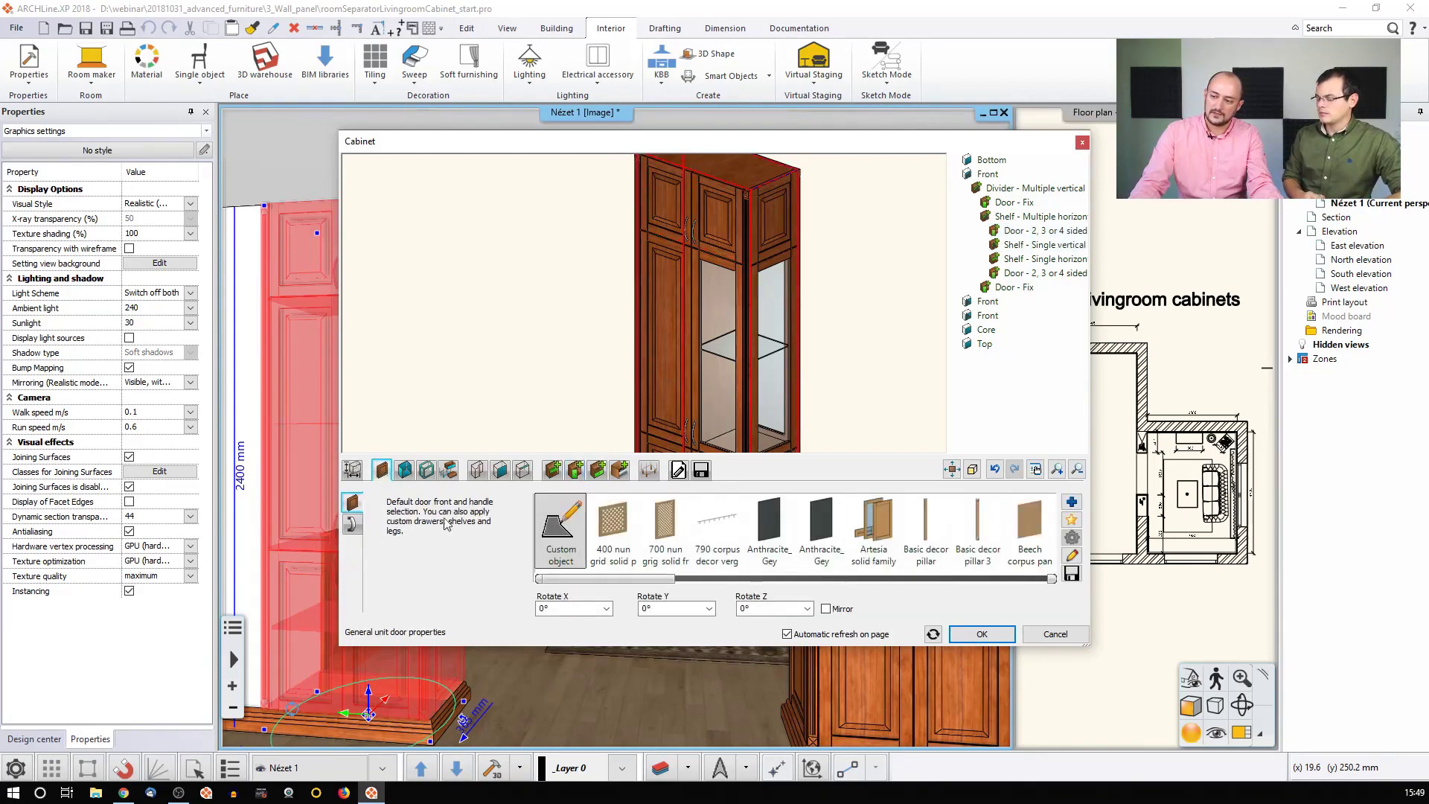
{"action": "left_click", "coordinate": [1073, 556]}
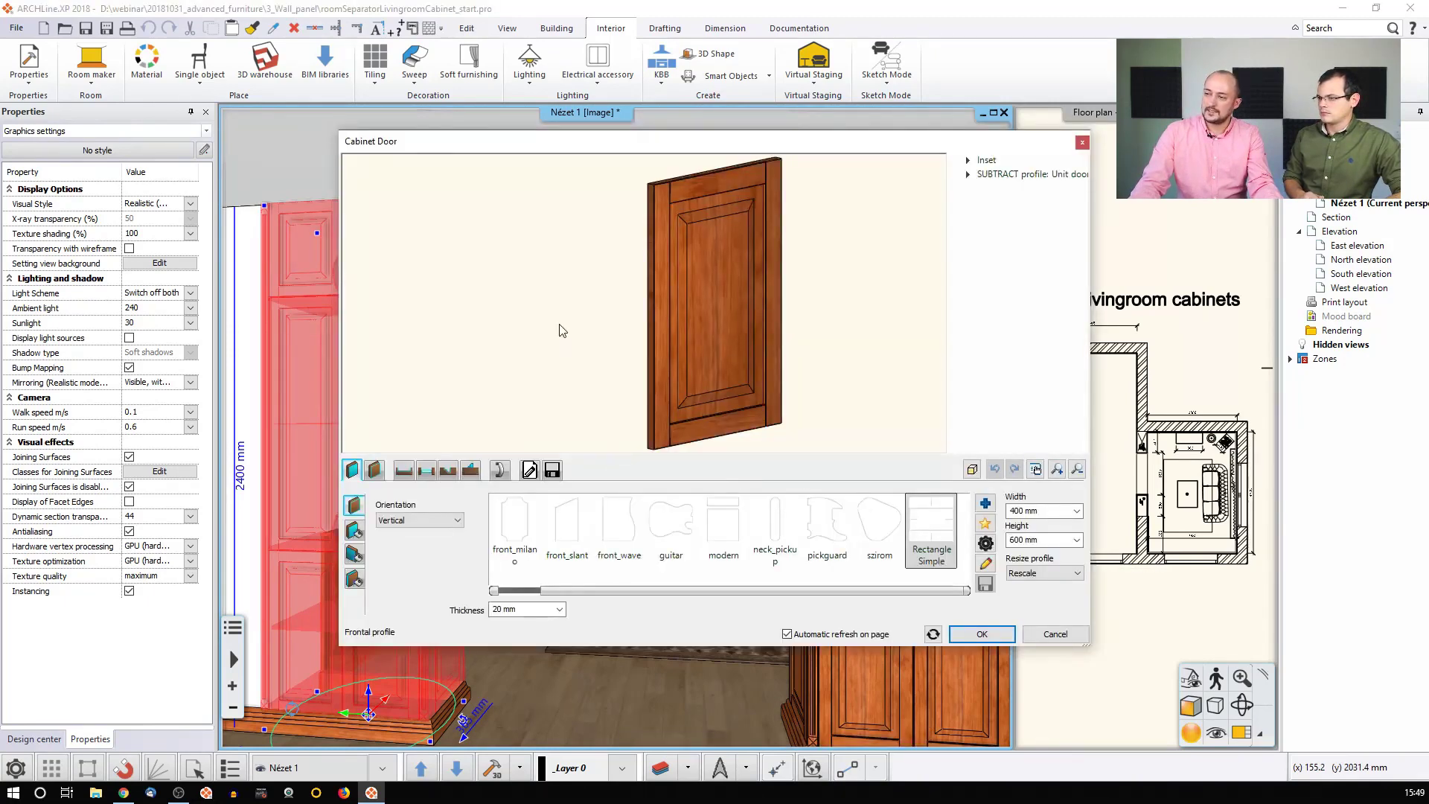
{"action": "left_click_drag", "start_coordinate": [559, 325], "coordinate": [358, 335]}
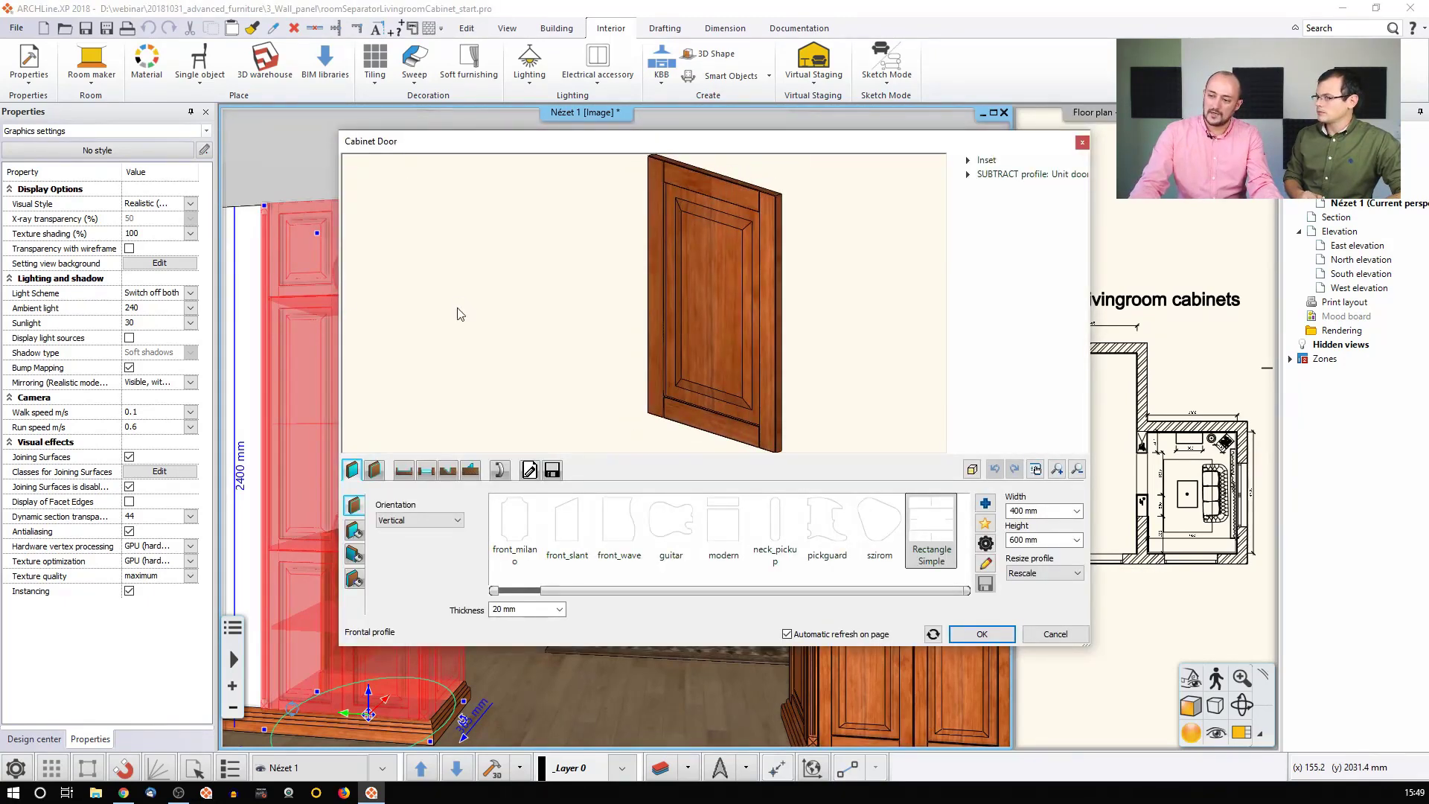
Examine the door front's two insets and its profile settings, and close the door and cabinet editors
{"action": "left_click", "coordinate": [374, 470]}
{"action": "left_click", "coordinate": [404, 470]}
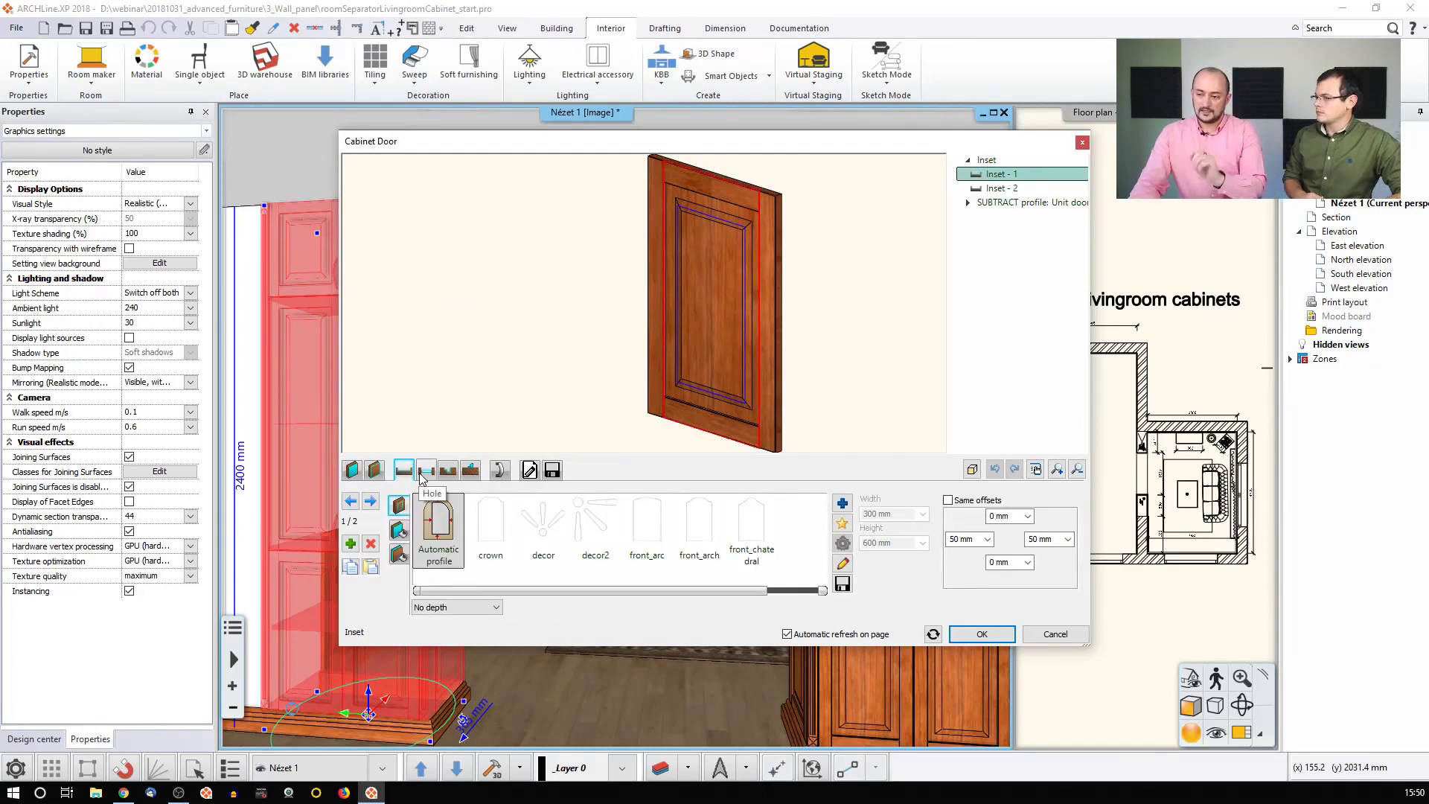
{"action": "left_click", "coordinate": [370, 501]}
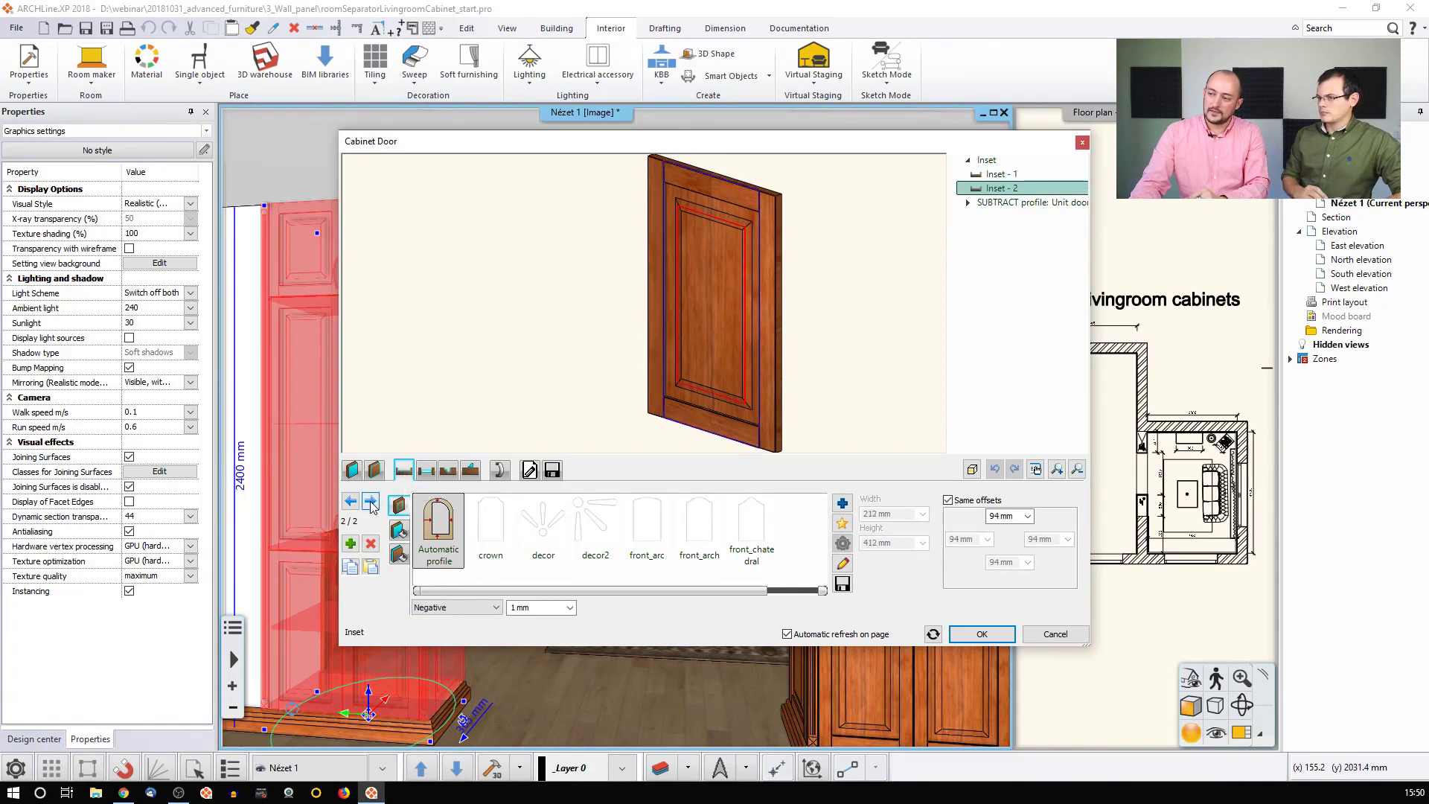
{"action": "left_click", "coordinate": [426, 471]}
{"action": "left_click", "coordinate": [448, 471]}
{"action": "left_click", "coordinate": [469, 471]}
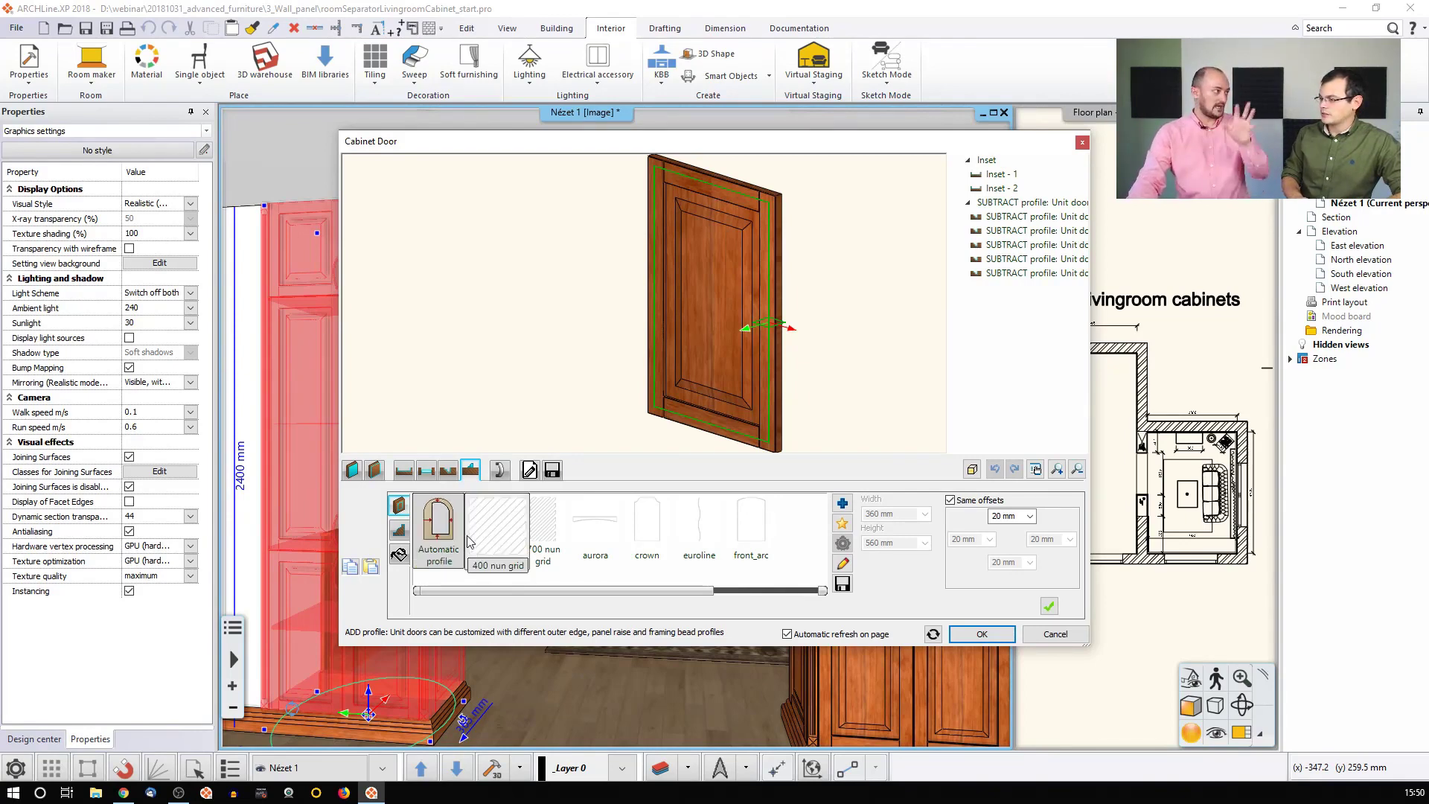
{"action": "left_click", "coordinate": [998, 636]}
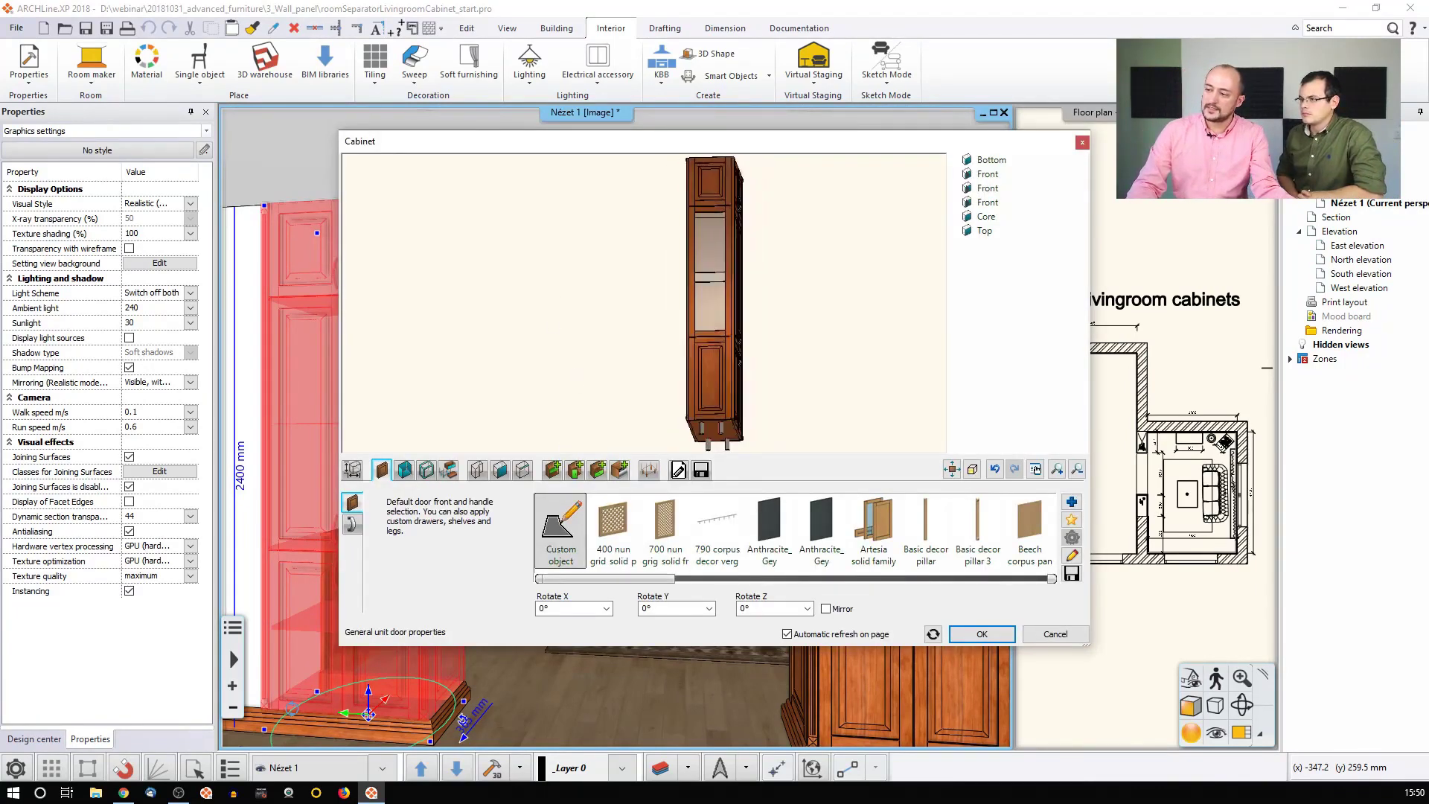
{"action": "left_click", "coordinate": [983, 635]}
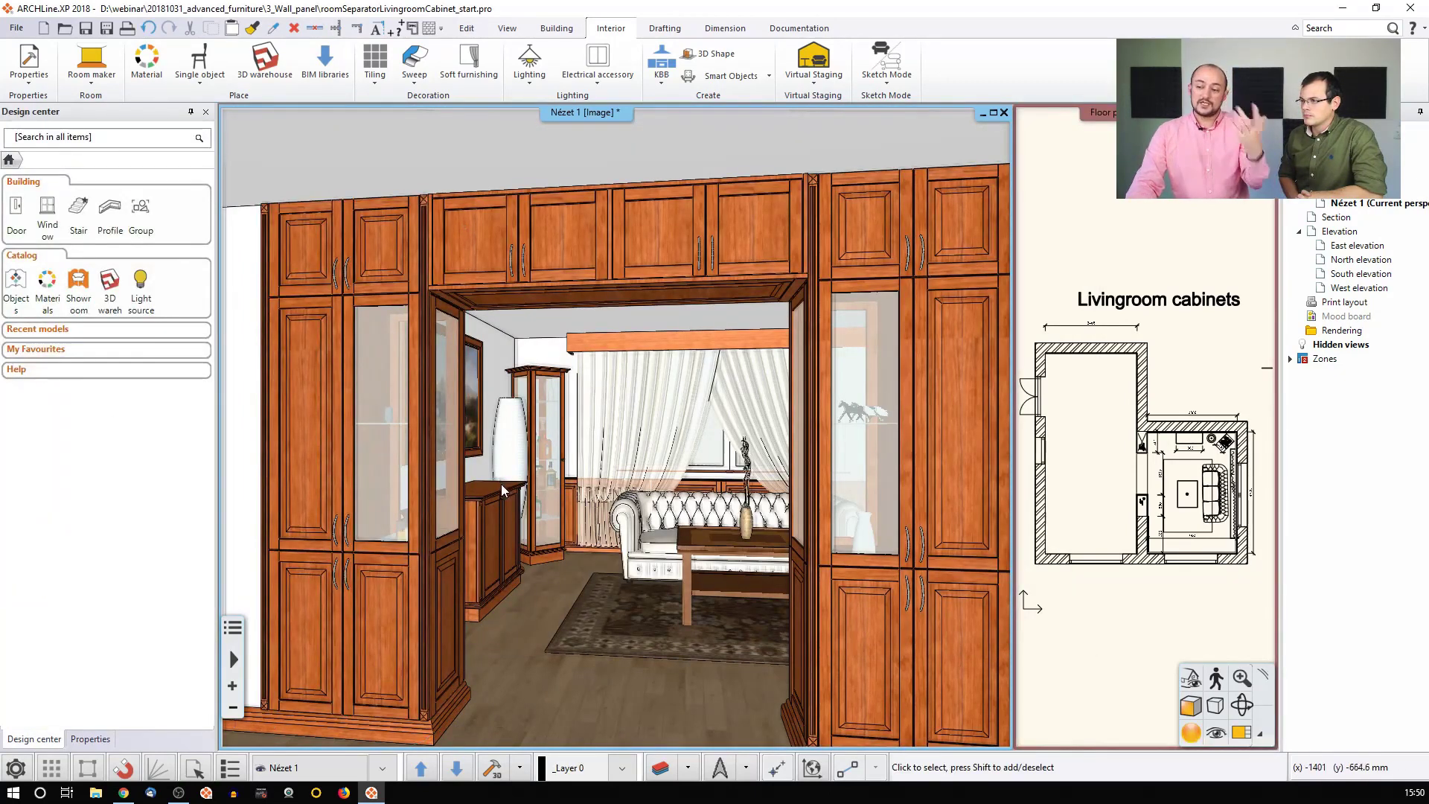
Select the low wooden wall panelling behind the sideboard and open its cabinet settings
{"action": "mouse_move", "coordinate": [328, 565]}
{"action": "middle_mouse_down"}
{"action": "mouse_move", "coordinate": [641, 552]}
{"action": "mouse_move", "coordinate": [550, 560]}
{"action": "middle_mouse_up"}
{"action": "scroll", "coordinate": [551, 560], "scroll_direction": "up", "scroll_amount": 4}
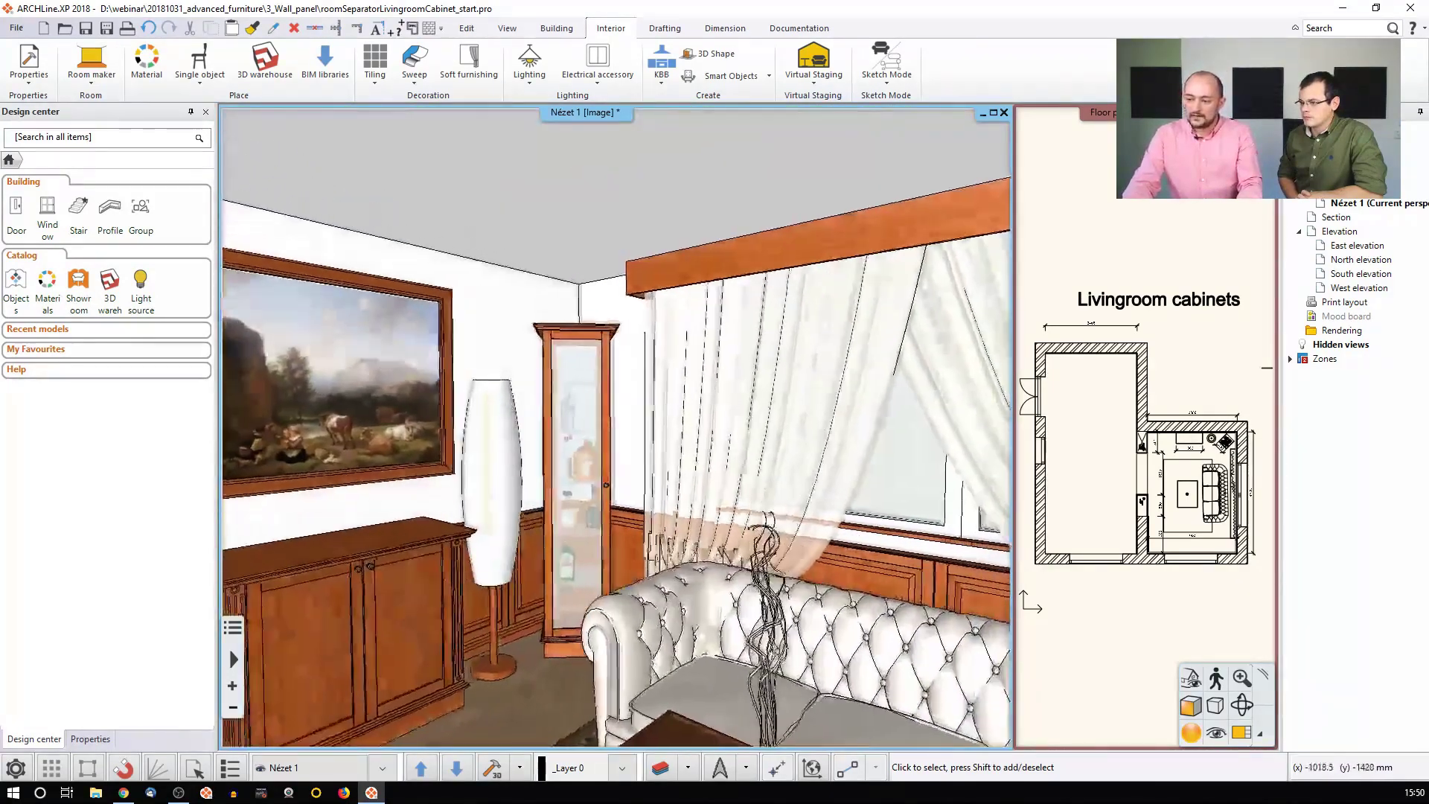
{"action": "middle_click_drag", "start_coordinate": [358, 636], "coordinate": [586, 571]}
{"action": "middle_click_drag", "start_coordinate": [506, 602], "coordinate": [387, 513]}
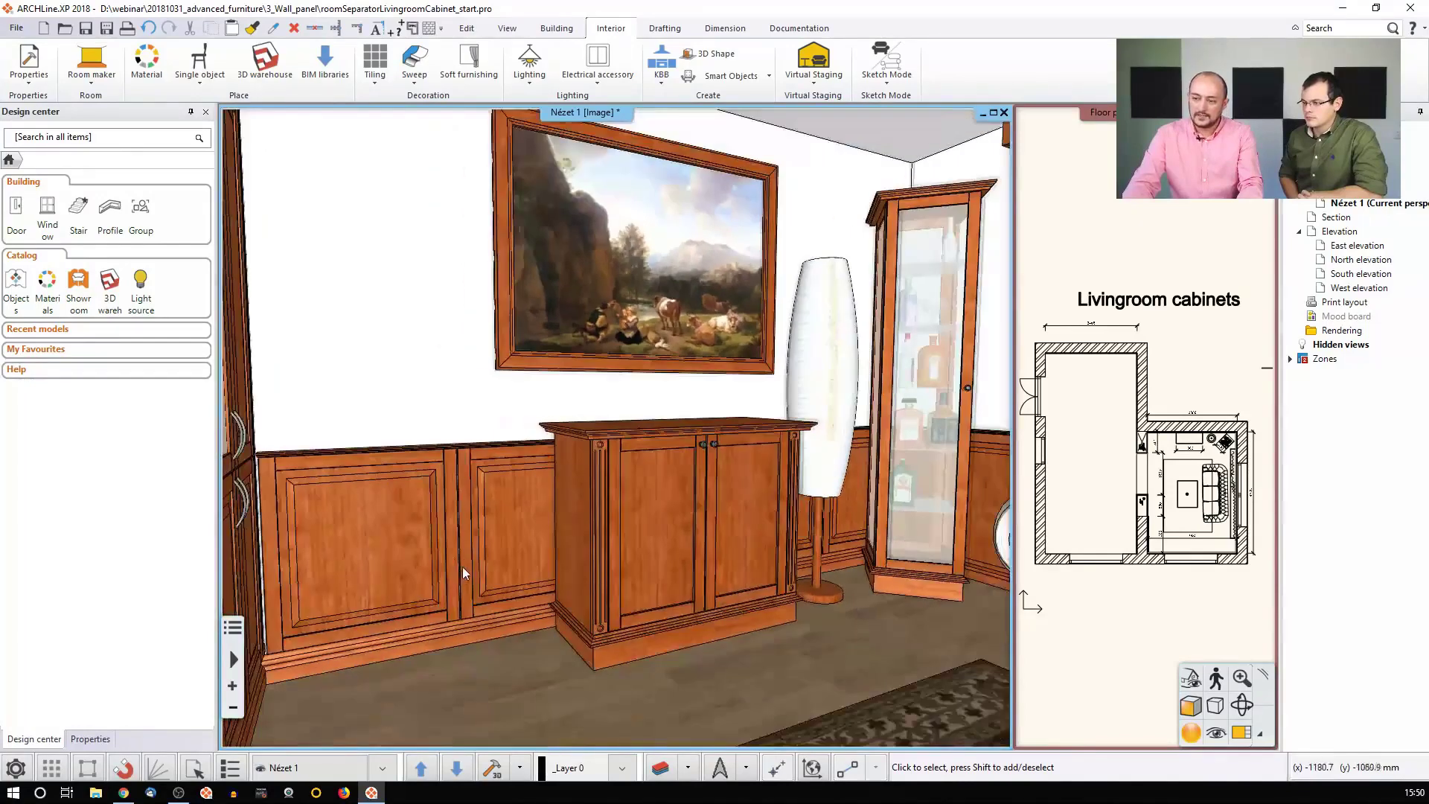
{"action": "left_click", "coordinate": [465, 556]}
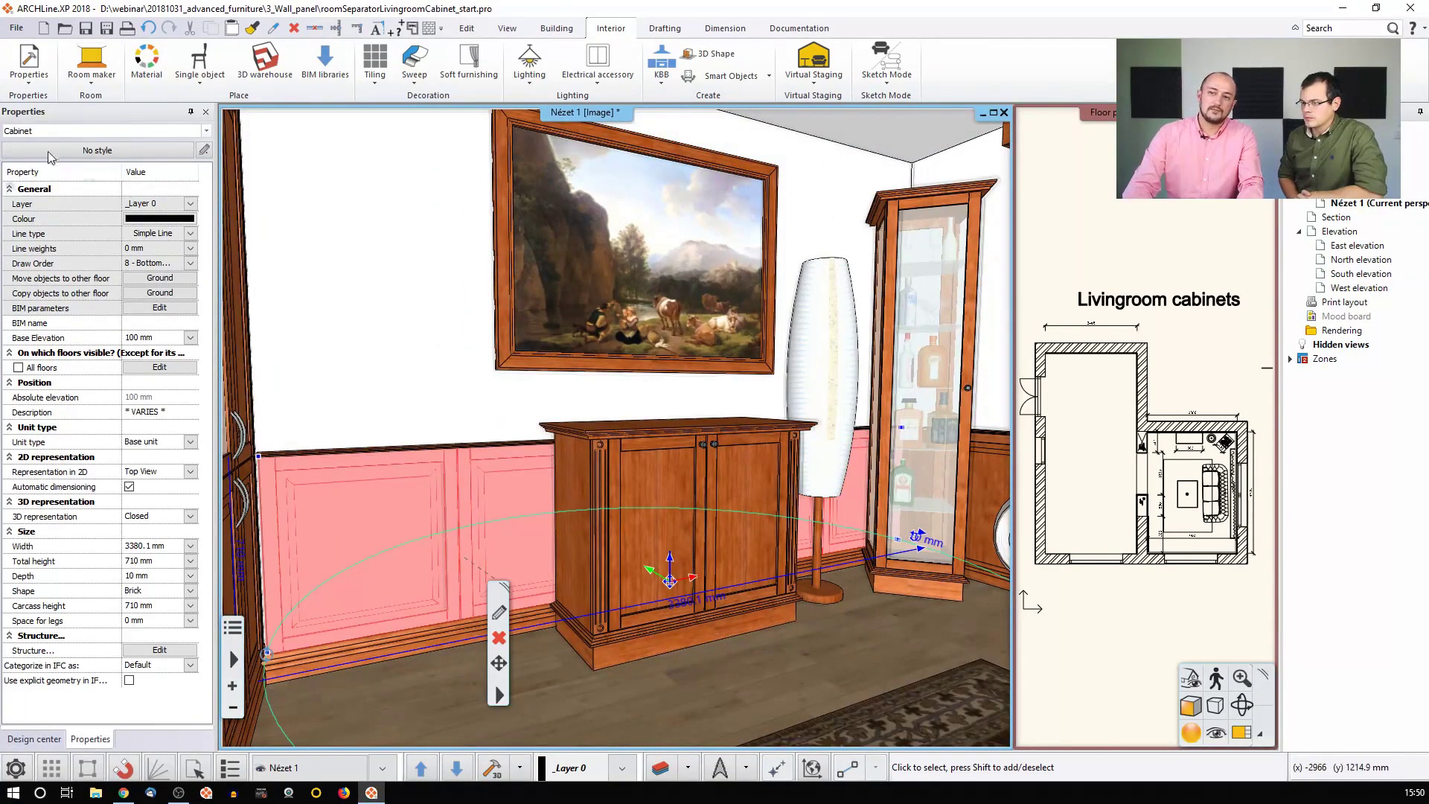
{"action": "left_click", "coordinate": [499, 615]}
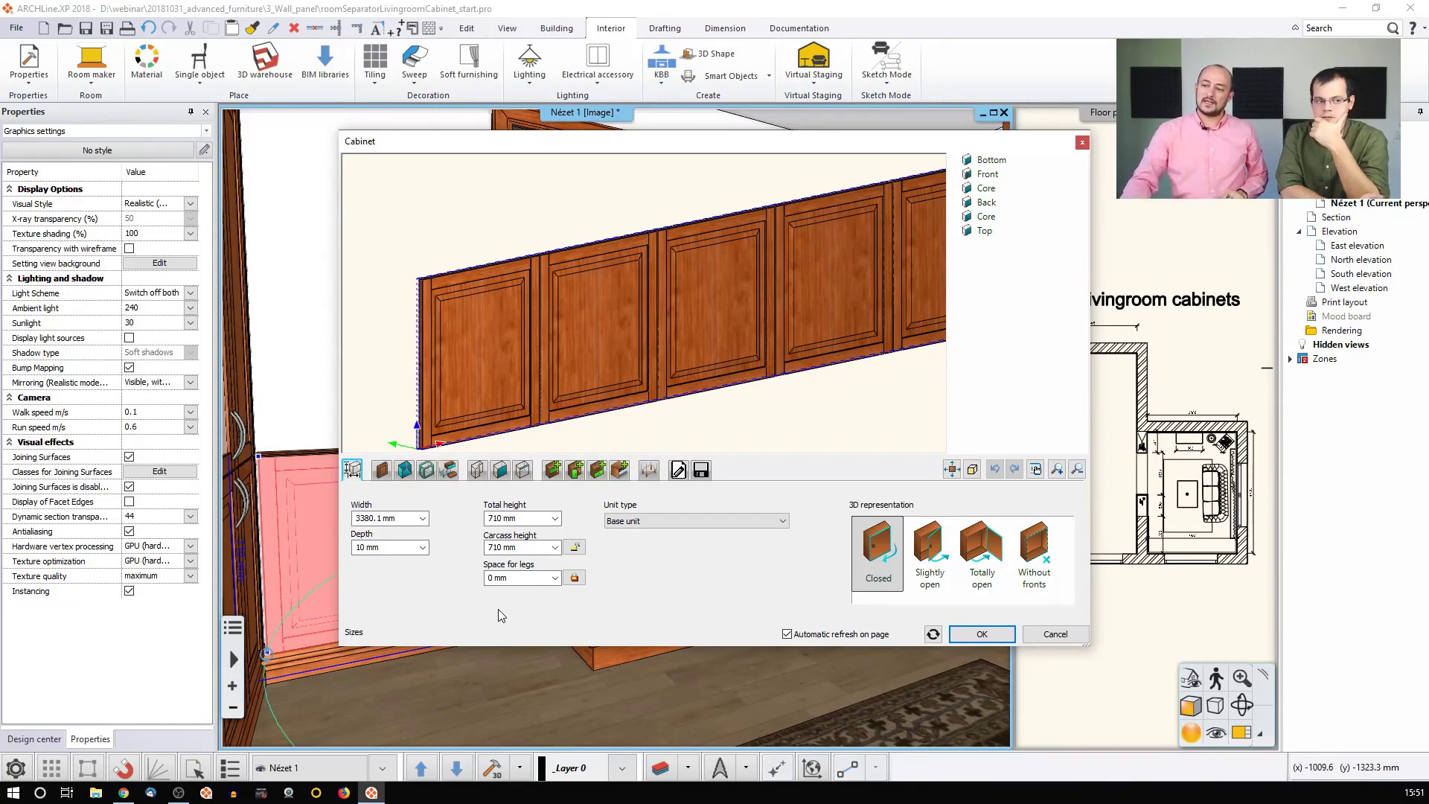
{"action": "scroll", "coordinate": [539, 351], "scroll_direction": "down", "scroll_amount": 2}
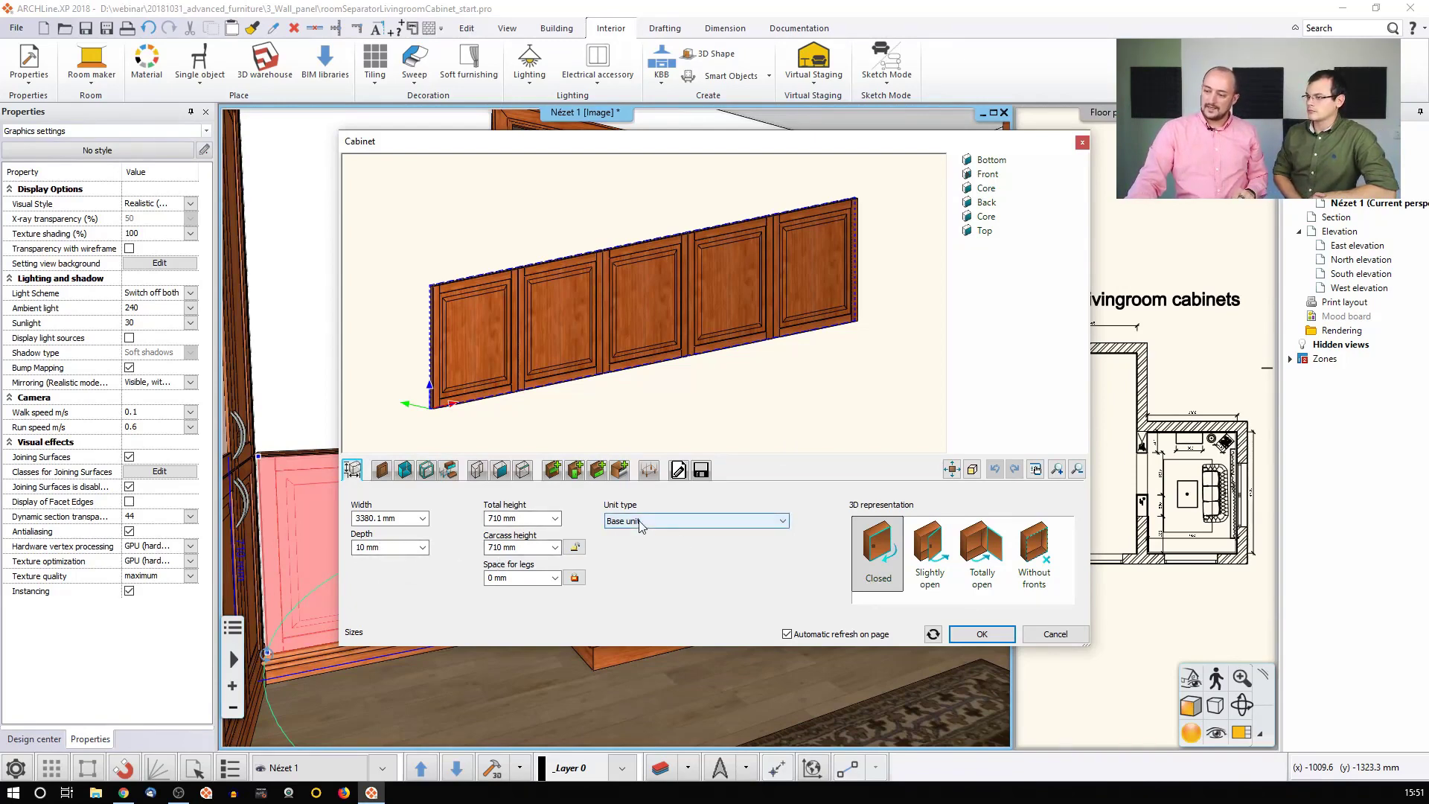
Examine the wall panelling's Multiple side doors and their general custom front, and close its settings
{"action": "left_click", "coordinate": [577, 472]}
{"action": "left_click", "coordinate": [576, 471]}
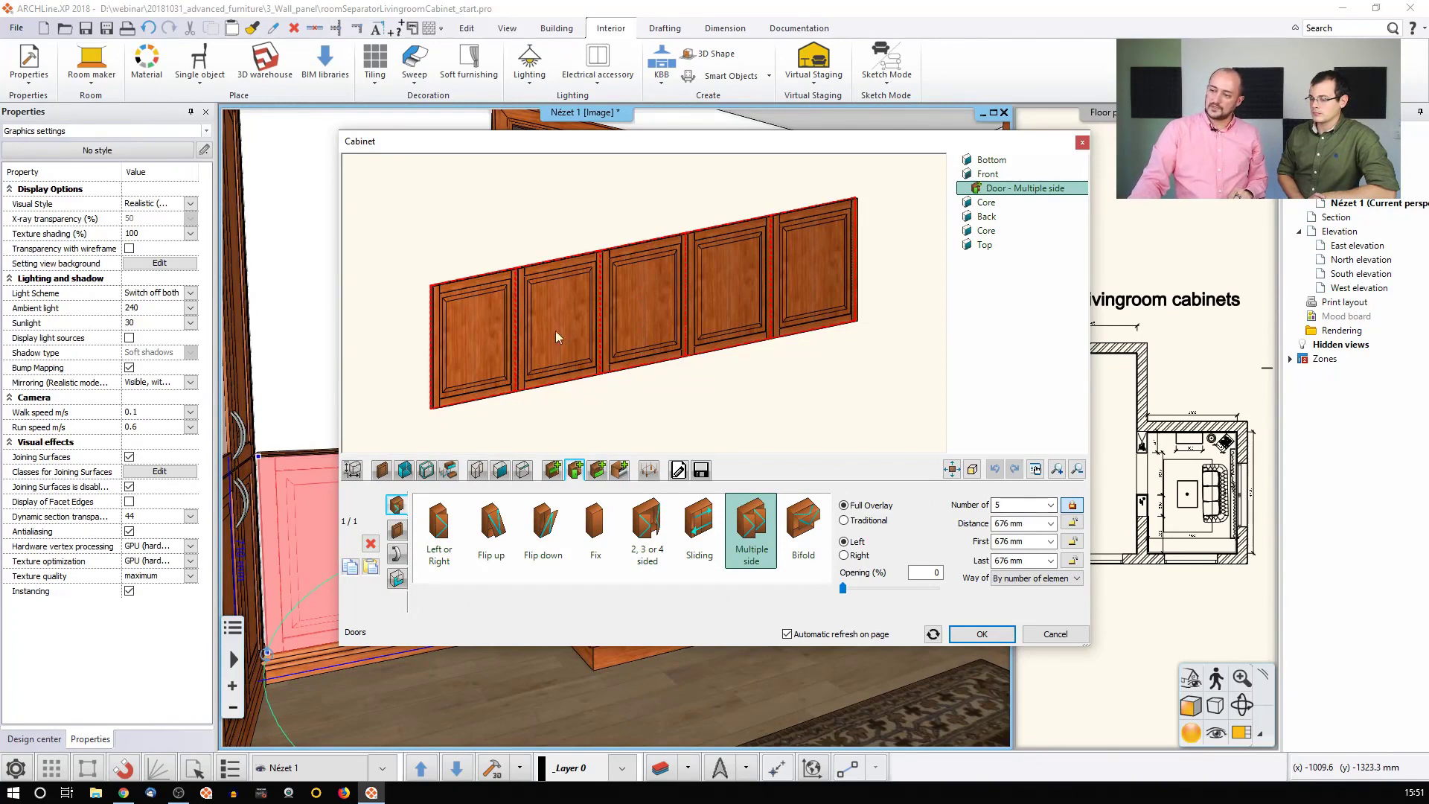
{"action": "left_click", "coordinate": [397, 529]}
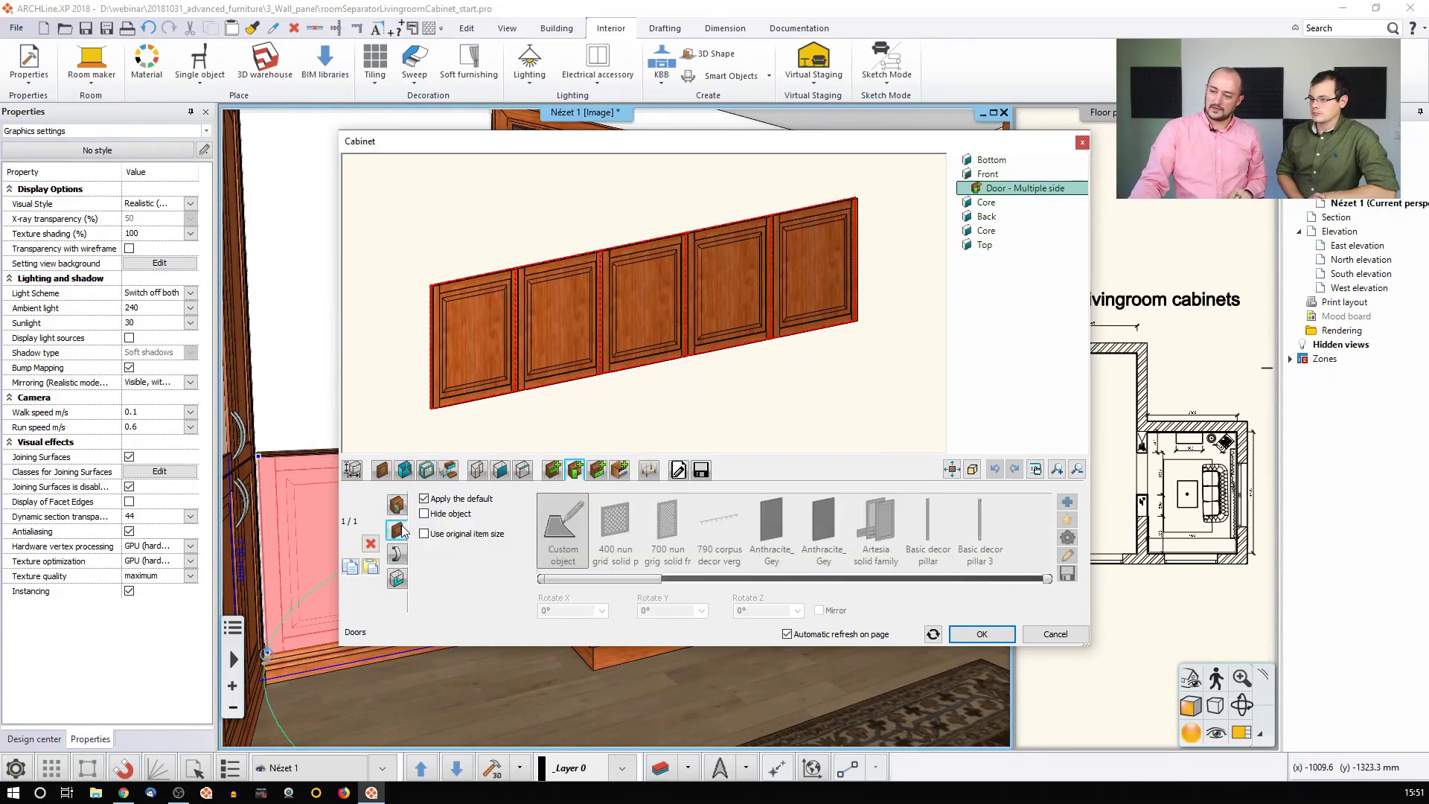
{"action": "left_click", "coordinate": [379, 472]}
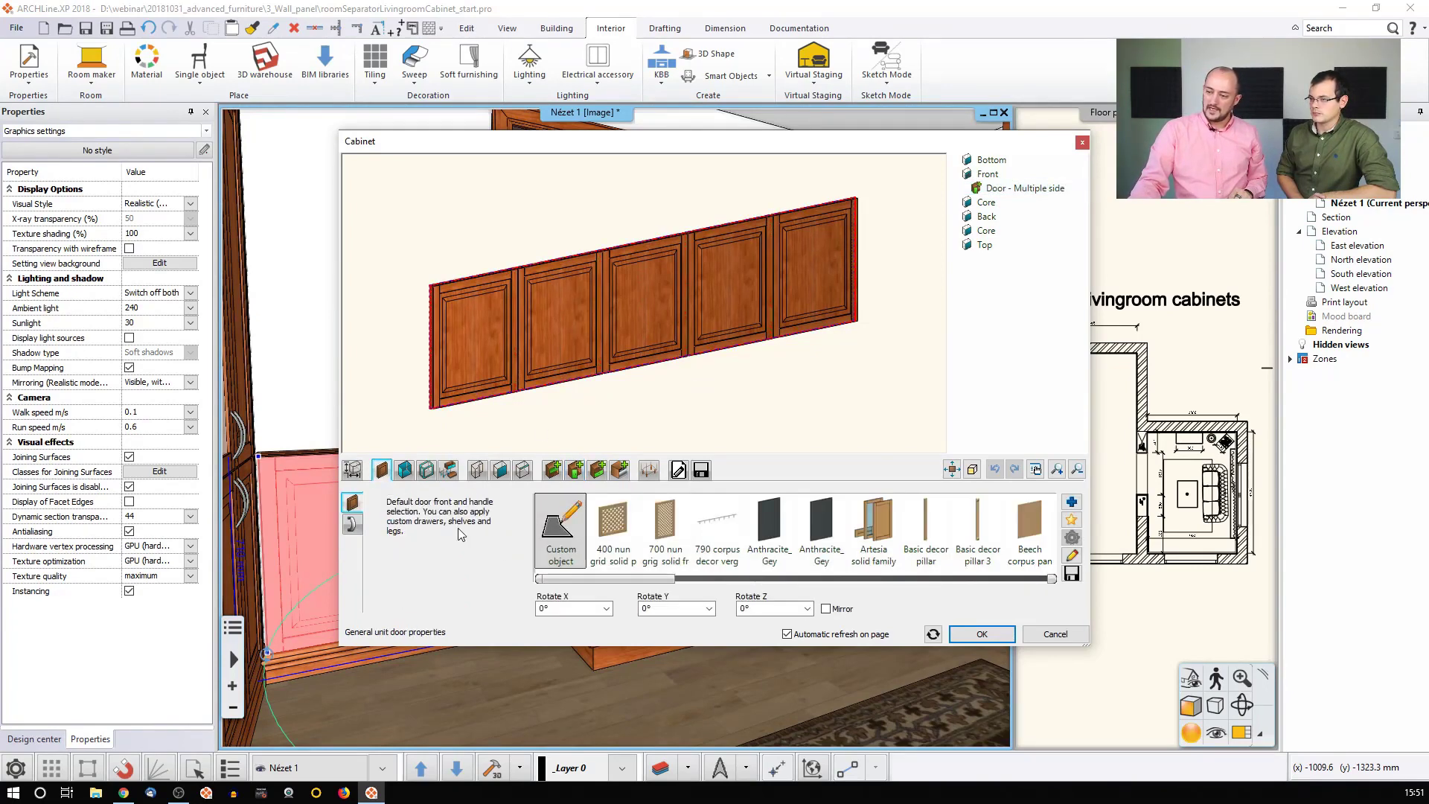
{"action": "left_click", "coordinate": [1072, 556]}
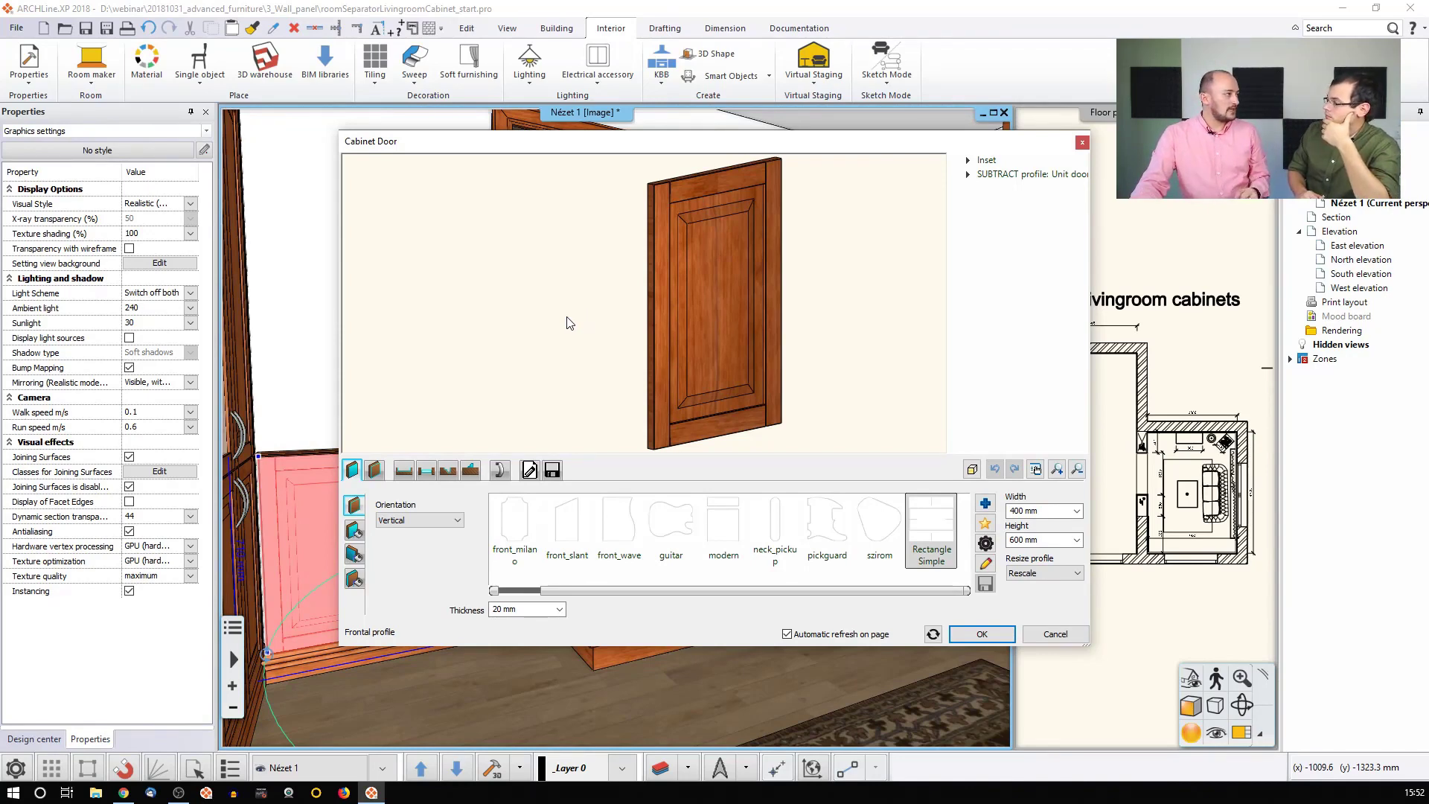
{"action": "left_click", "coordinate": [1040, 636]}
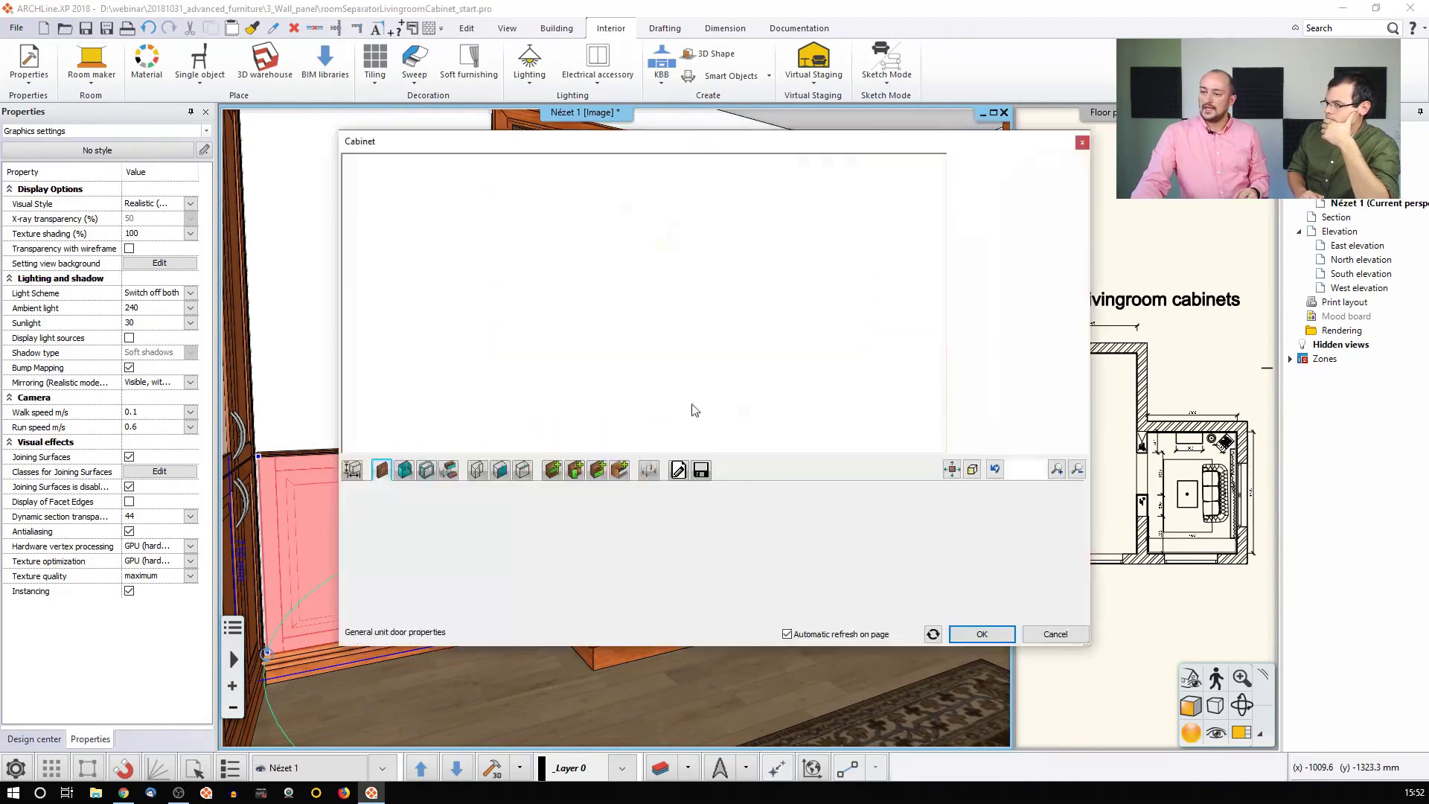
{"action": "left_click", "coordinate": [982, 633]}
Create a new cabinet door for the empty room corner and set its orientation to Horizontal
{"action": "mouse_move", "coordinate": [690, 410]}
{"action": "middle_mouse_down"}
{"action": "mouse_move", "coordinate": [486, 358]}
{"action": "mouse_move", "coordinate": [487, 391]}
{"action": "mouse_move", "coordinate": [601, 394]}
{"action": "middle_mouse_up"}
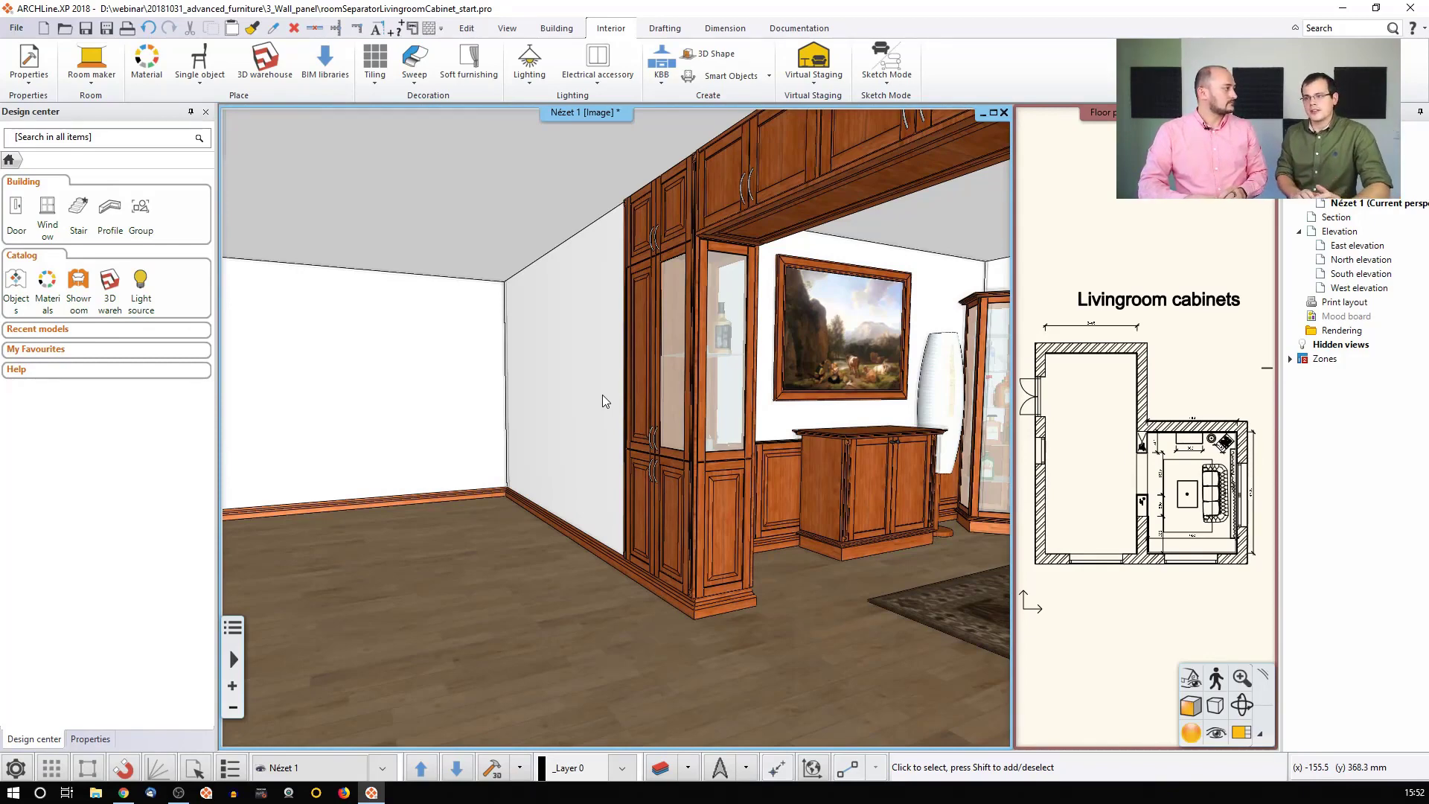
{"action": "scroll", "coordinate": [603, 395], "scroll_direction": "up", "scroll_amount": 1}
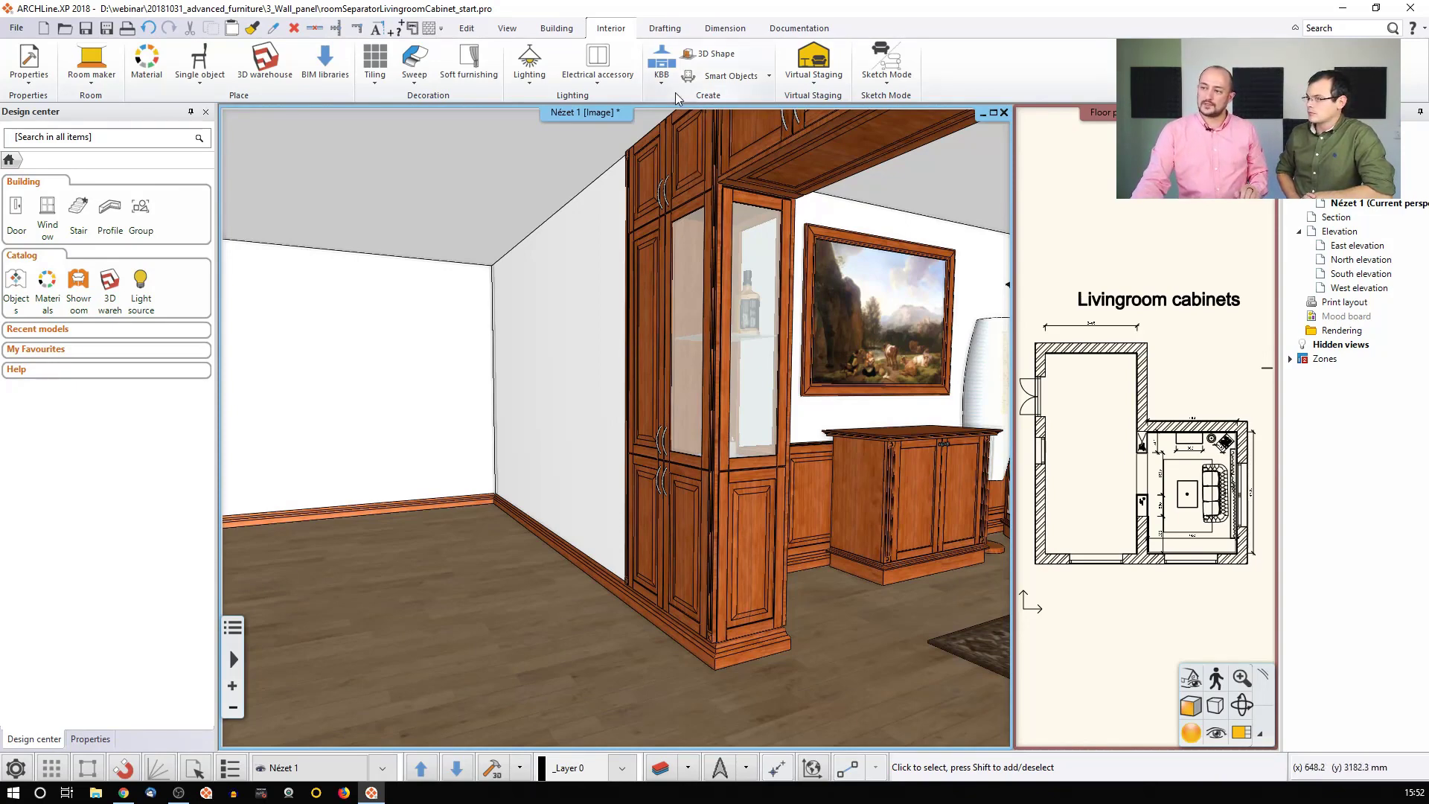
{"action": "middle_click_drag", "start_coordinate": [508, 341], "coordinate": [712, 385]}
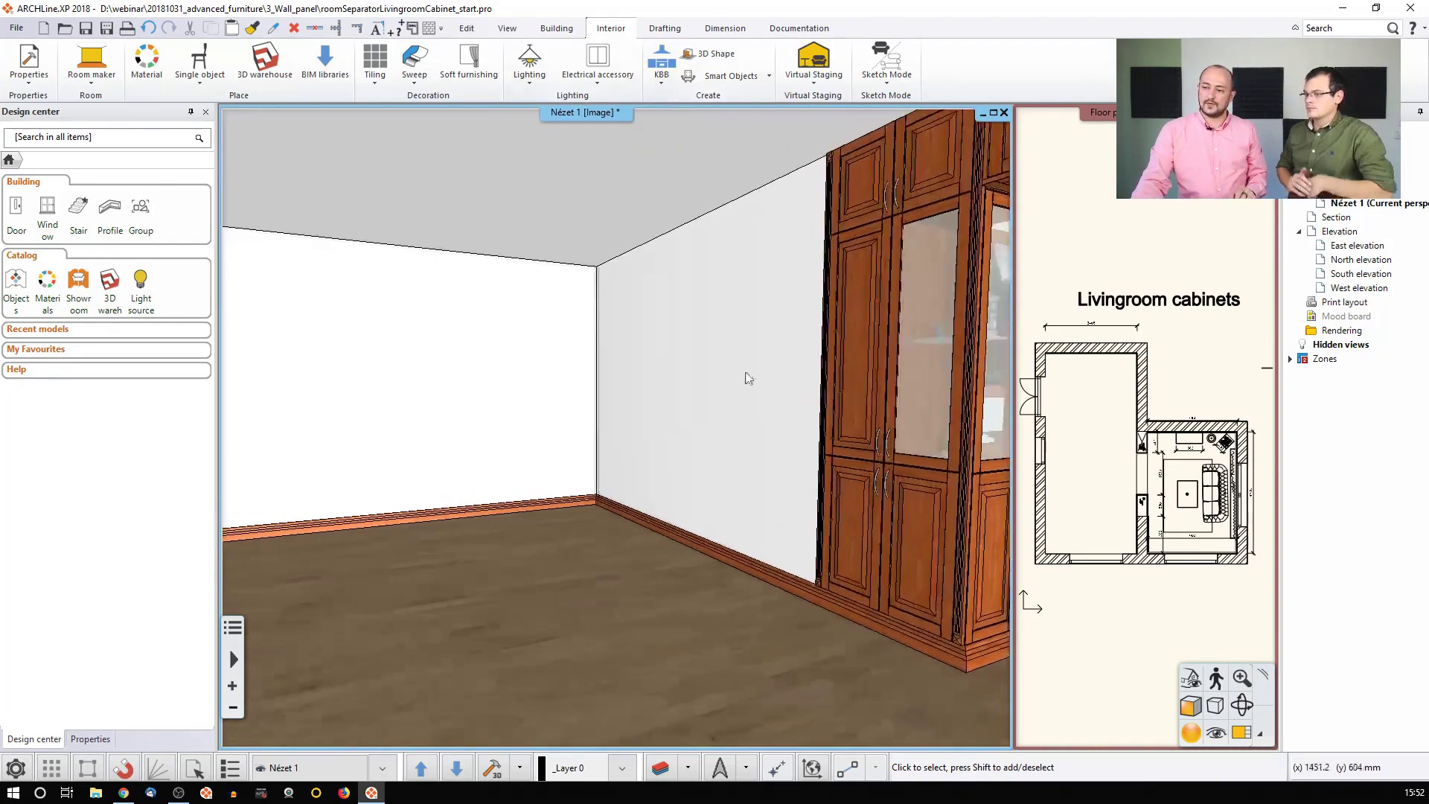
{"action": "scroll", "coordinate": [605, 491], "scroll_direction": "up", "scroll_amount": 2}
{"action": "middle_click_drag", "start_coordinate": [605, 491], "coordinate": [600, 447]}
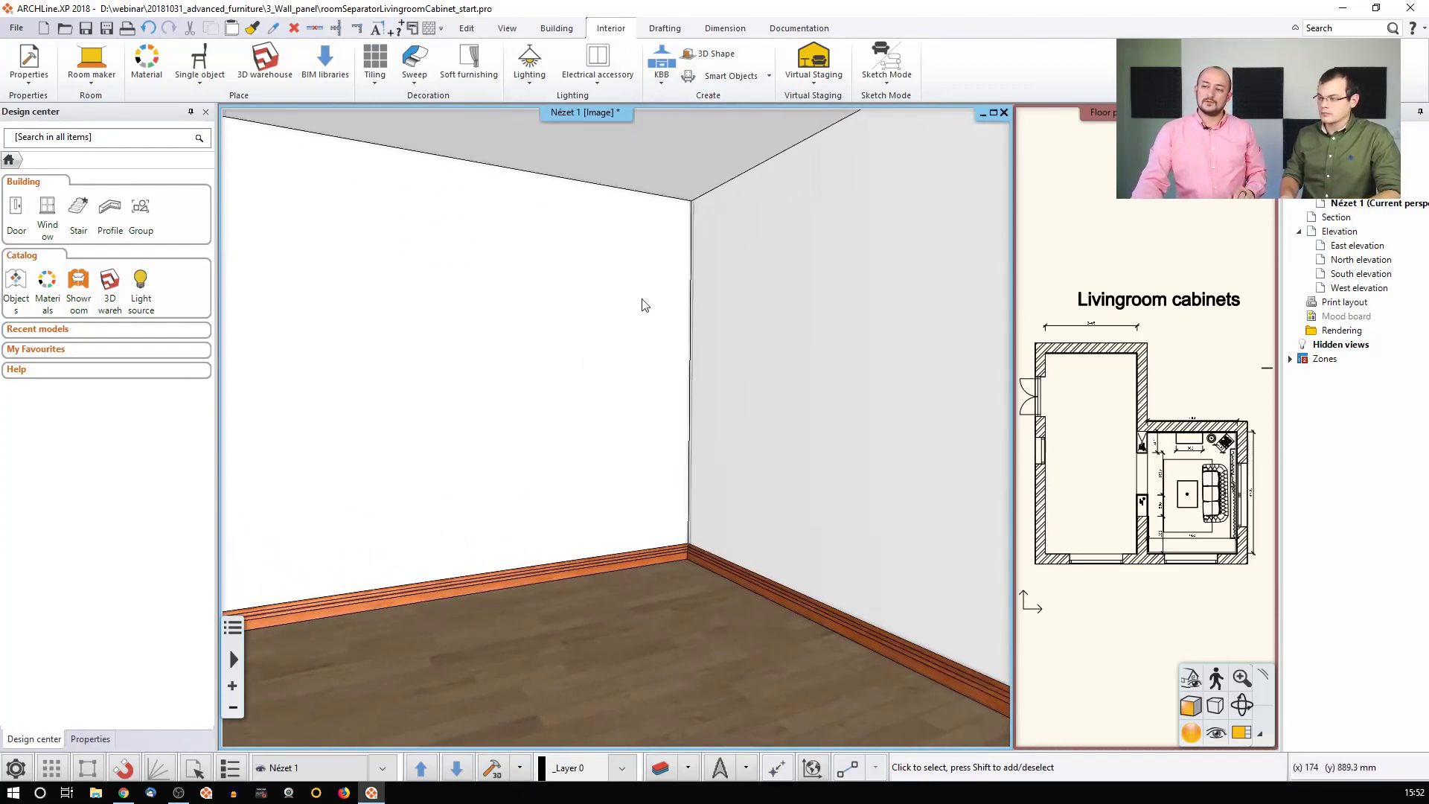
{"action": "left_click", "coordinate": [662, 81]}
{"action": "left_click", "coordinate": [707, 132]}
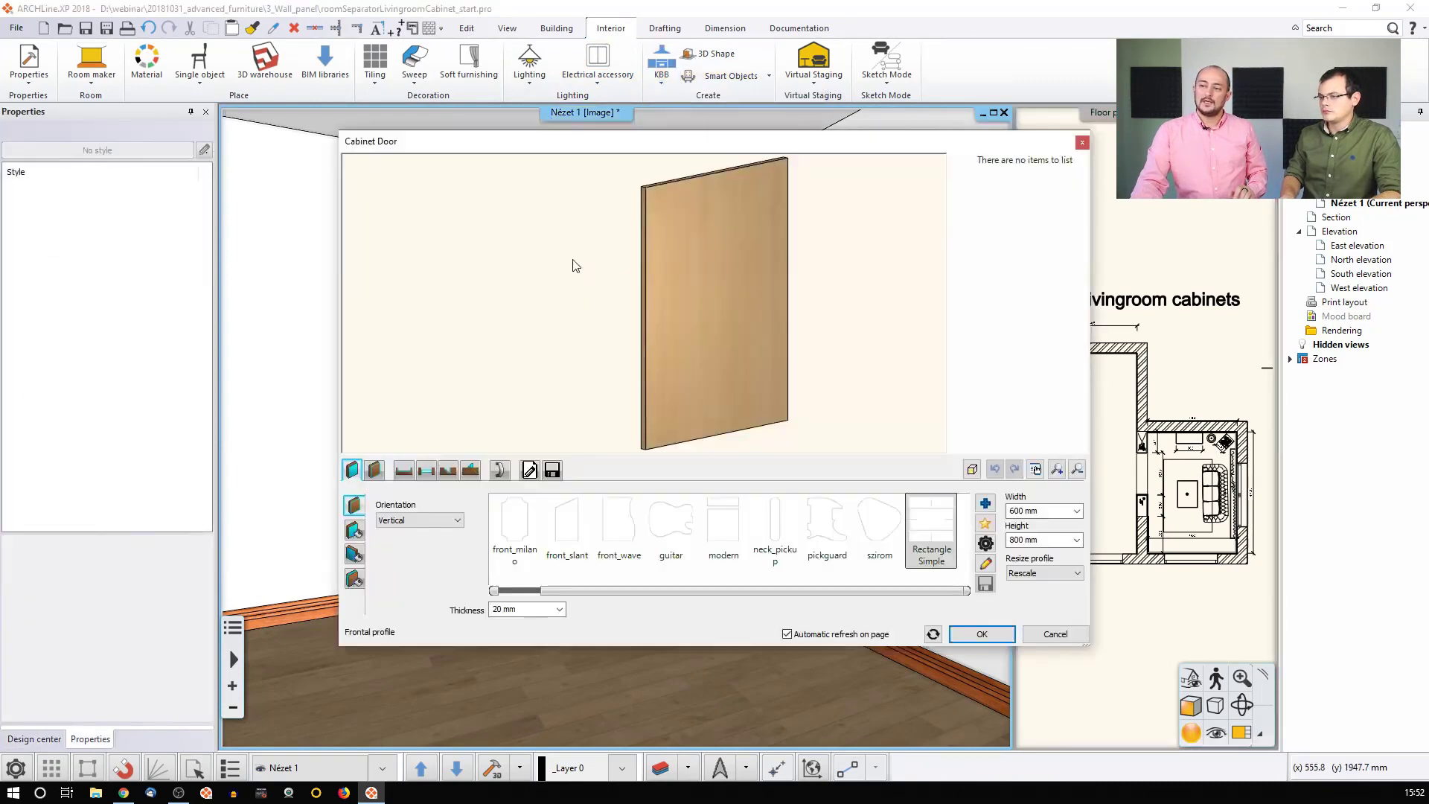
{"action": "left_click", "coordinate": [418, 521]}
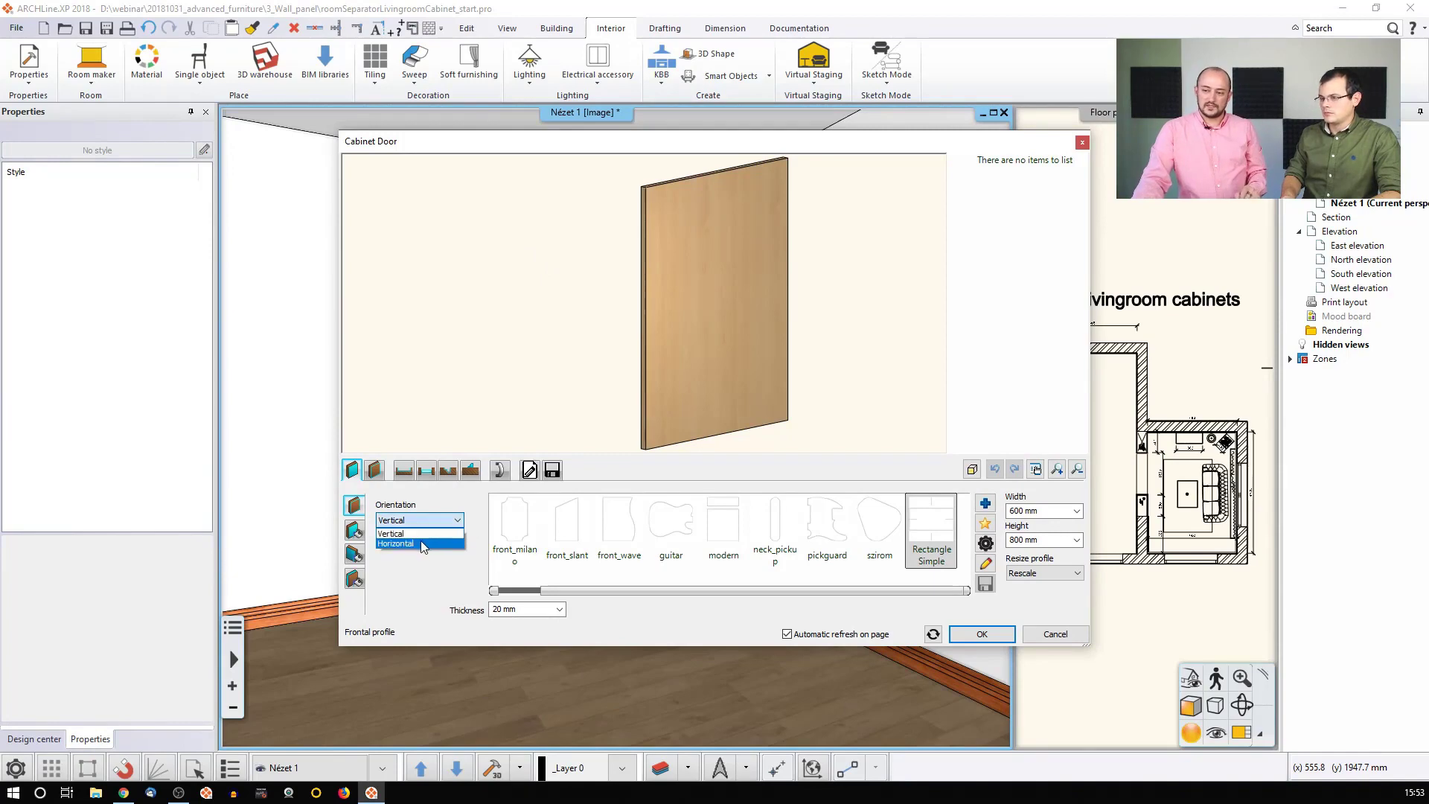
{"action": "left_click", "coordinate": [424, 548]}
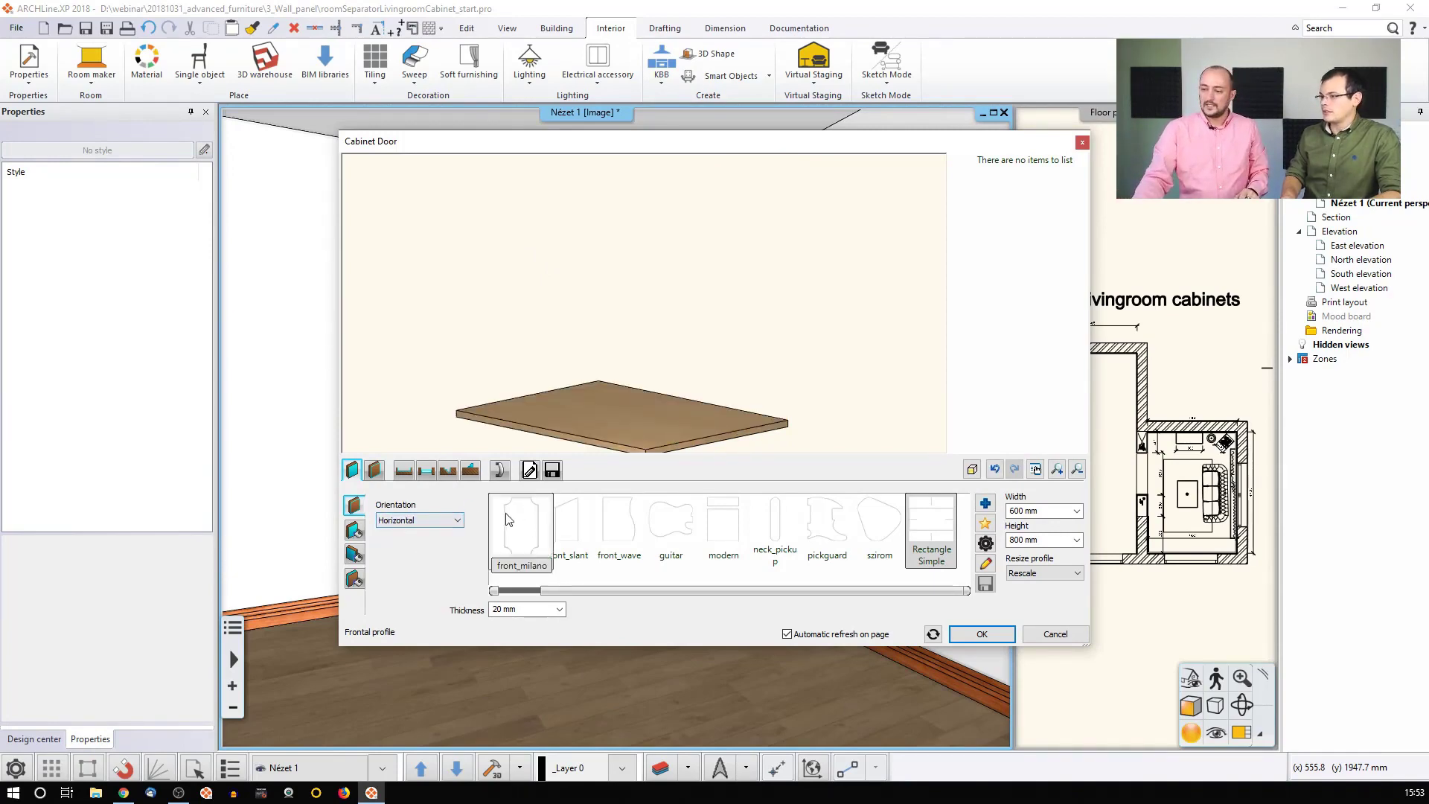
View the door library's save options, accept the horizontal panel and place it on the floor at the wall near the corner
{"action": "left_click", "coordinate": [551, 469]}
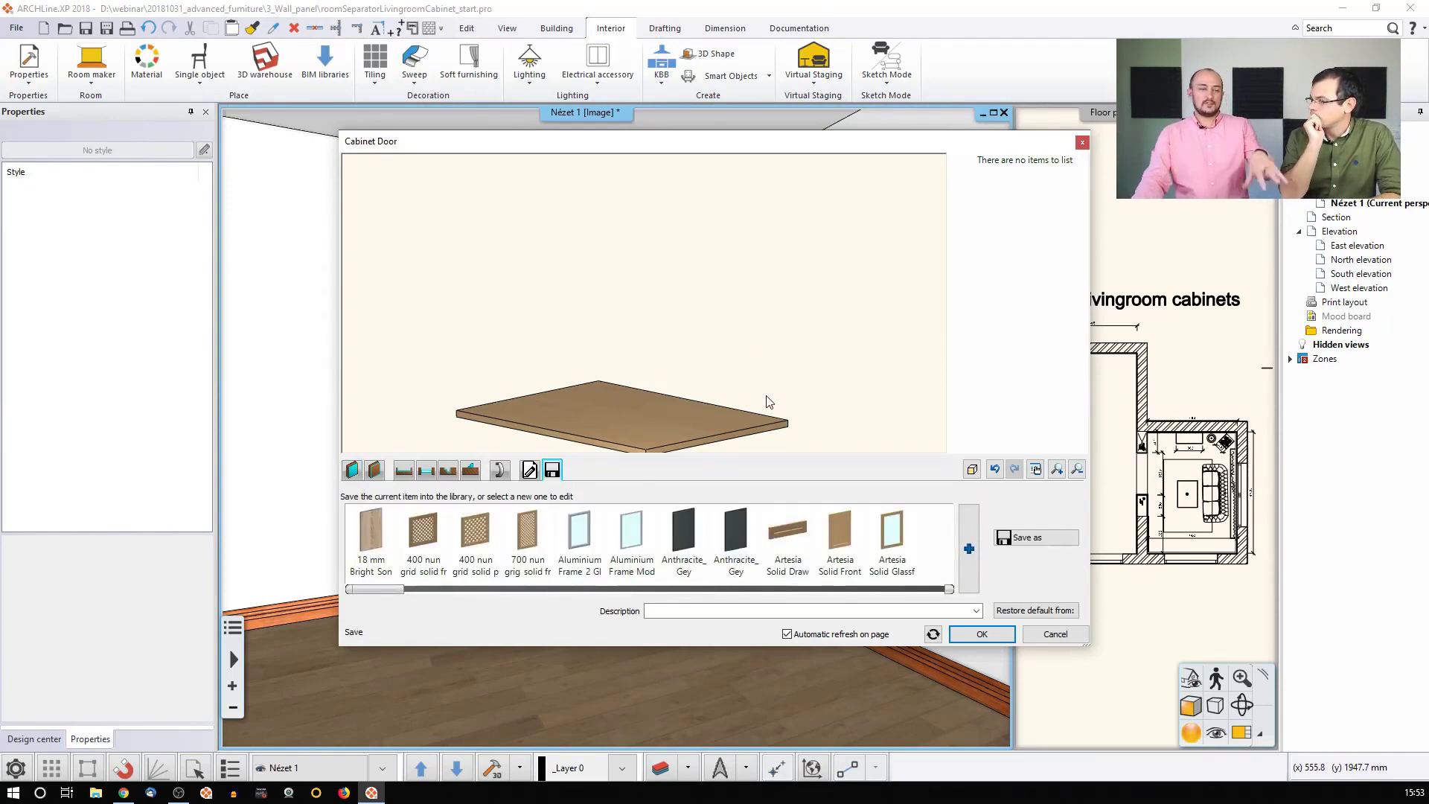
{"action": "middle_click_drag", "start_coordinate": [713, 377], "coordinate": [718, 373]}
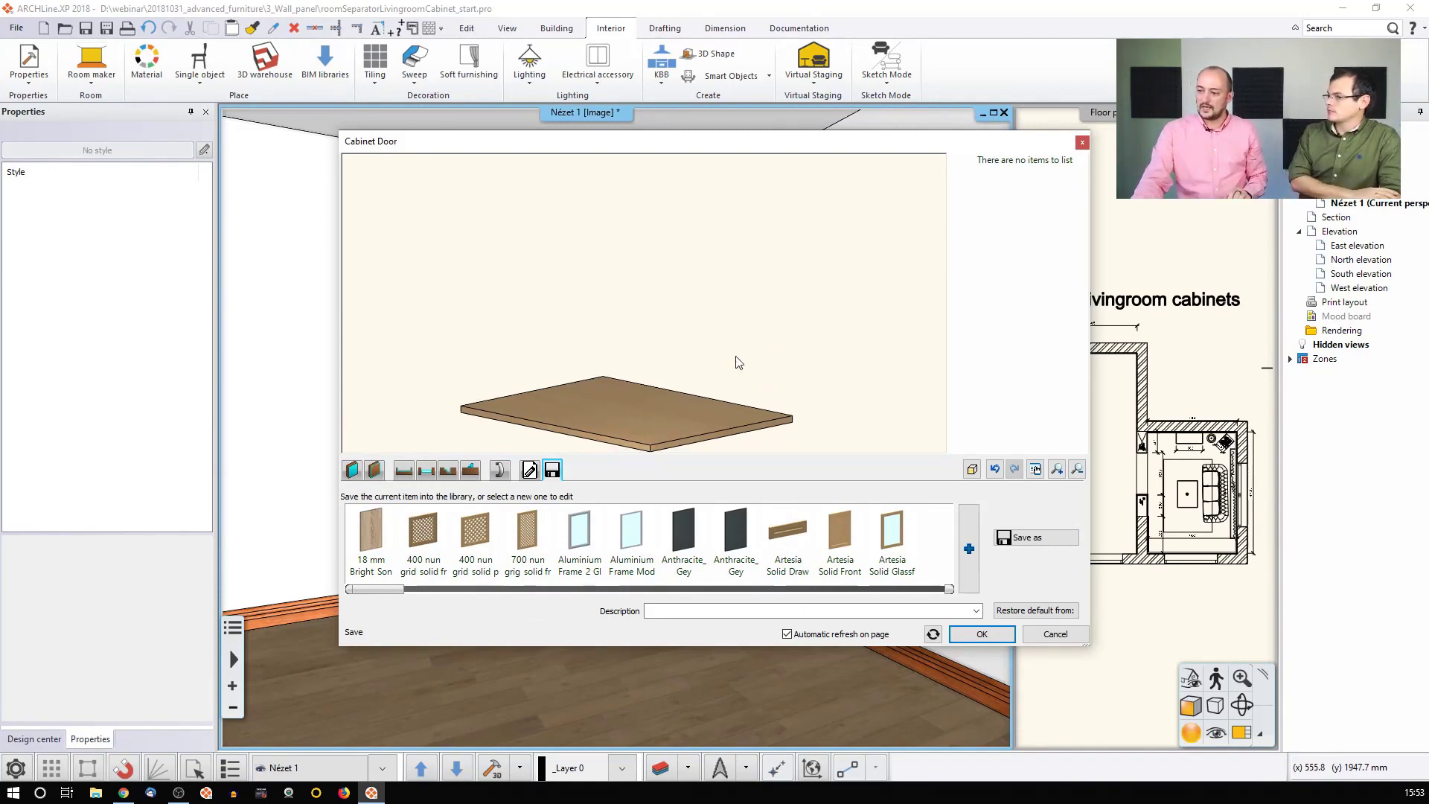
{"action": "left_click", "coordinate": [982, 633]}
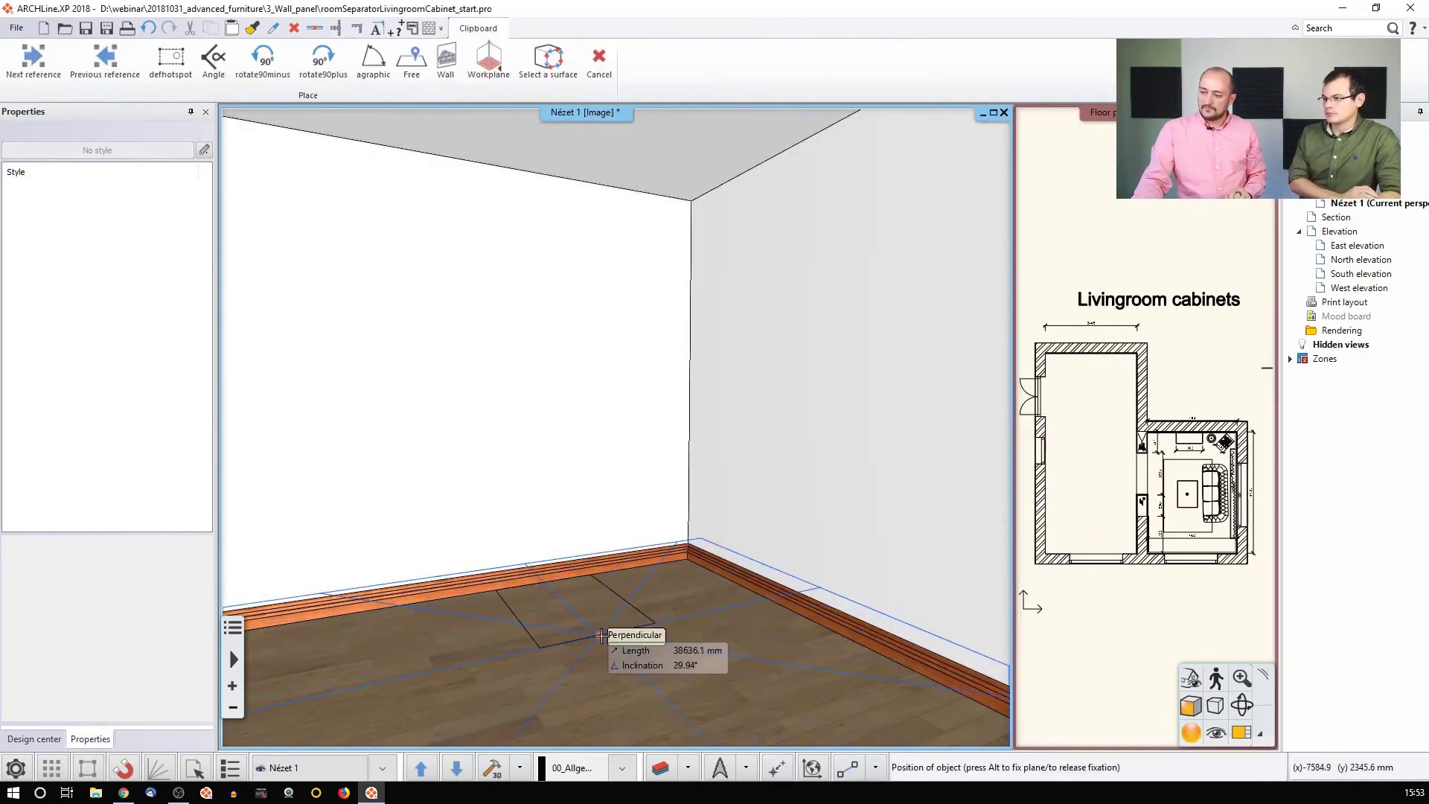
{"action": "left_click", "coordinate": [753, 621]}
Select the horizontal panel in the floor plan and move it out of the wall into the room
{"action": "scroll", "coordinate": [1114, 407], "scroll_direction": "up", "scroll_amount": 3}
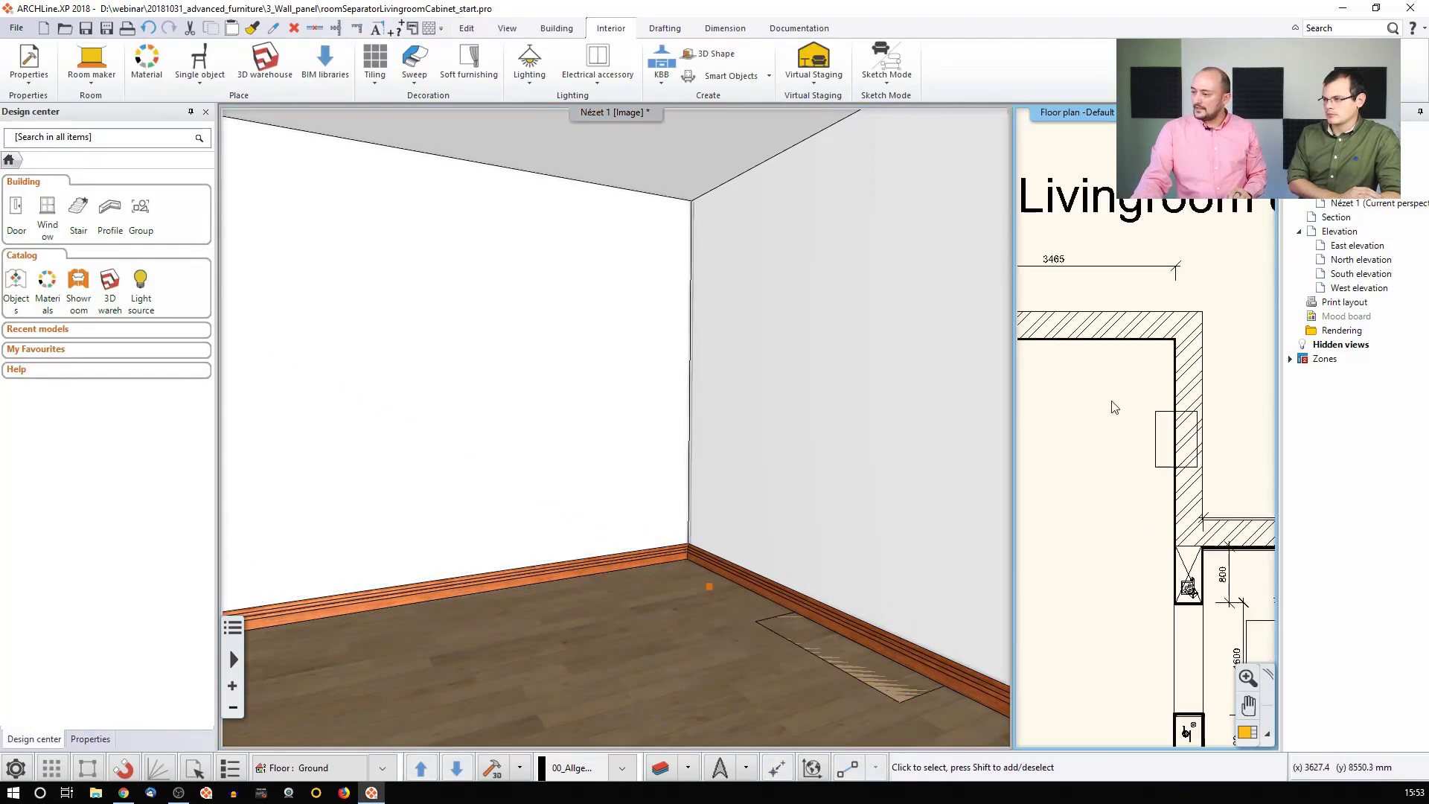
{"action": "left_click", "coordinate": [1158, 420]}
{"action": "scroll", "coordinate": [1126, 425], "scroll_direction": "up", "scroll_amount": 2}
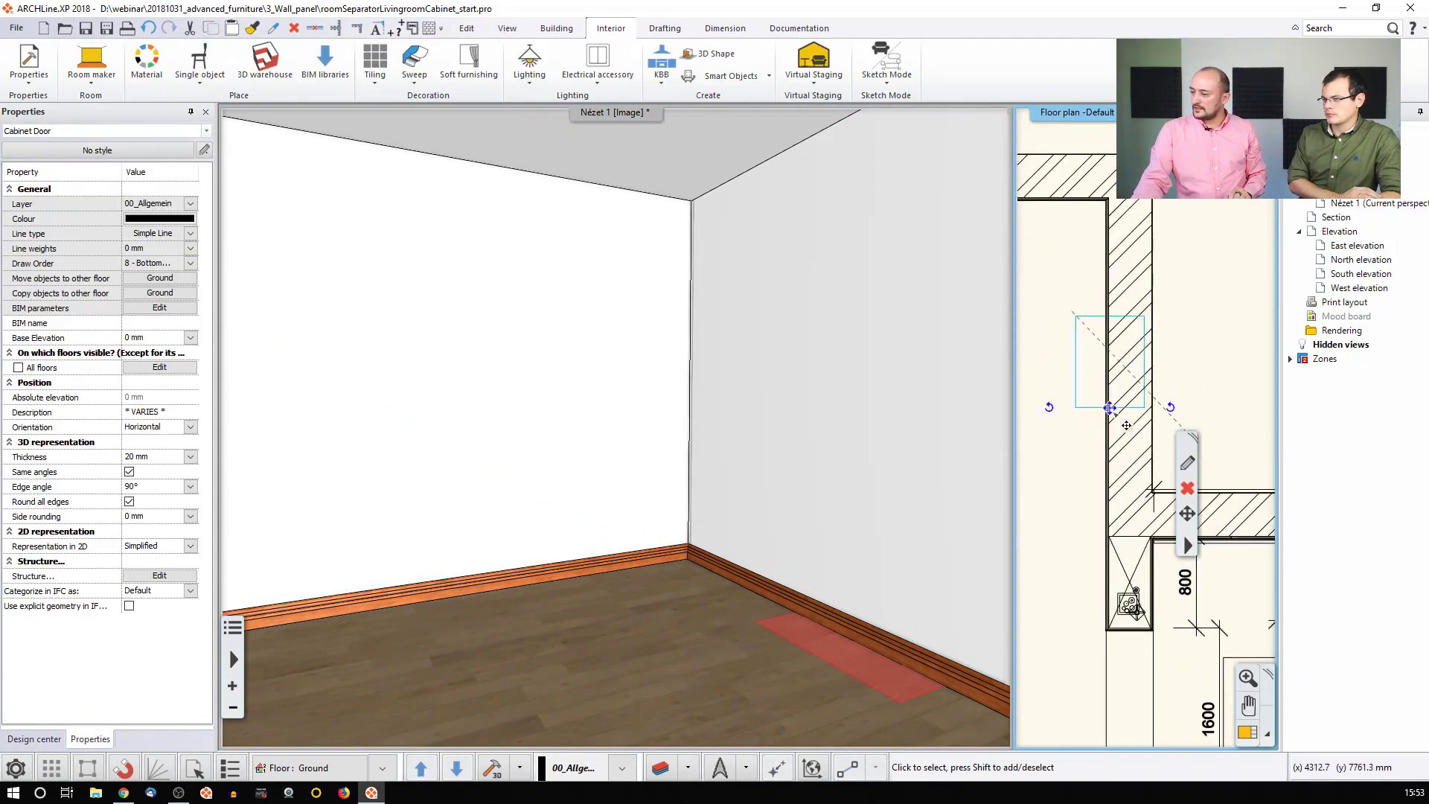
{"action": "left_click", "coordinate": [1110, 407]}
{"action": "left_click", "coordinate": [1132, 415]}
{"action": "left_click", "coordinate": [1071, 430]}
Move the panel from its corner point so that its edge lies flush with the wall's inner face
{"action": "left_click", "coordinate": [1075, 407]}
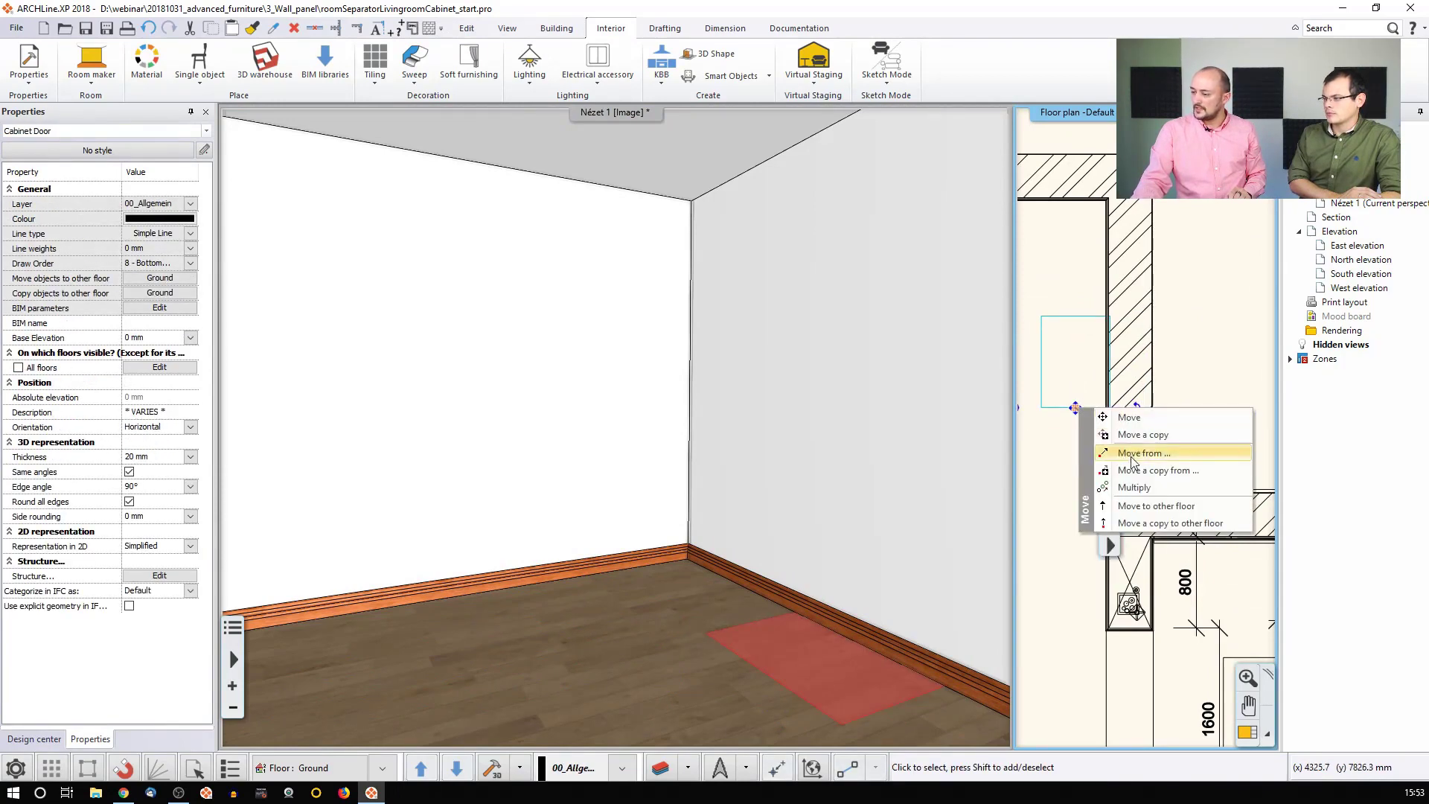
{"action": "left_click", "coordinate": [1139, 454]}
{"action": "scroll", "coordinate": [1139, 446], "scroll_direction": "up", "scroll_amount": 3}
{"action": "left_click", "coordinate": [1157, 422]}
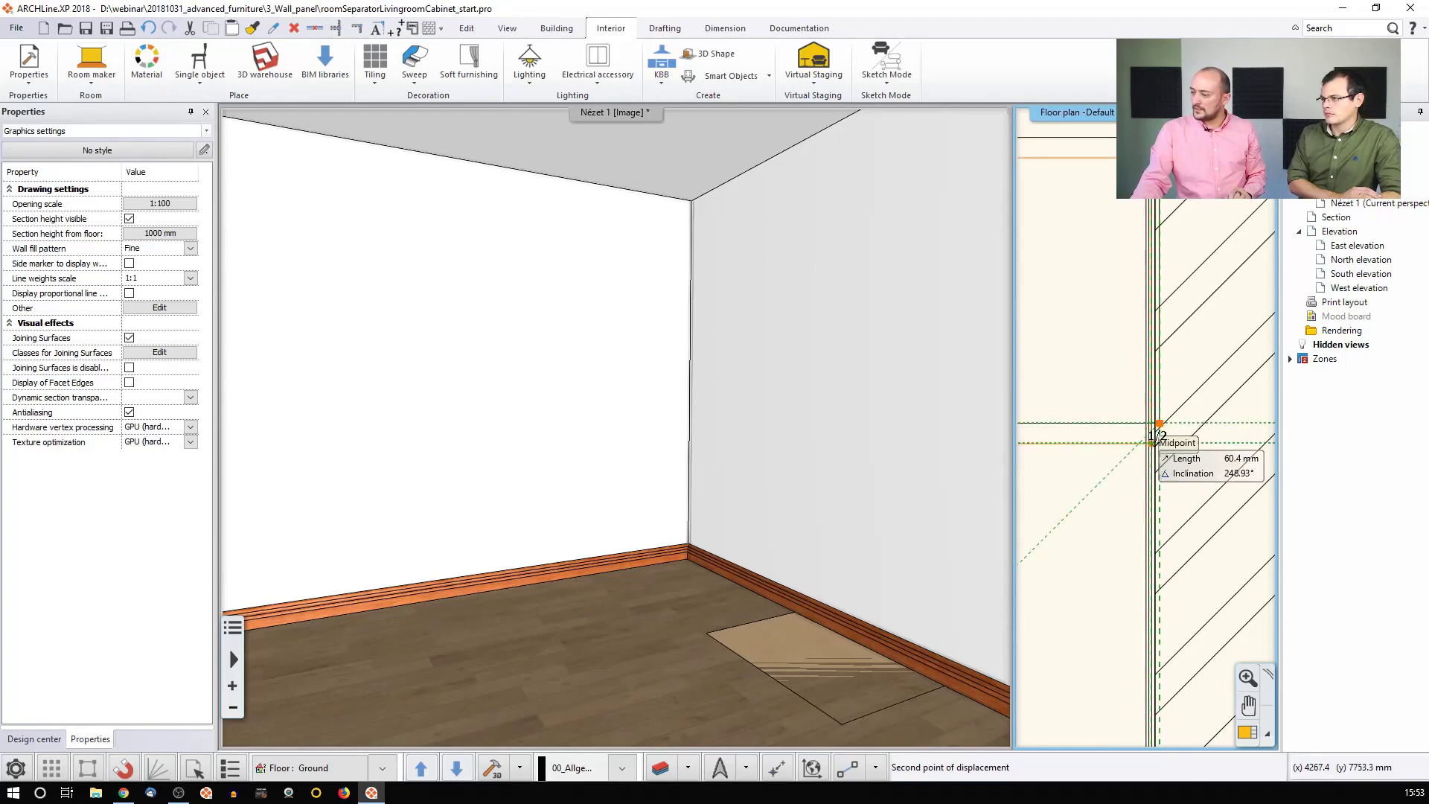
{"action": "scroll", "coordinate": [1152, 441], "scroll_direction": "up", "scroll_amount": 3}
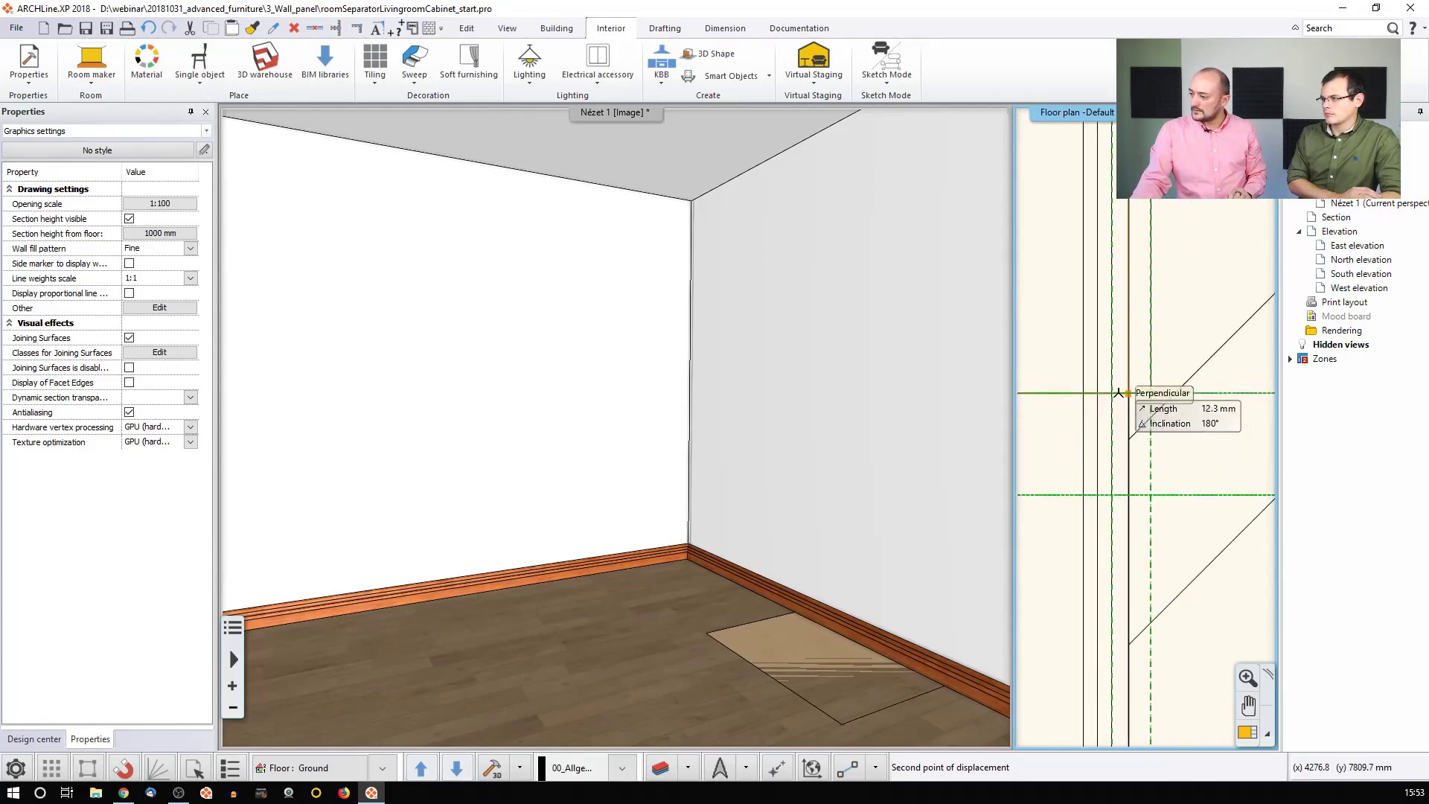
{"action": "left_click", "coordinate": [1084, 441]}
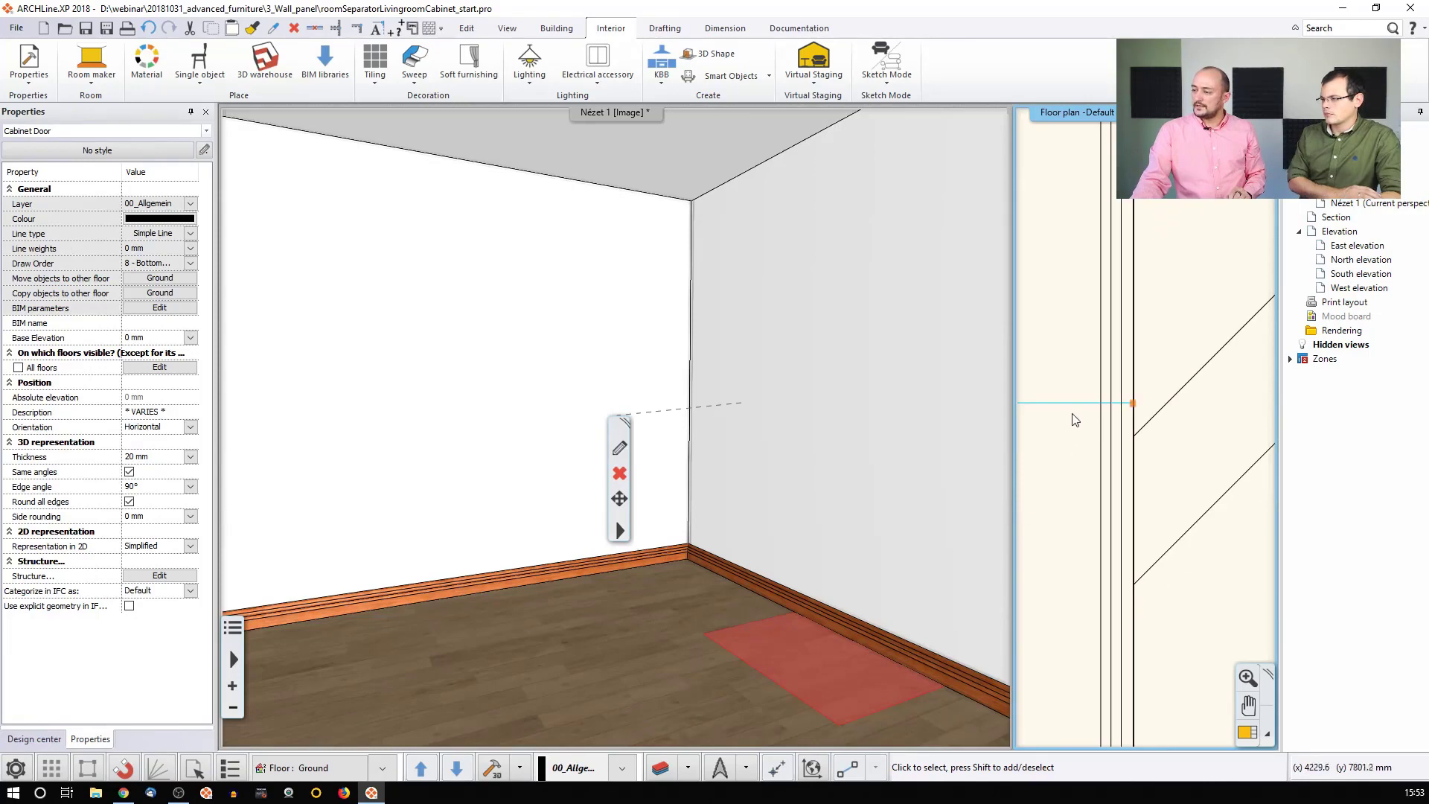
Raise the horizontal panel above the floor by setting its base elevation to 500 mm
{"action": "left_click", "coordinate": [153, 337]}
{"action": "type", "text": "500"}
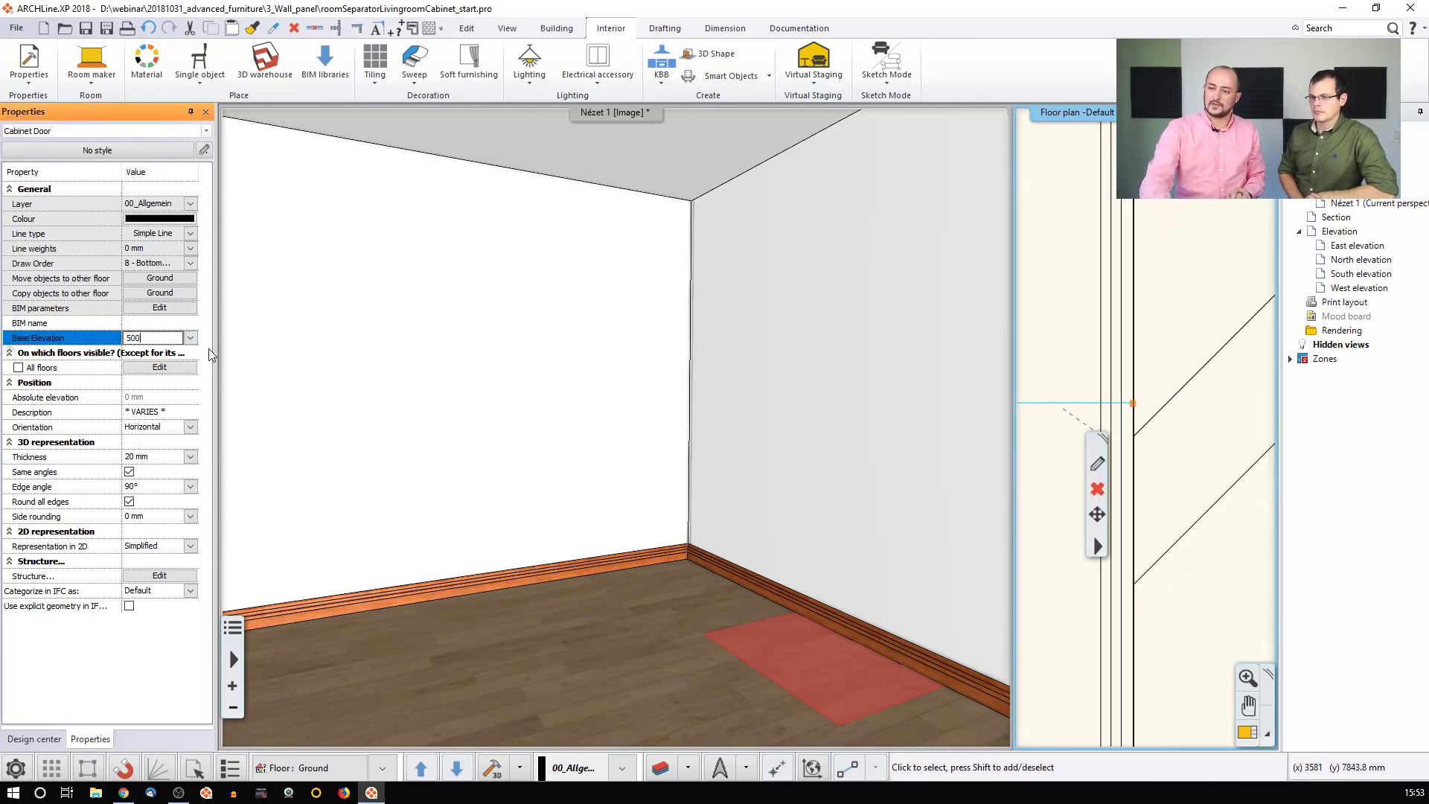
{"action": "key", "text": "Return"}
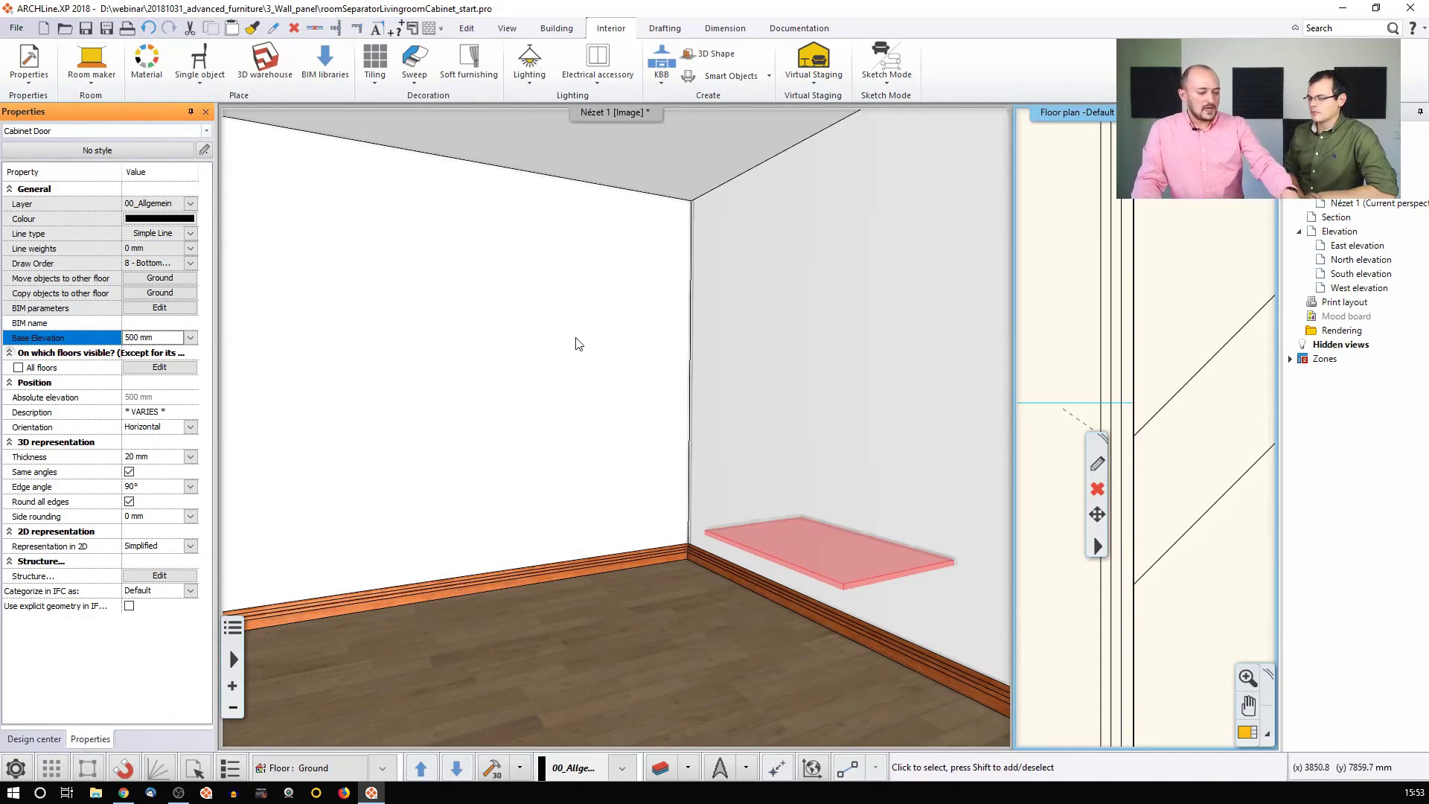
Multiply the horizontal panel straight up along the wall with 4 copies to form a stack of shelves
{"action": "left_click", "coordinate": [802, 544]}
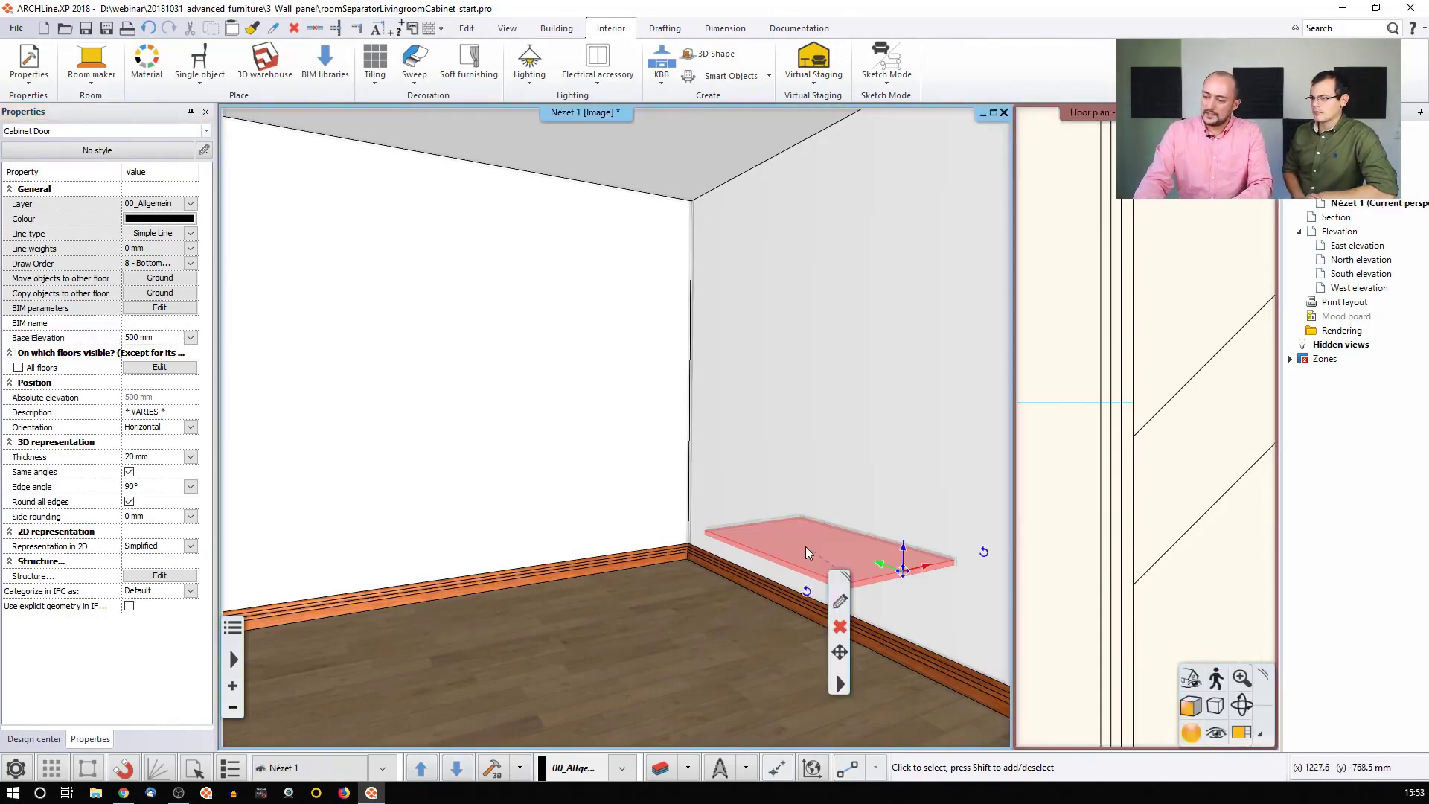
{"action": "left_click", "coordinate": [808, 556]}
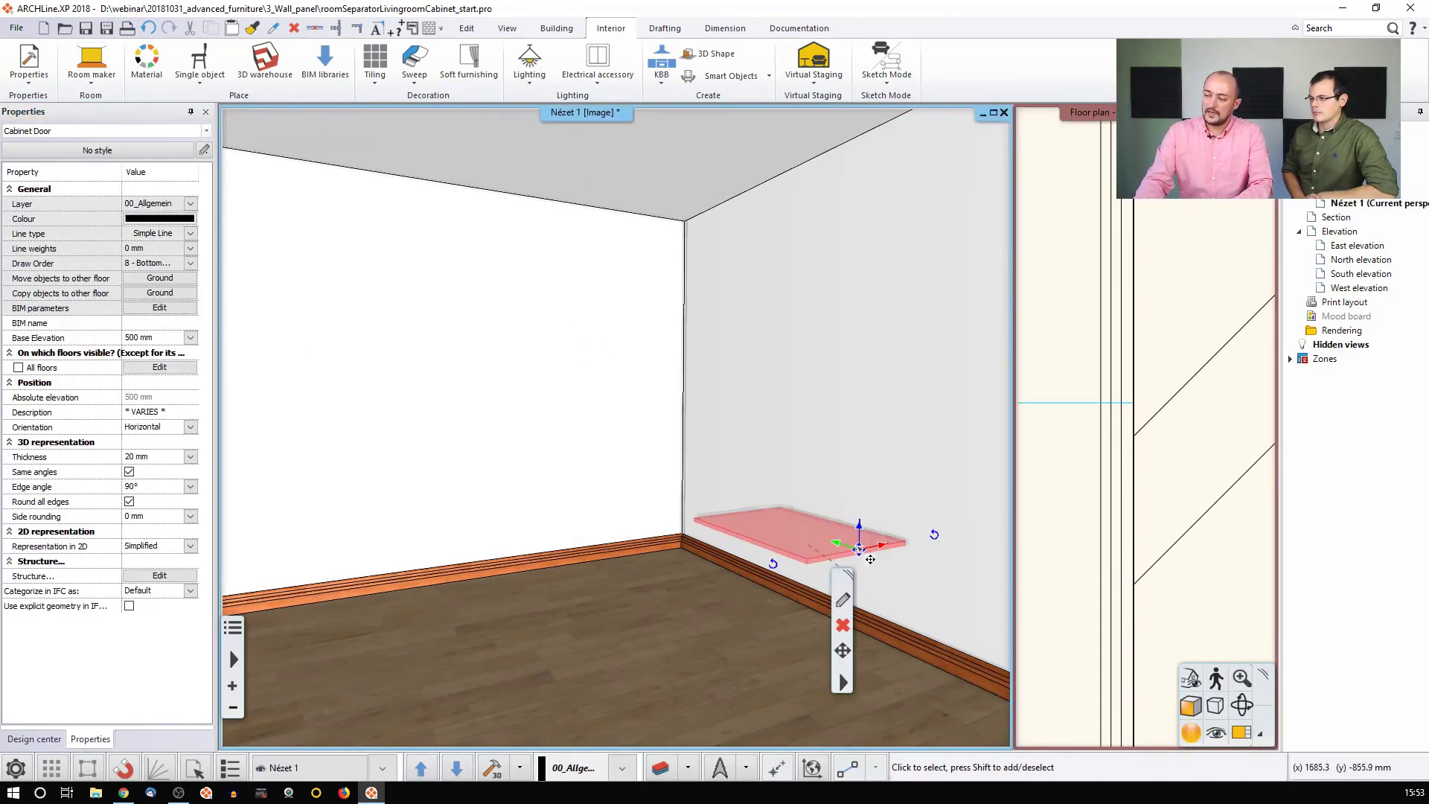
{"action": "mouse_move", "coordinate": [859, 551]}
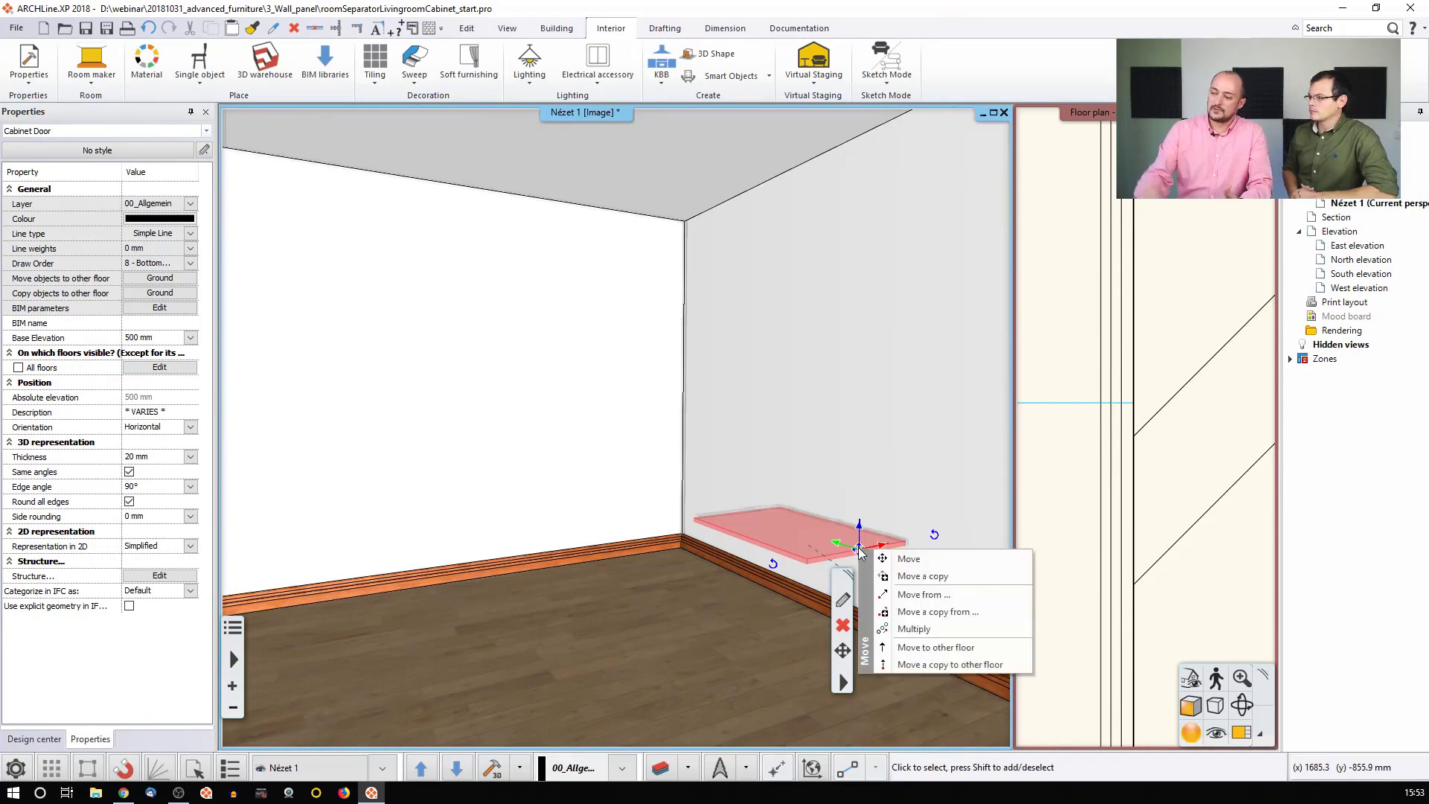
{"action": "left_click", "coordinate": [925, 631]}
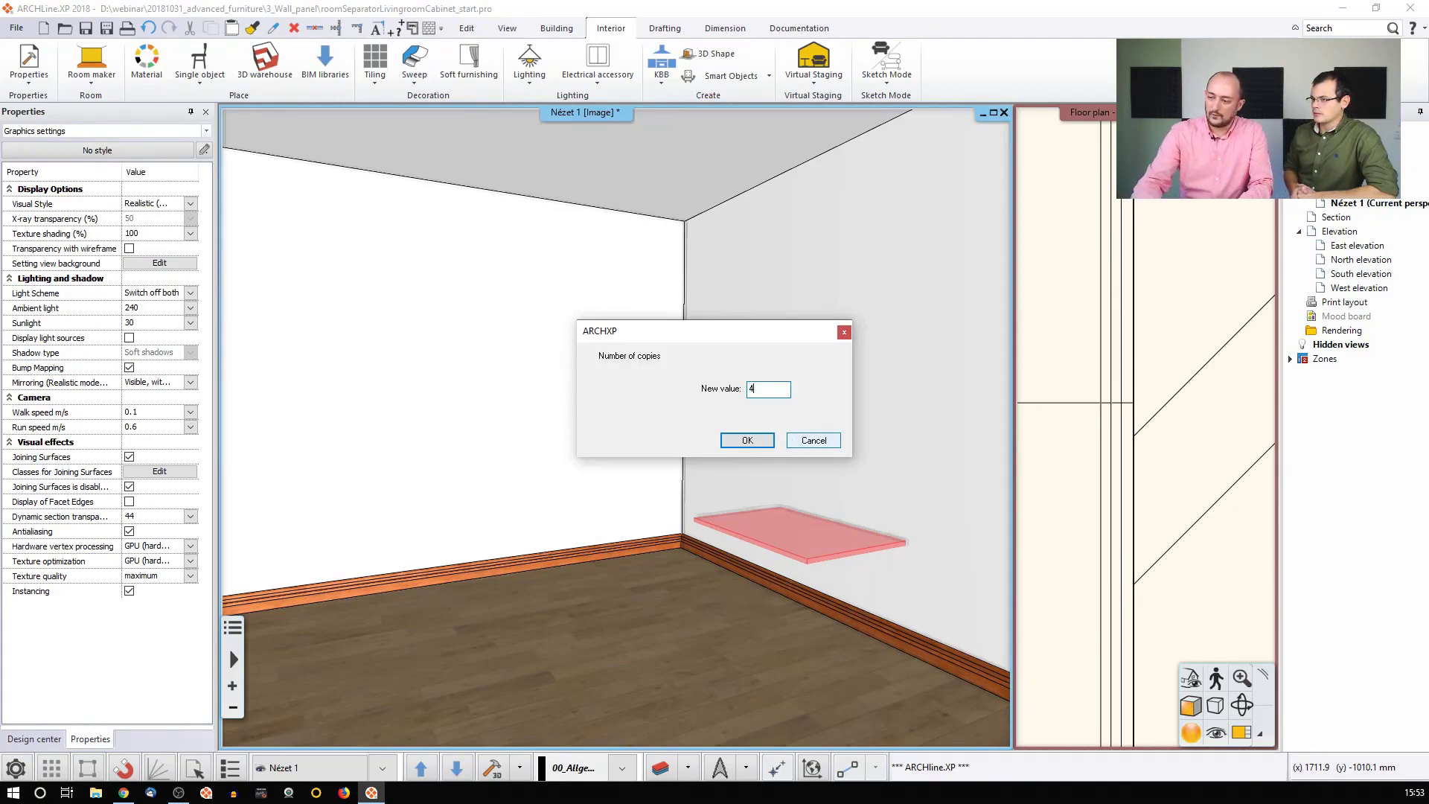
{"action": "left_click", "coordinate": [769, 444]}
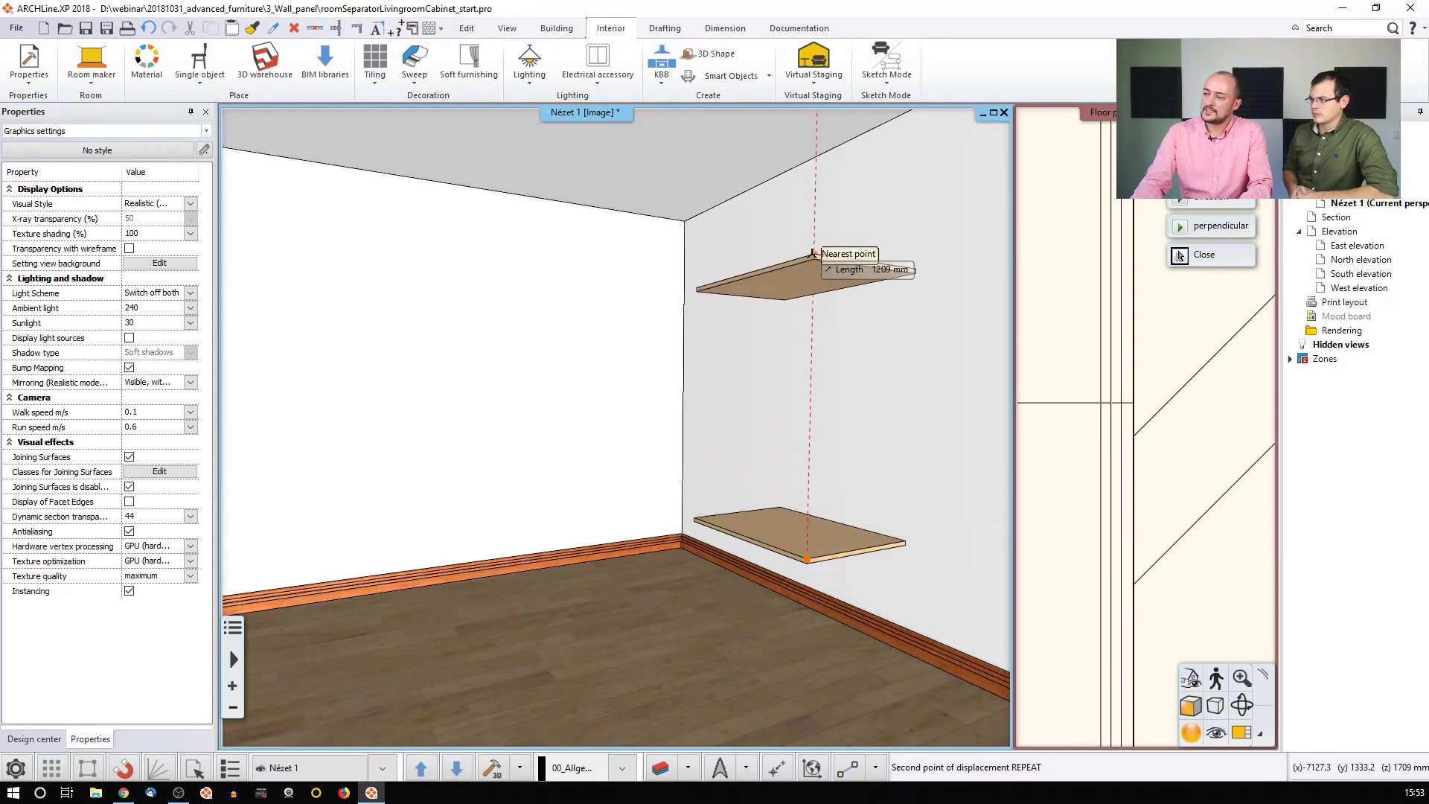
{"action": "left_click", "coordinate": [815, 233]}
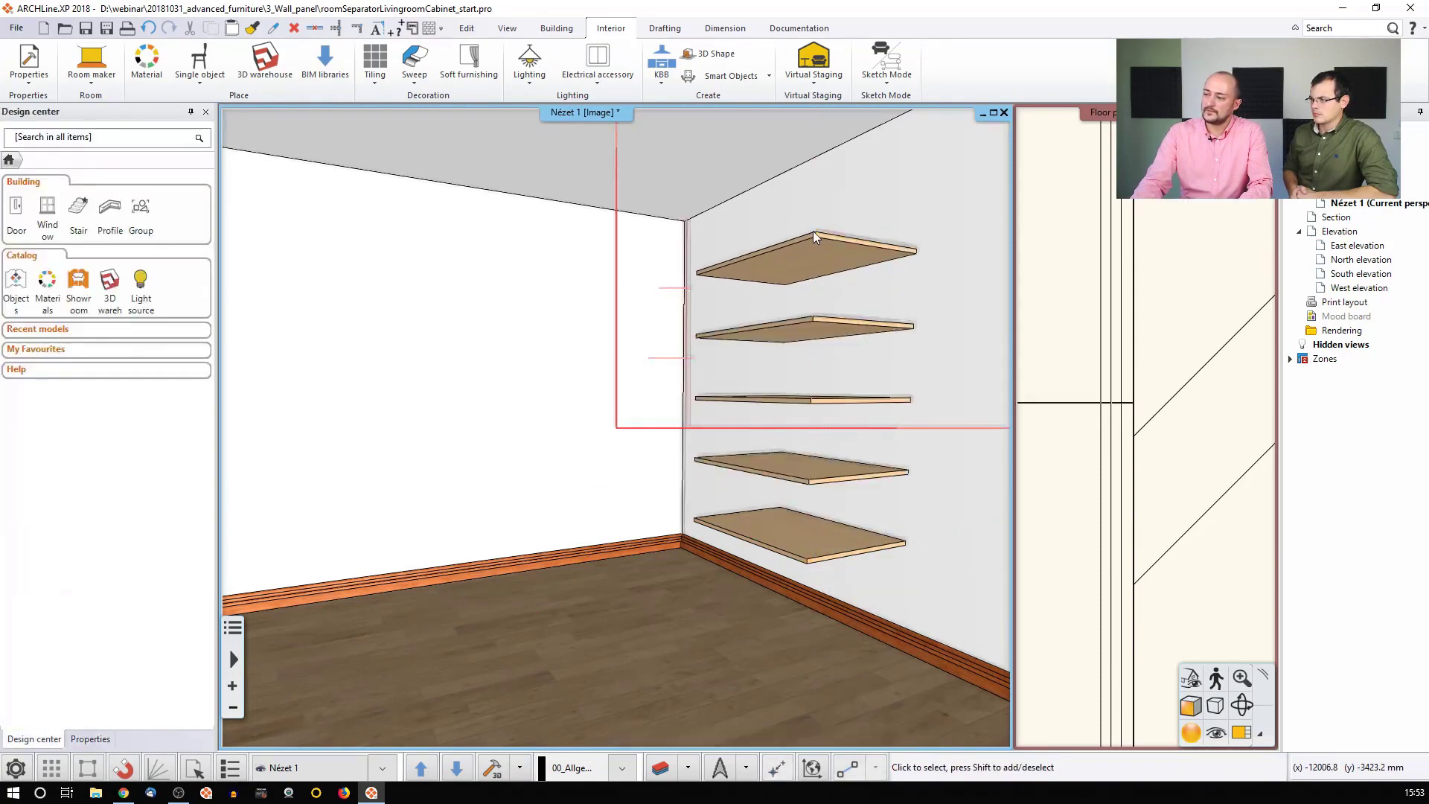
Select all five stacked horizontal panels at the wall and delete them
{"action": "left_click", "coordinate": [811, 539]}
{"action": "left_click", "coordinate": [804, 464], "text": "shift"}
{"action": "left_click", "coordinate": [811, 408], "text": "shift"}
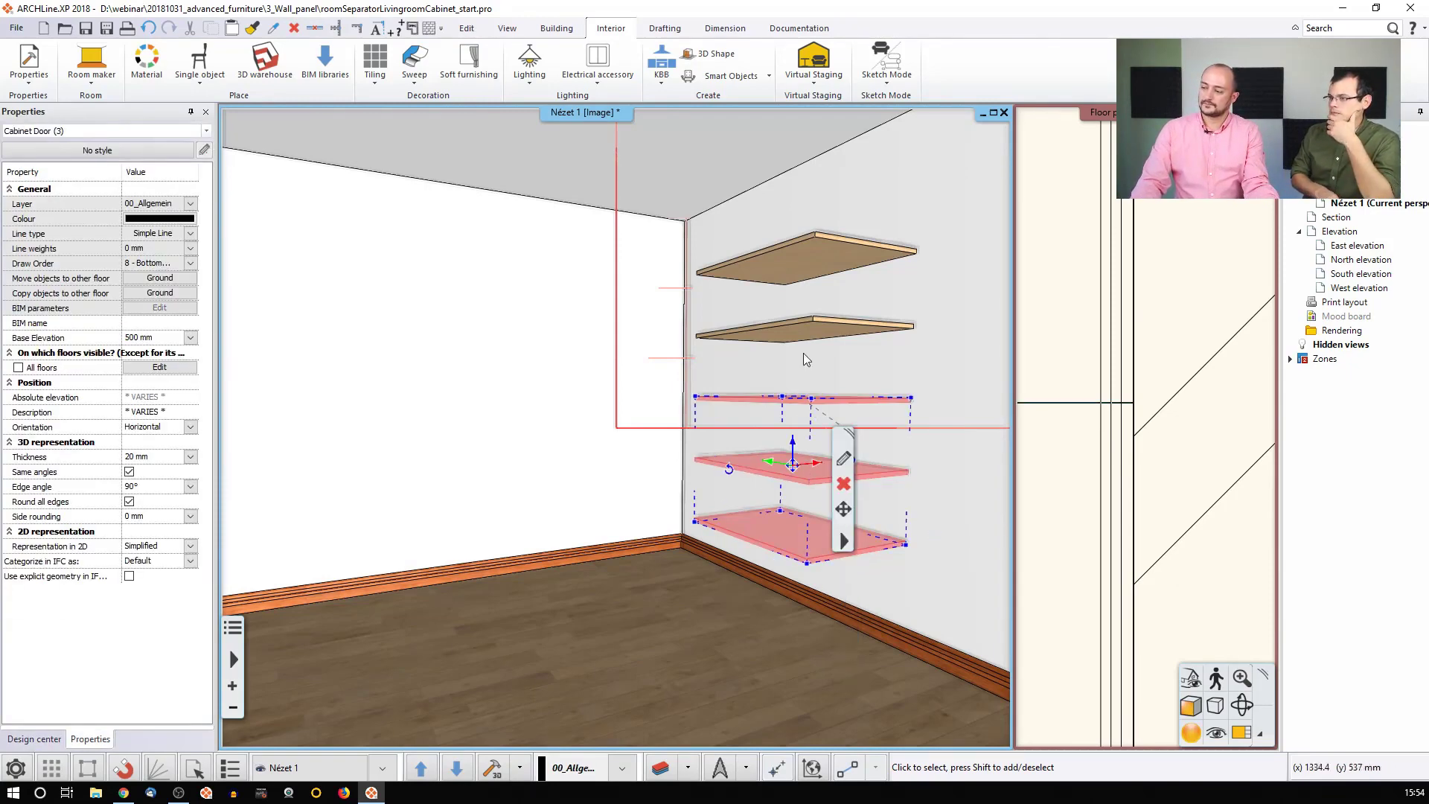
{"action": "left_click", "coordinate": [798, 324]}
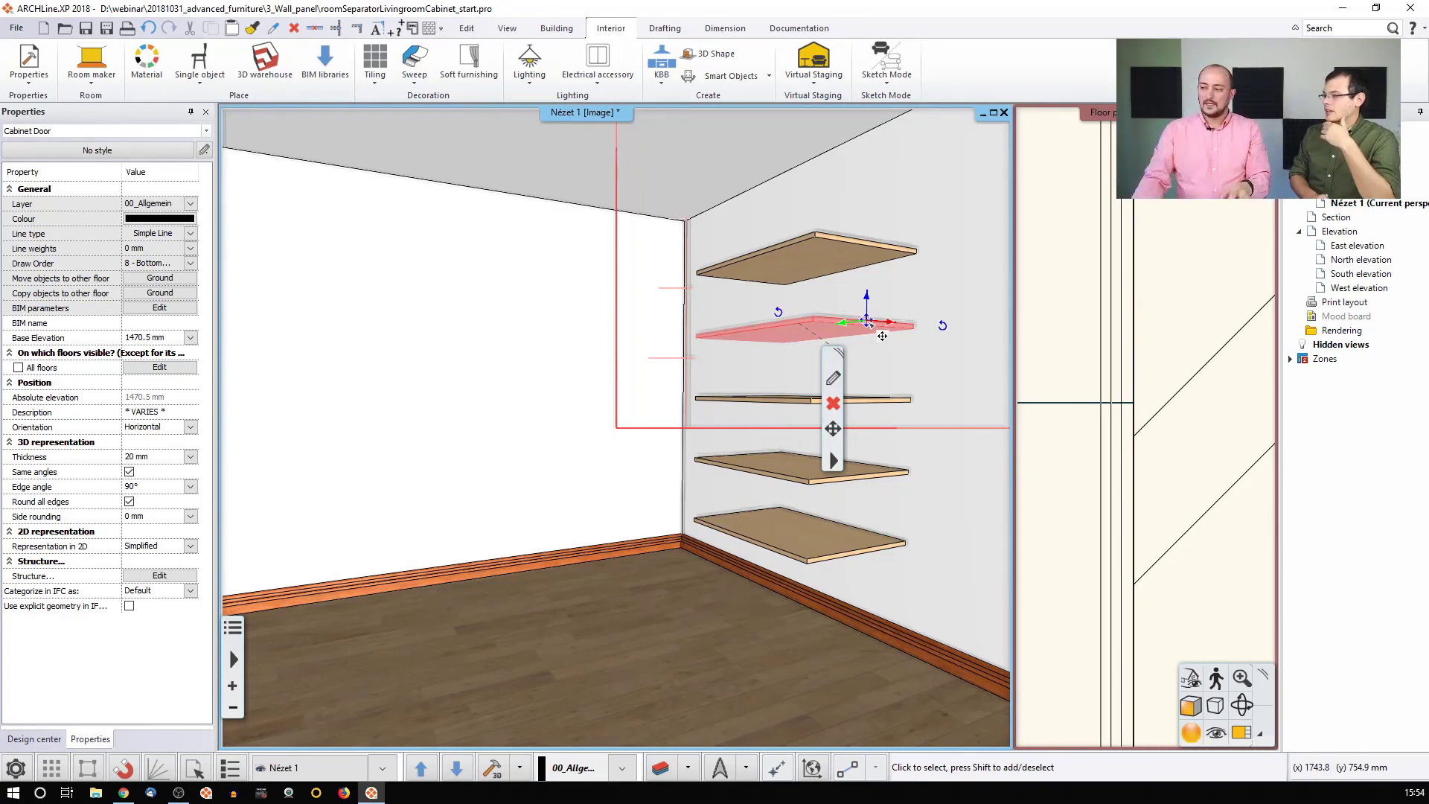
{"action": "left_click", "coordinate": [853, 243], "text": "shift"}
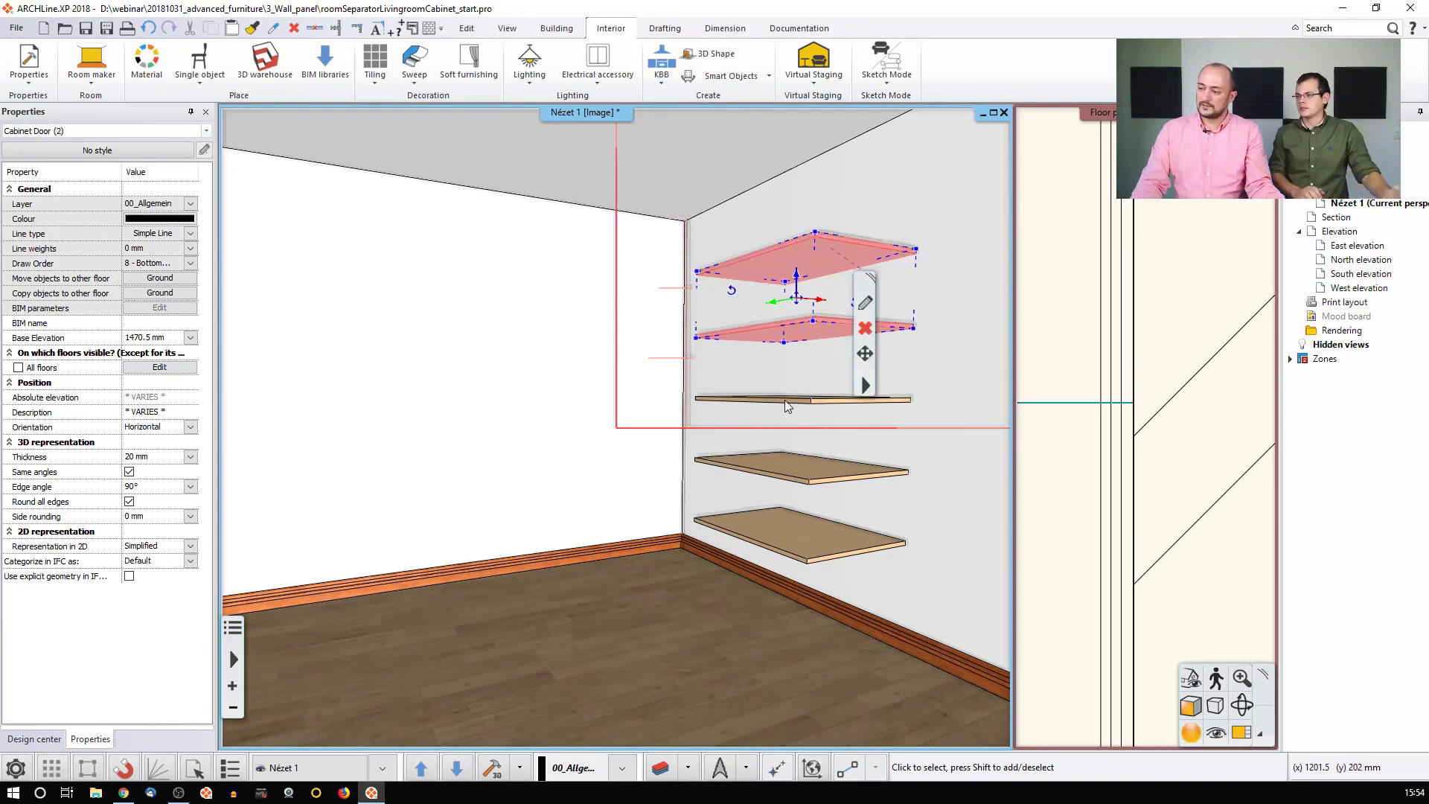
{"action": "left_click", "coordinate": [784, 399], "text": "shift"}
{"action": "left_click", "coordinate": [788, 462], "text": "shift"}
{"action": "left_click", "coordinate": [762, 516], "text": "shift"}
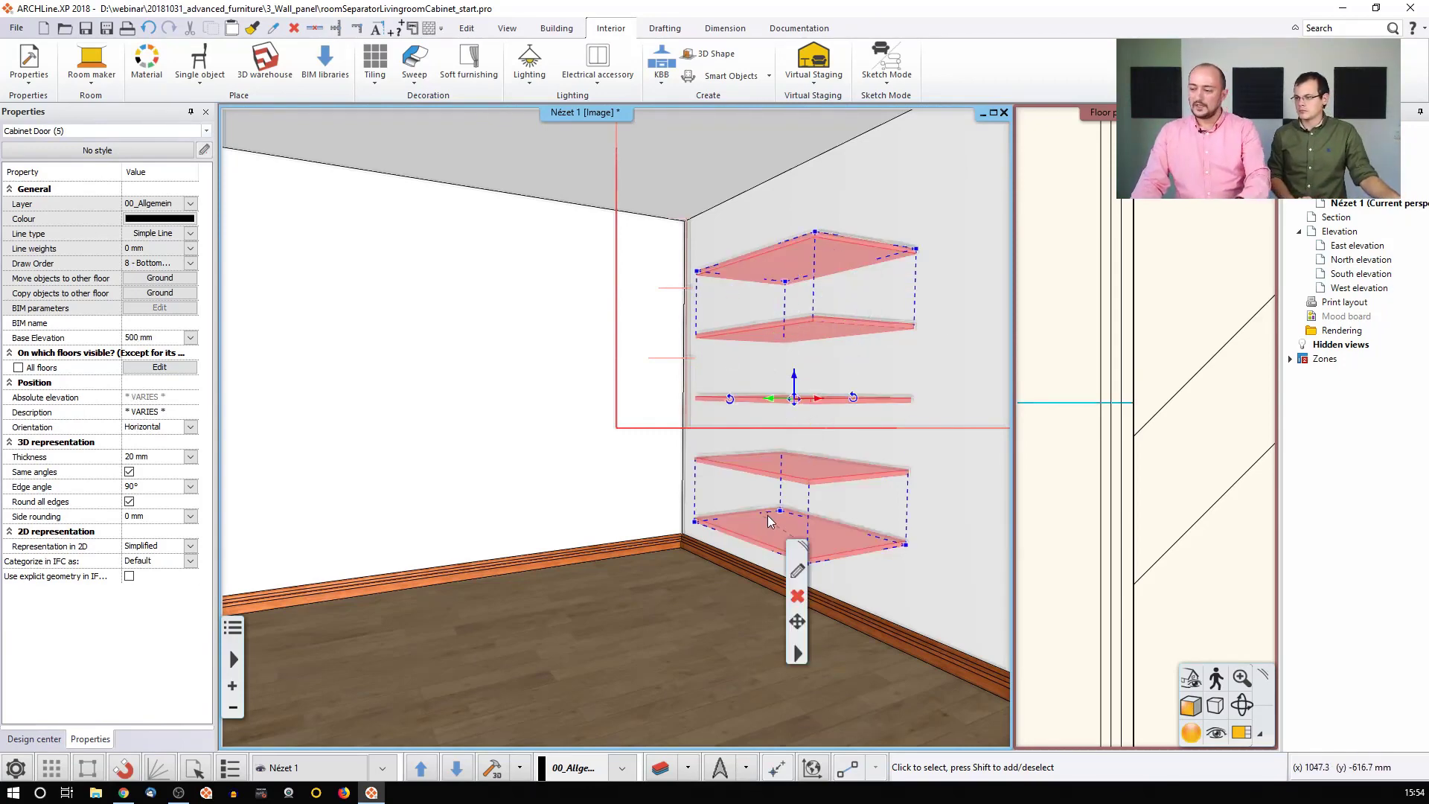
{"action": "key", "text": "Delete"}
Start a new cabinet, and look through its library models and size settings
{"action": "left_click", "coordinate": [658, 79]}
{"action": "left_click", "coordinate": [694, 110]}
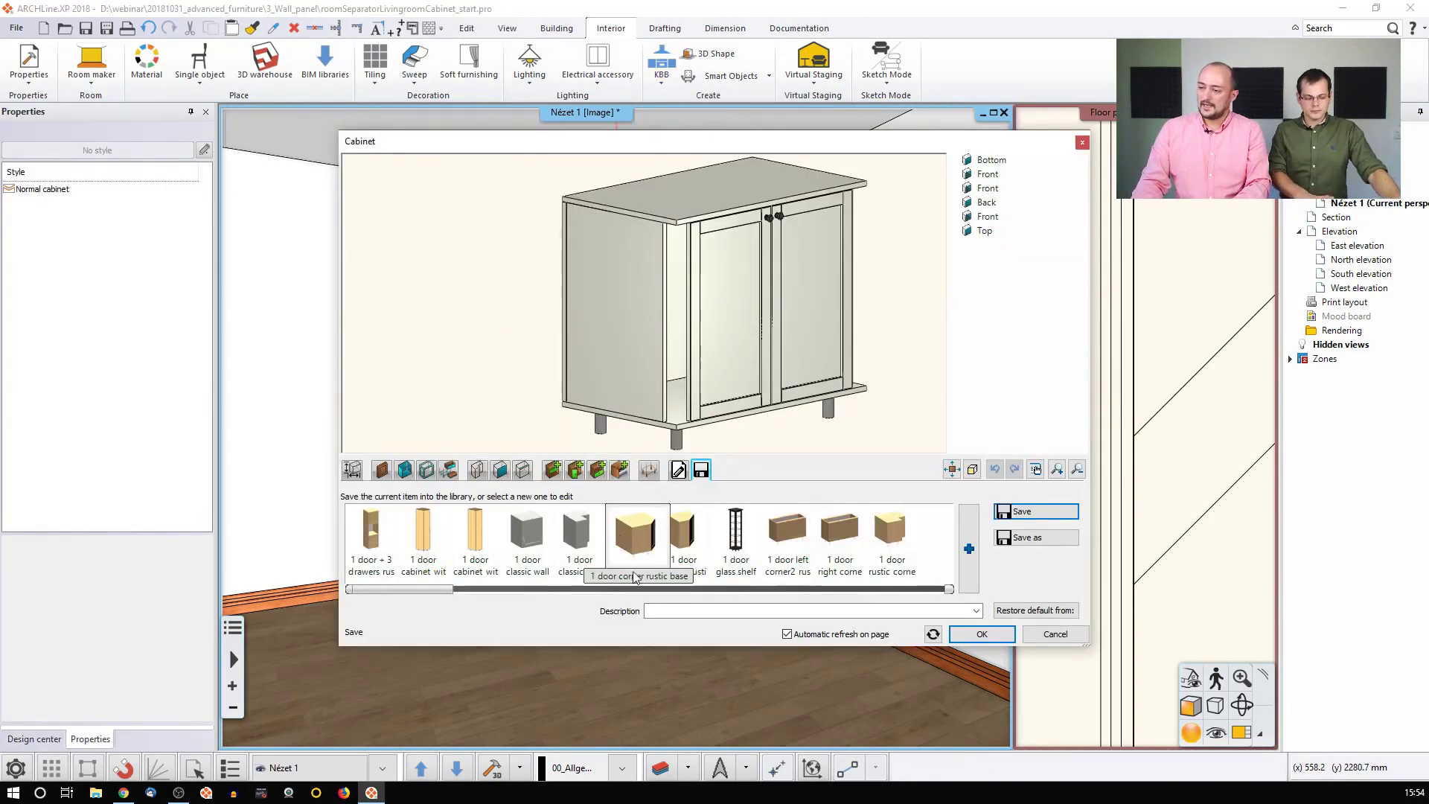
{"action": "left_click", "coordinate": [560, 591]}
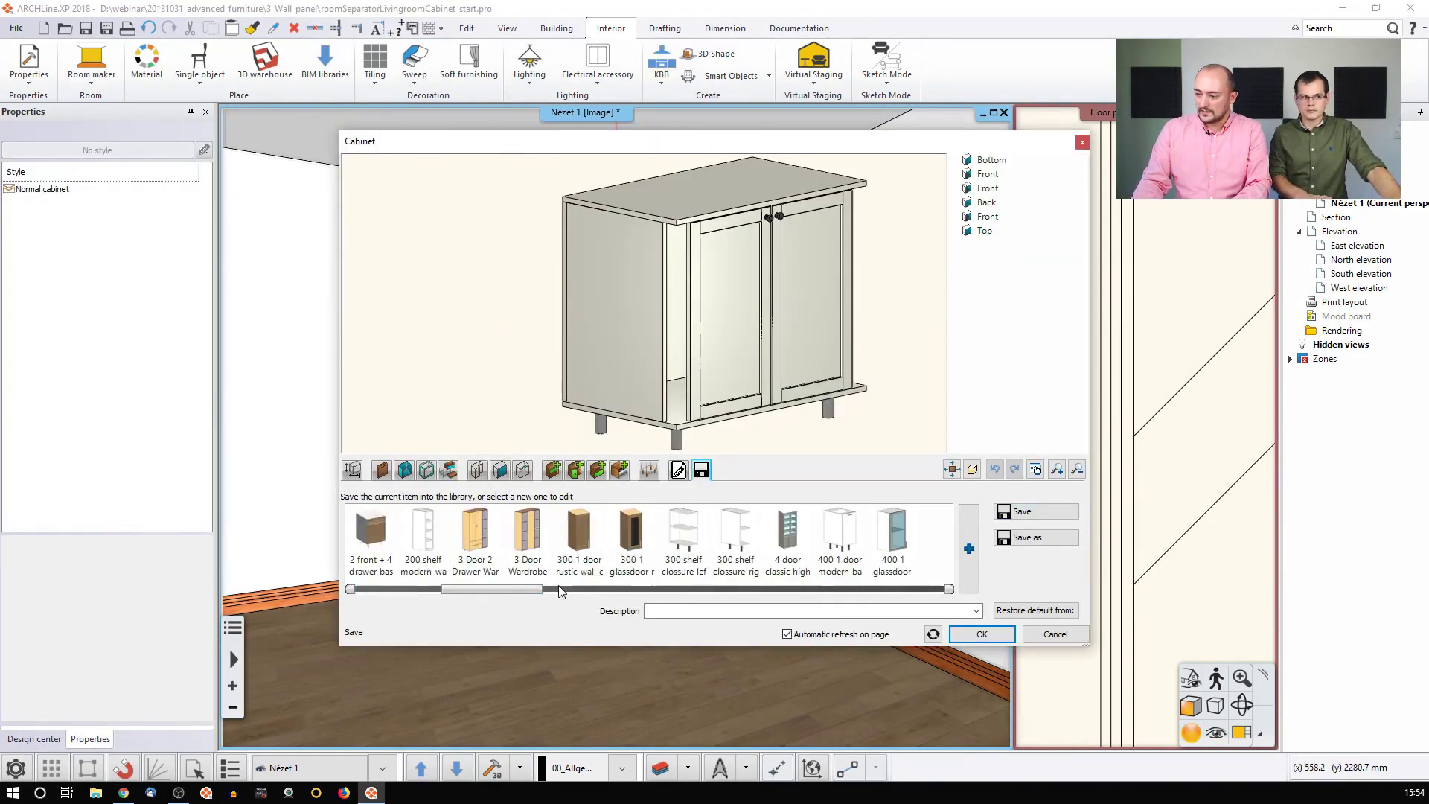
{"action": "left_click", "coordinate": [559, 591]}
{"action": "left_click_drag", "start_coordinate": [560, 591], "coordinate": [462, 585]}
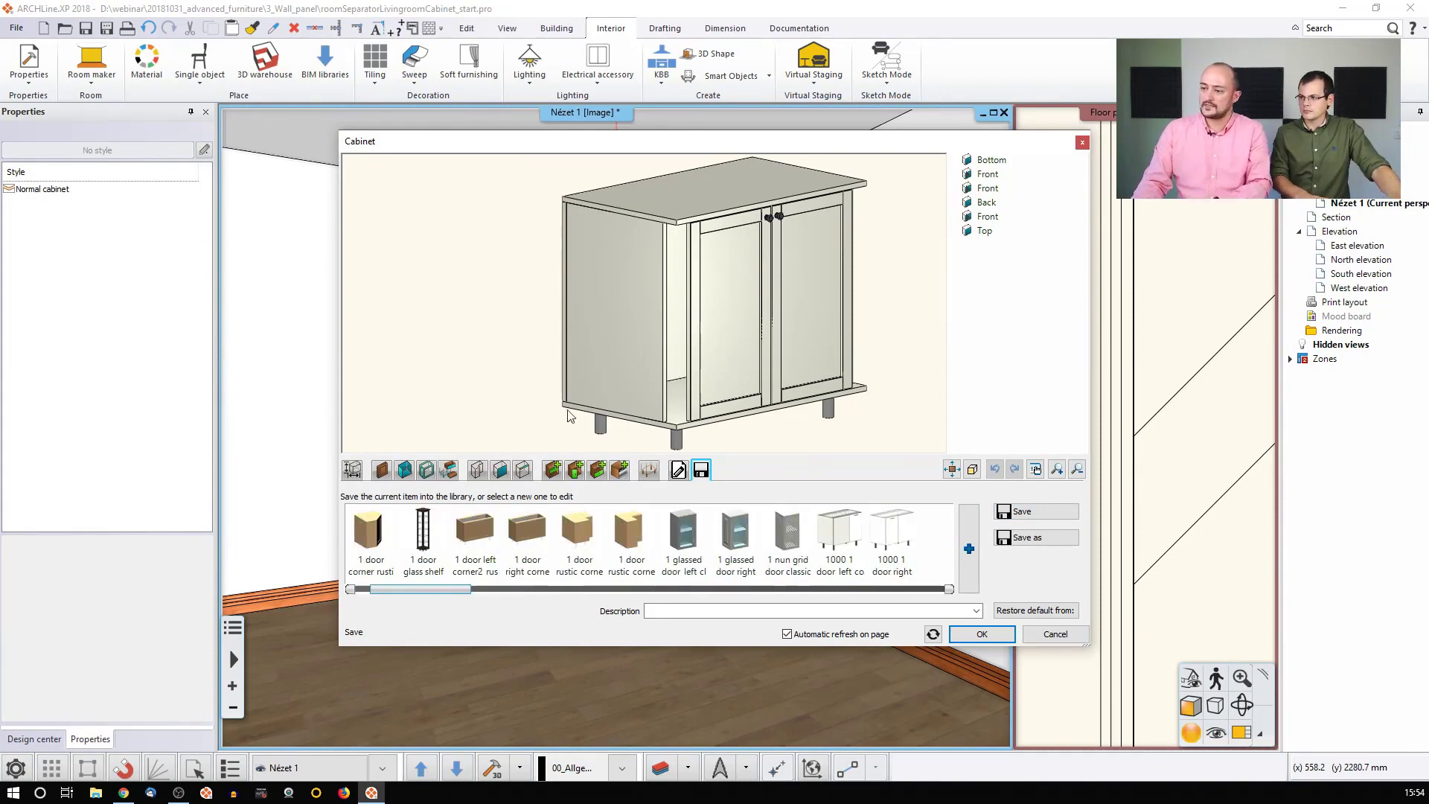
{"action": "left_click", "coordinate": [353, 469]}
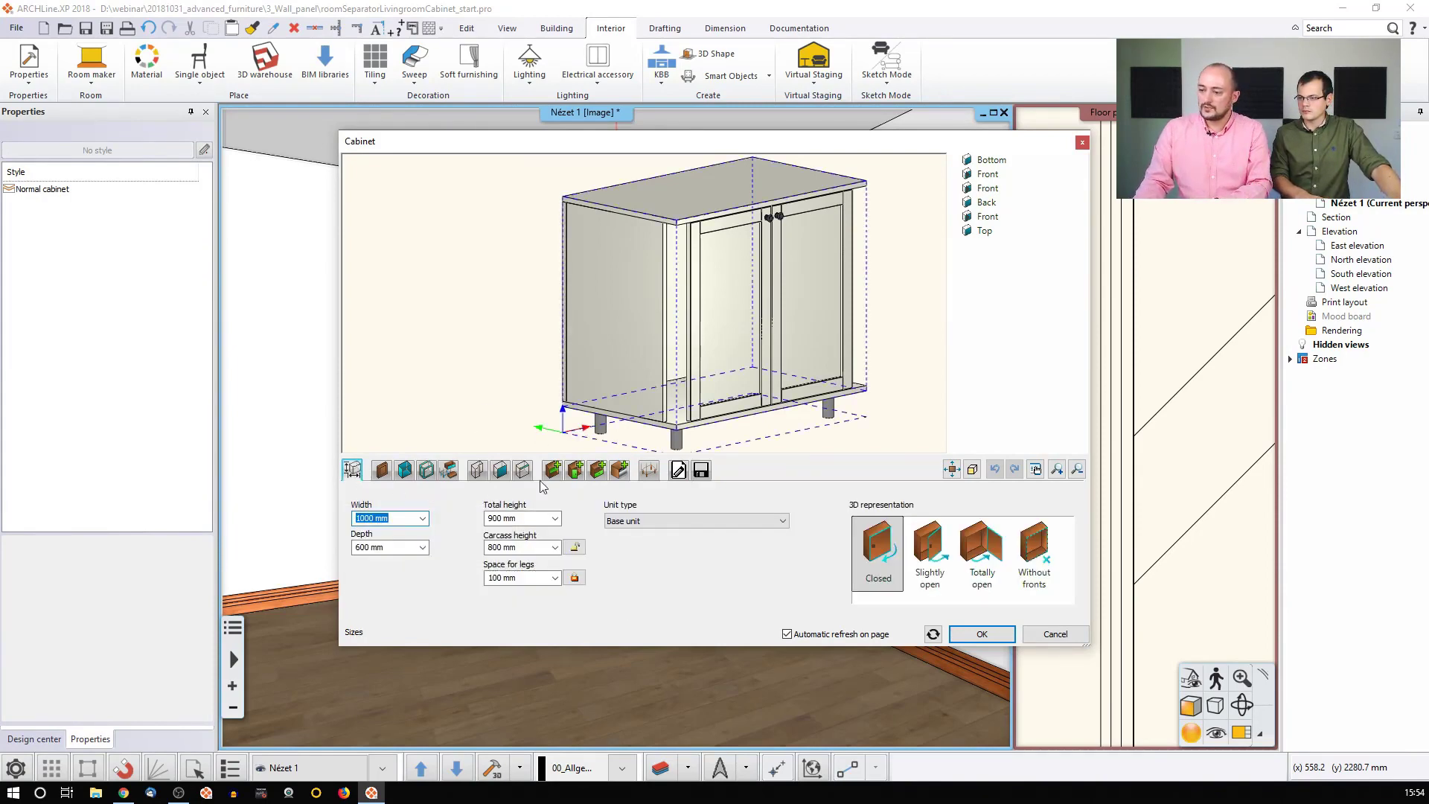
Remove the traditional double door from the front of the cabinet
{"action": "left_click", "coordinate": [576, 474]}
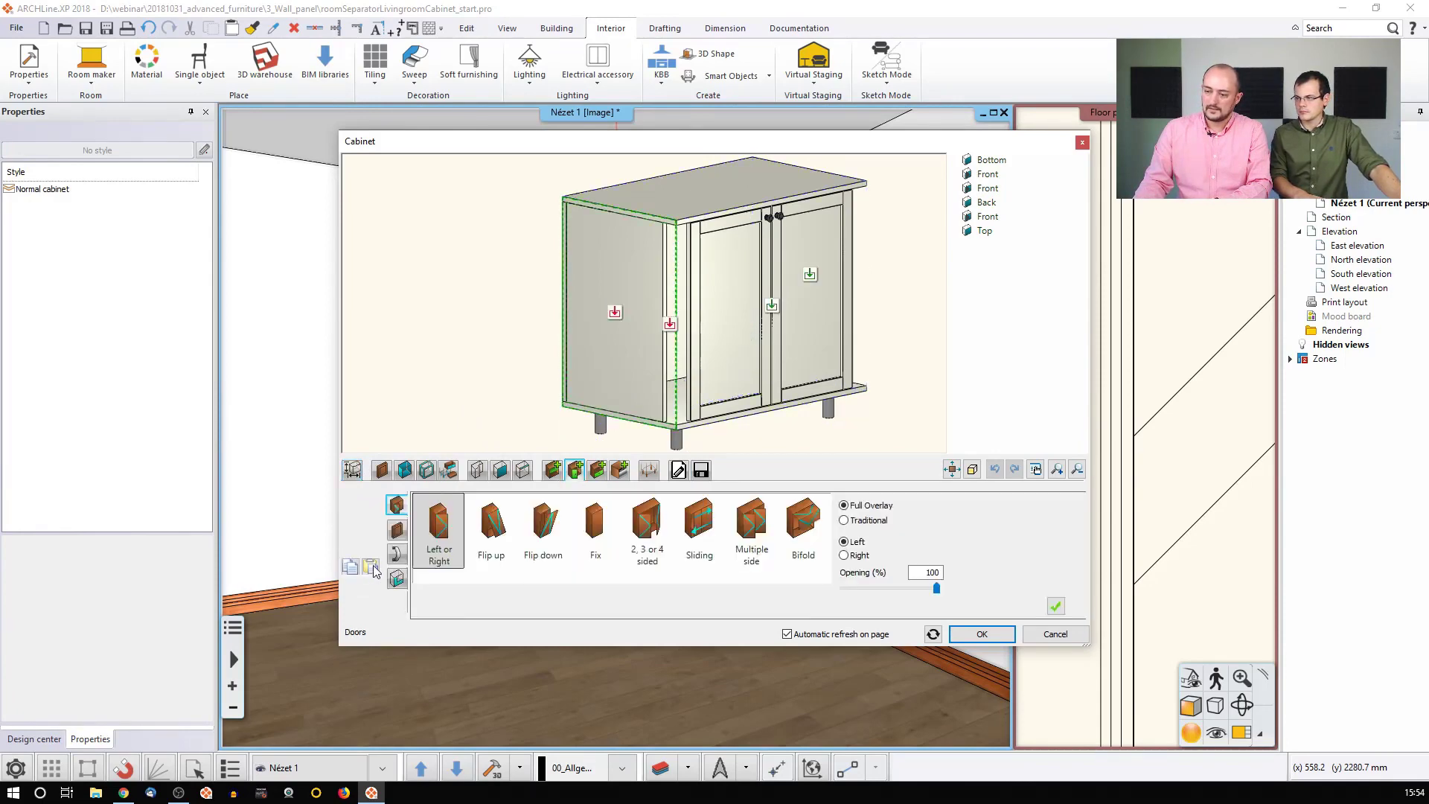
{"action": "left_click", "coordinate": [772, 309]}
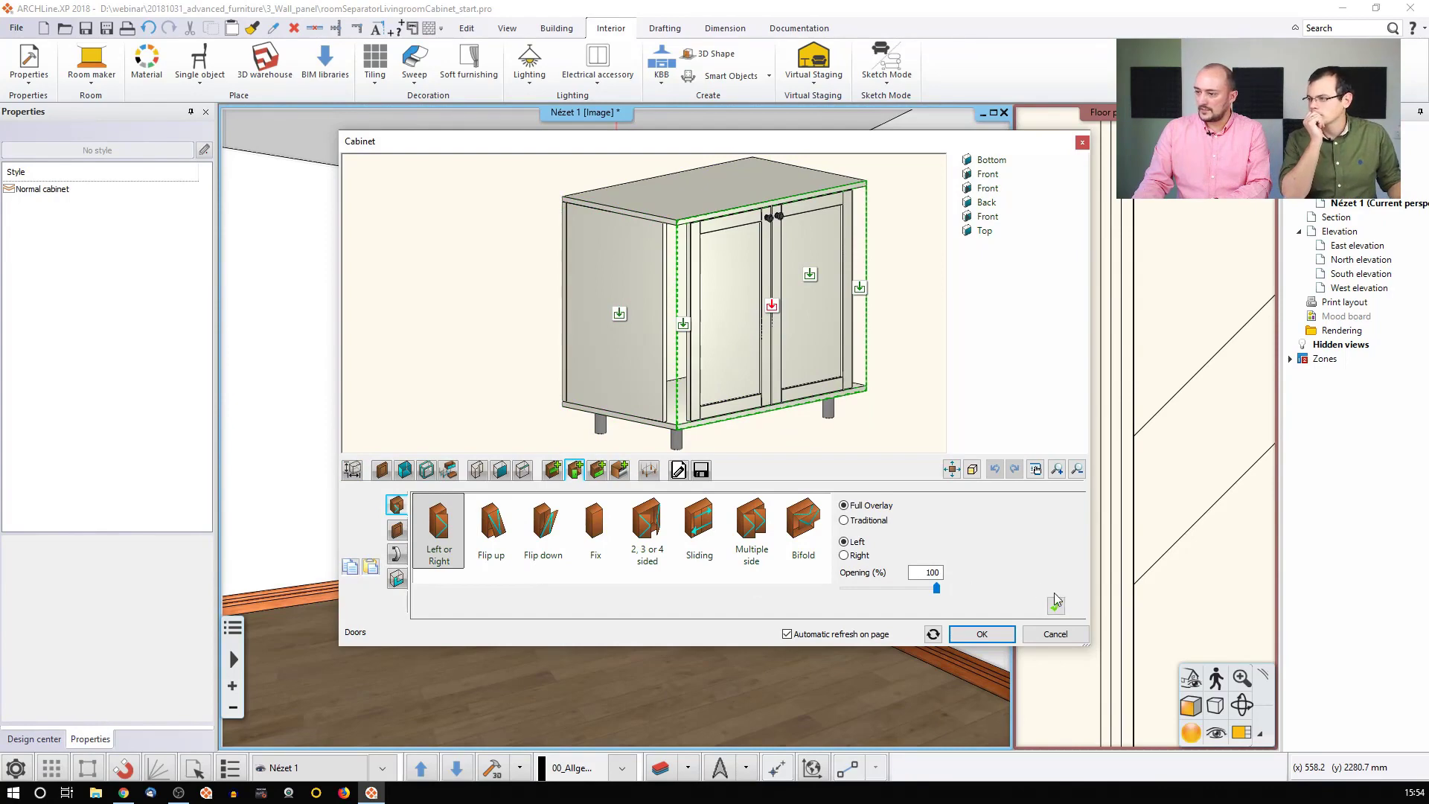
{"action": "left_click", "coordinate": [771, 309]}
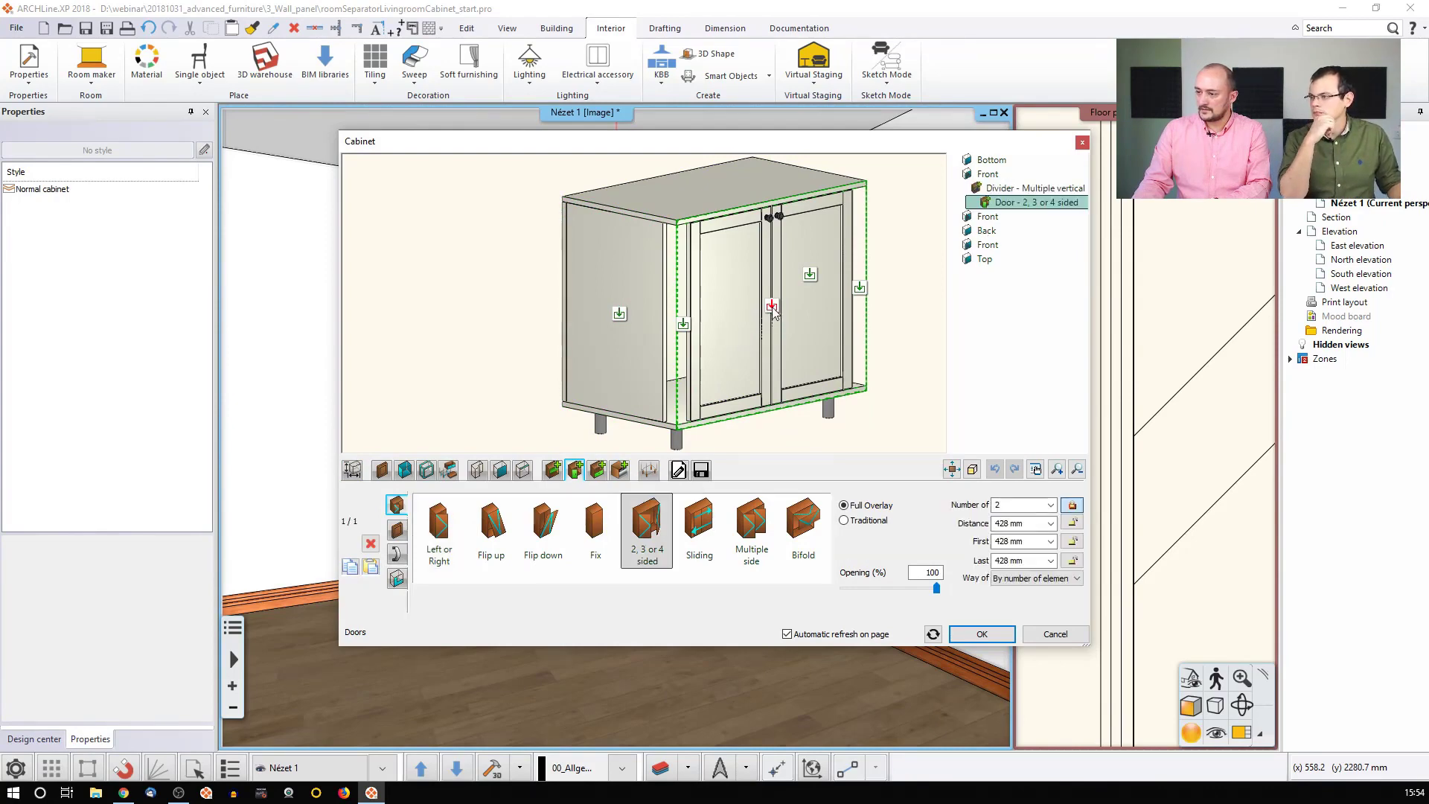
{"action": "left_click", "coordinate": [371, 543]}
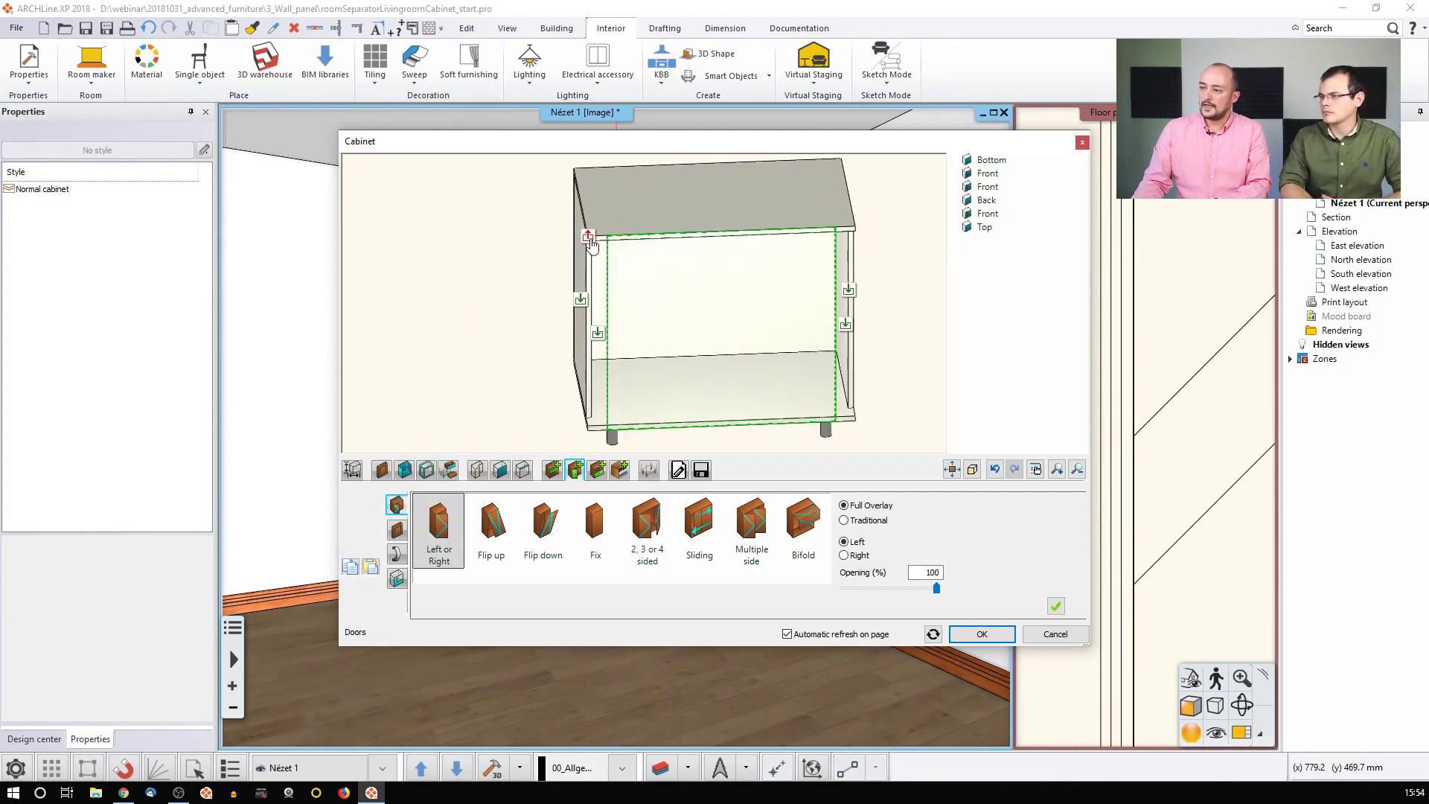
Remove the multiple vertical divider from the cabinet's front opening
{"action": "left_click", "coordinate": [588, 237]}
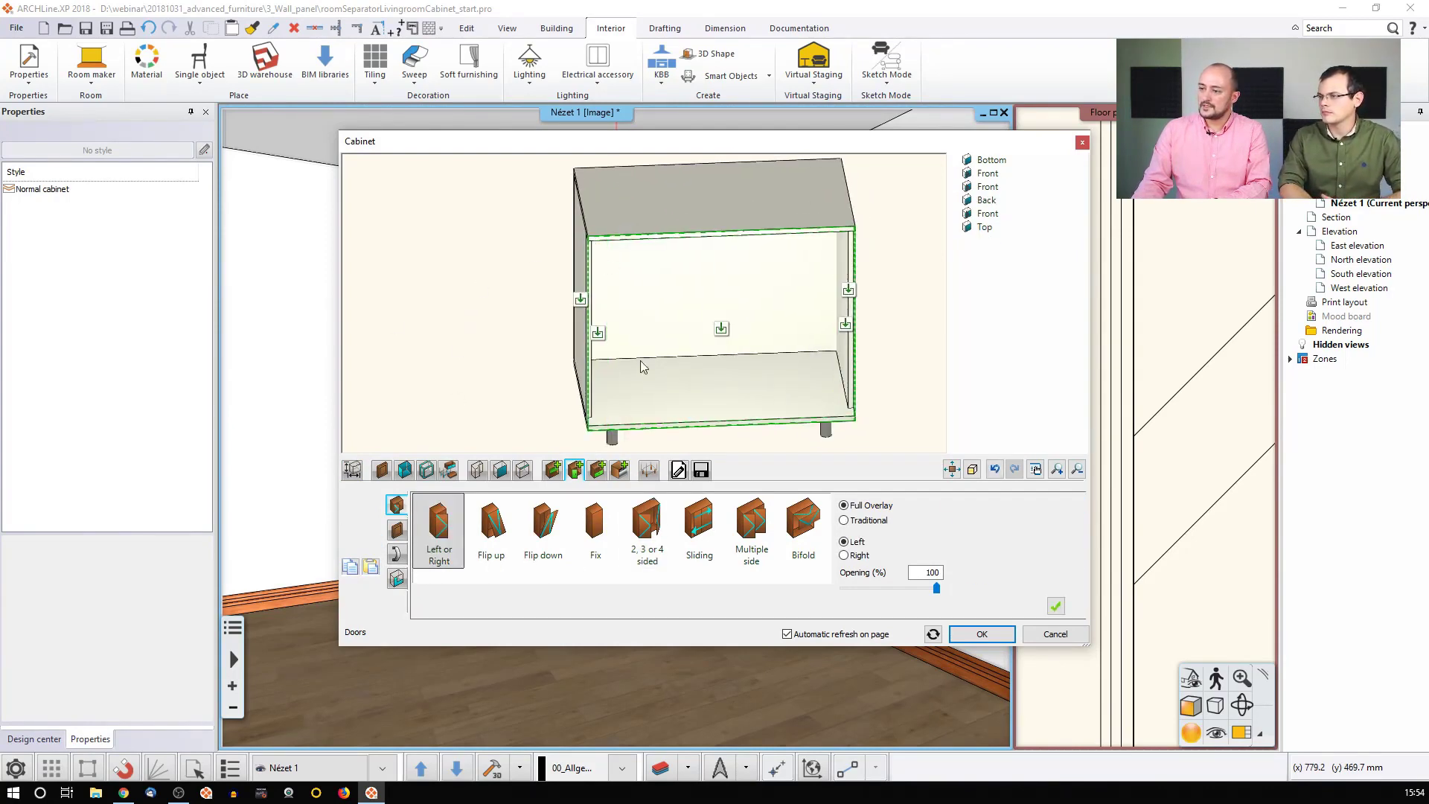
{"action": "left_click", "coordinate": [559, 472]}
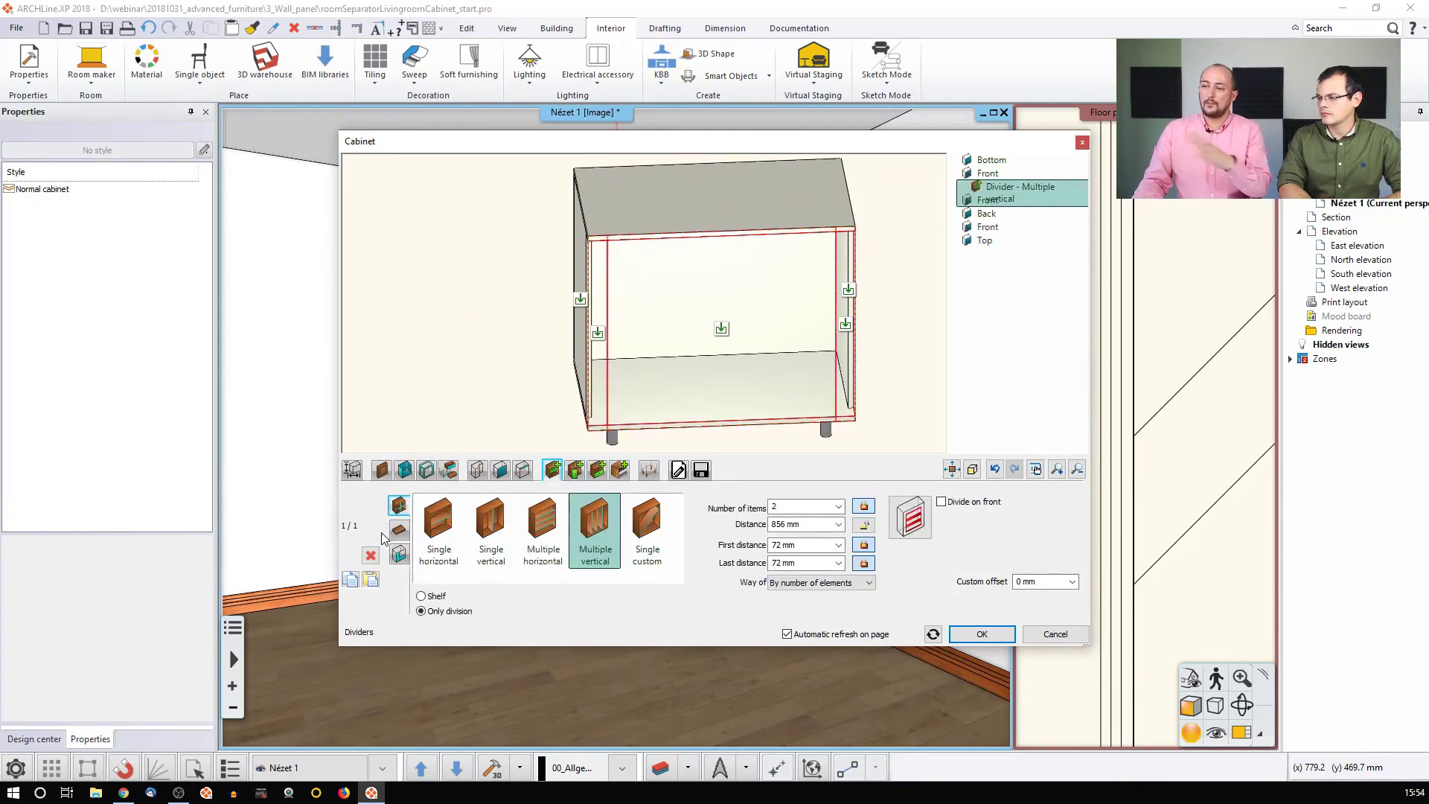
{"action": "left_click", "coordinate": [371, 556]}
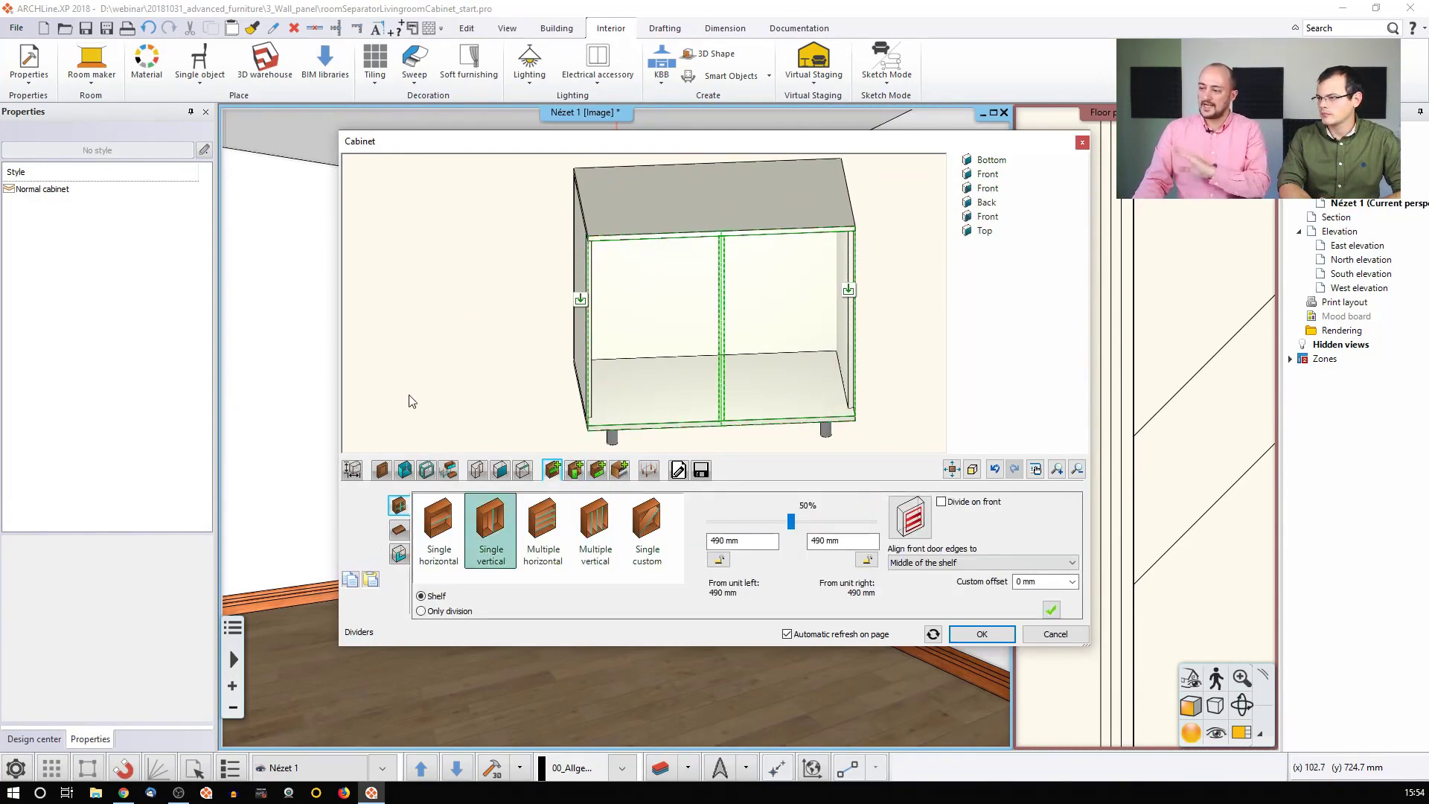
Remove the single vertical dividers, together with their fixed doors, from both ends of the cabinet
{"action": "left_click_drag", "start_coordinate": [464, 295], "coordinate": [617, 337]}
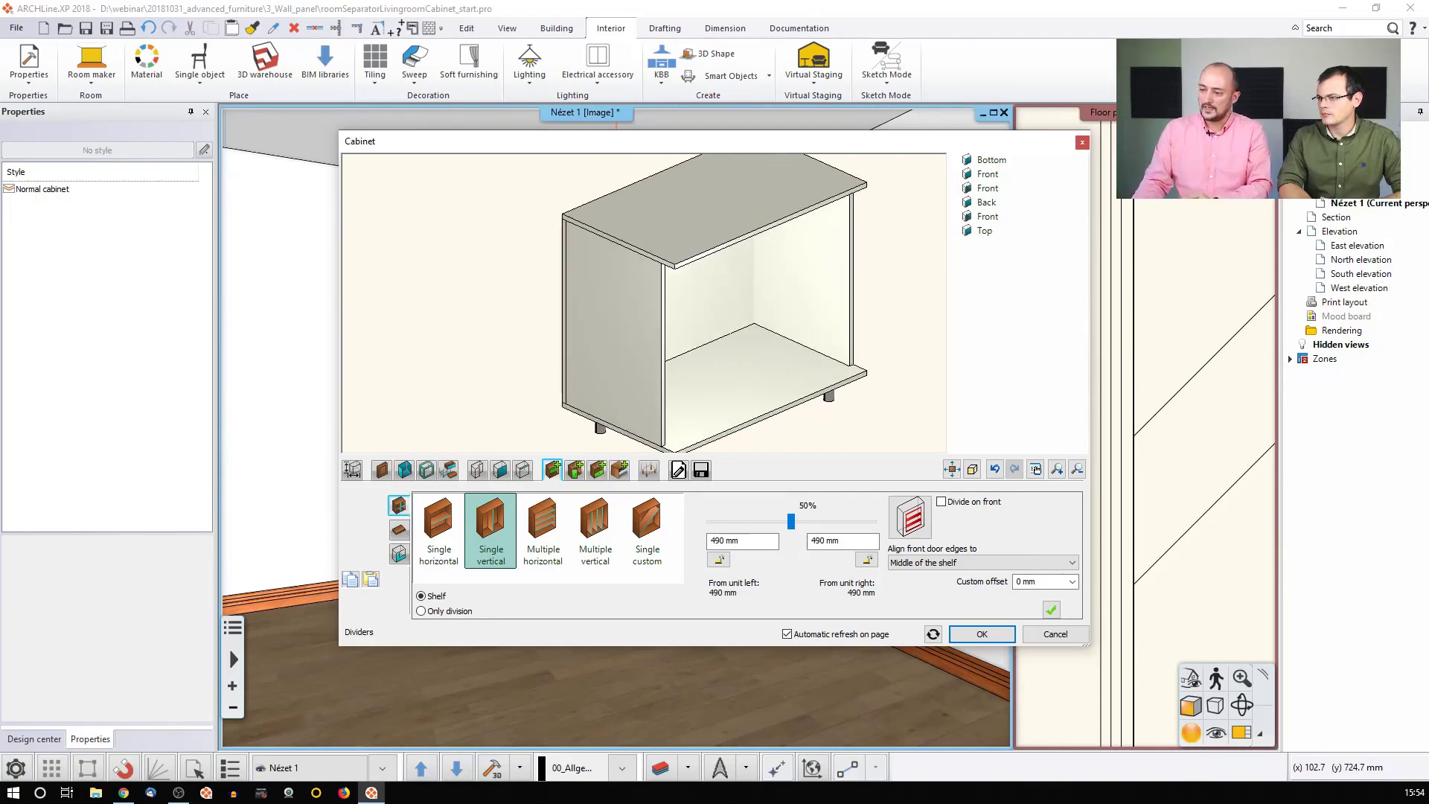
{"action": "left_click", "coordinate": [621, 337]}
{"action": "left_click", "coordinate": [371, 555]}
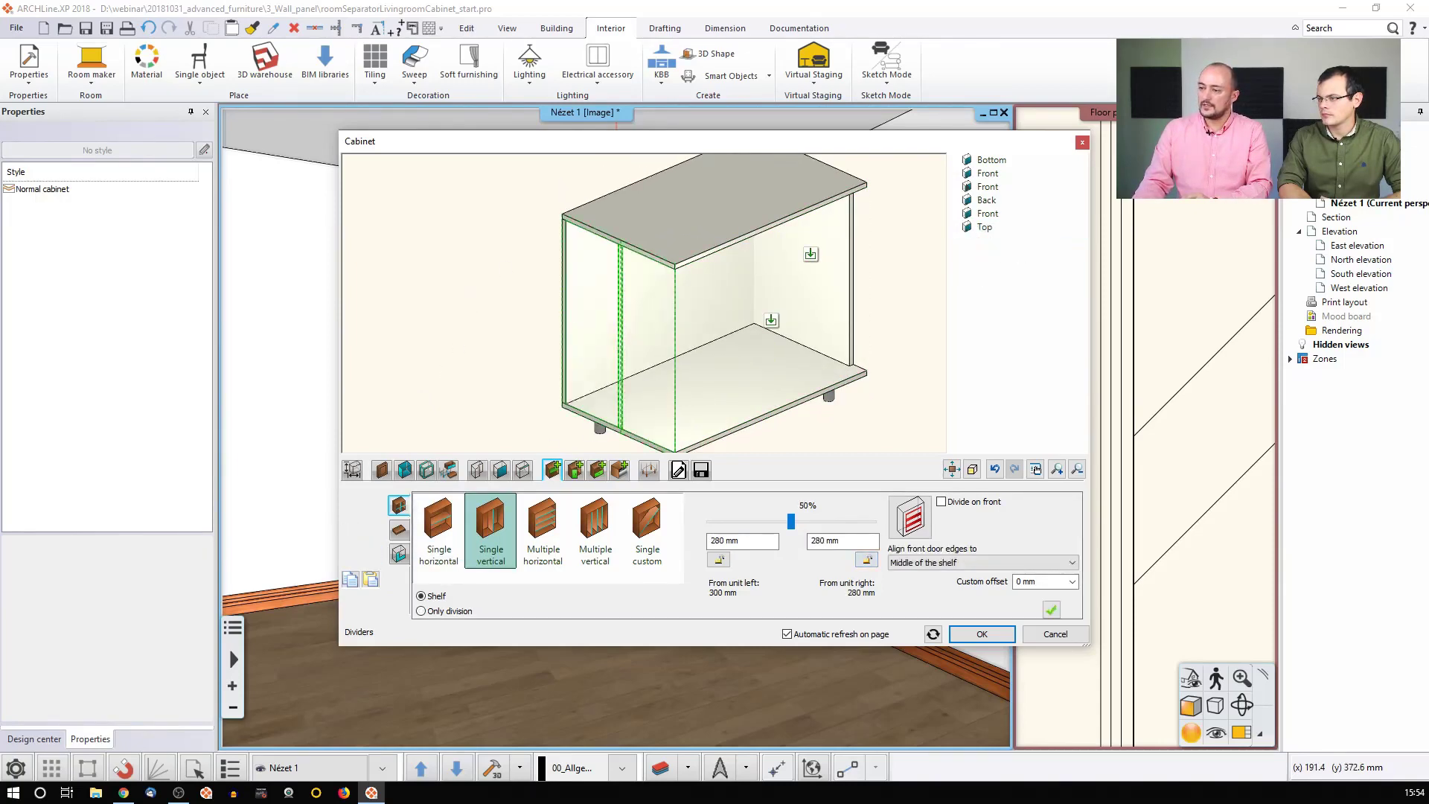
{"action": "left_click_drag", "start_coordinate": [521, 287], "coordinate": [371, 269]}
{"action": "left_click", "coordinate": [846, 312]}
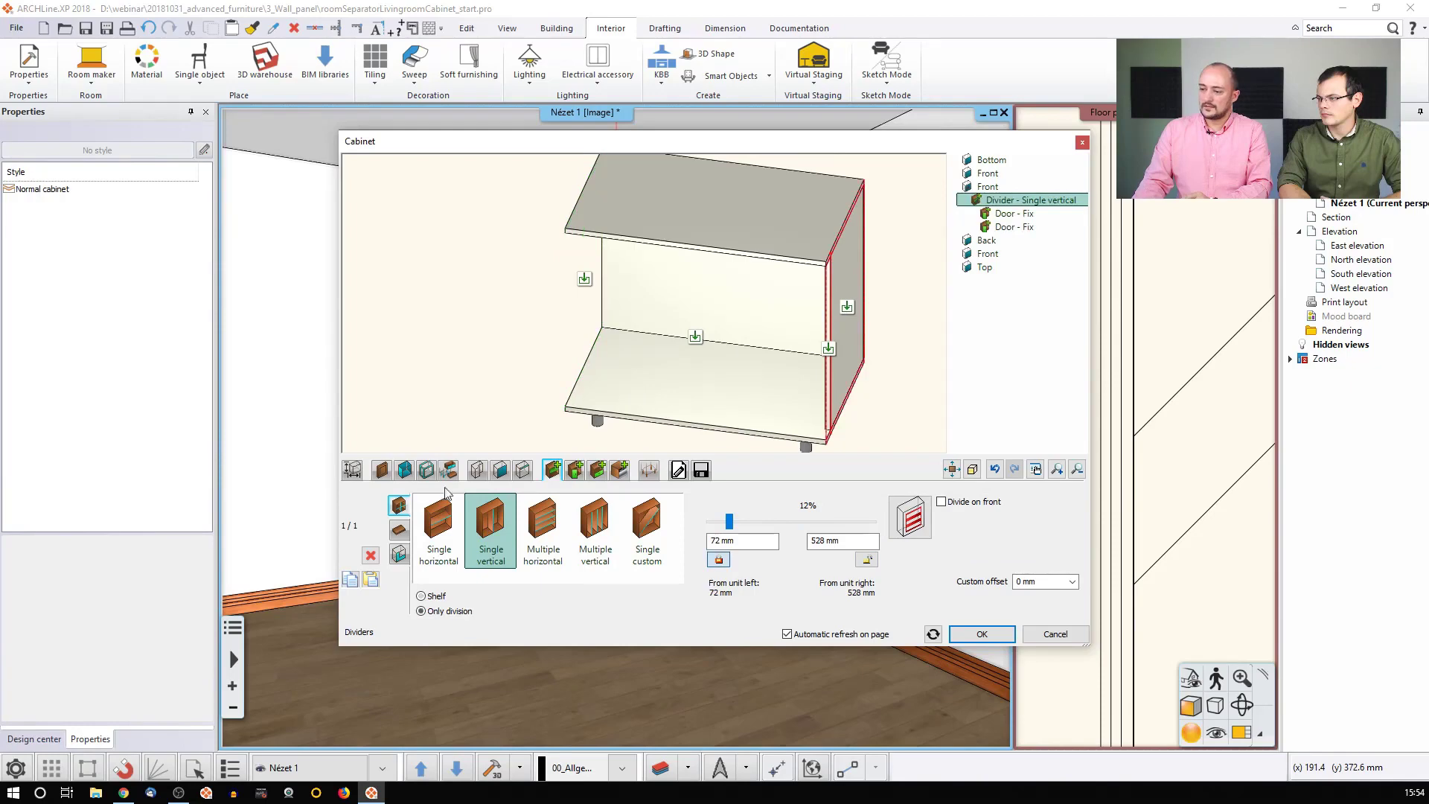
{"action": "left_click", "coordinate": [372, 558]}
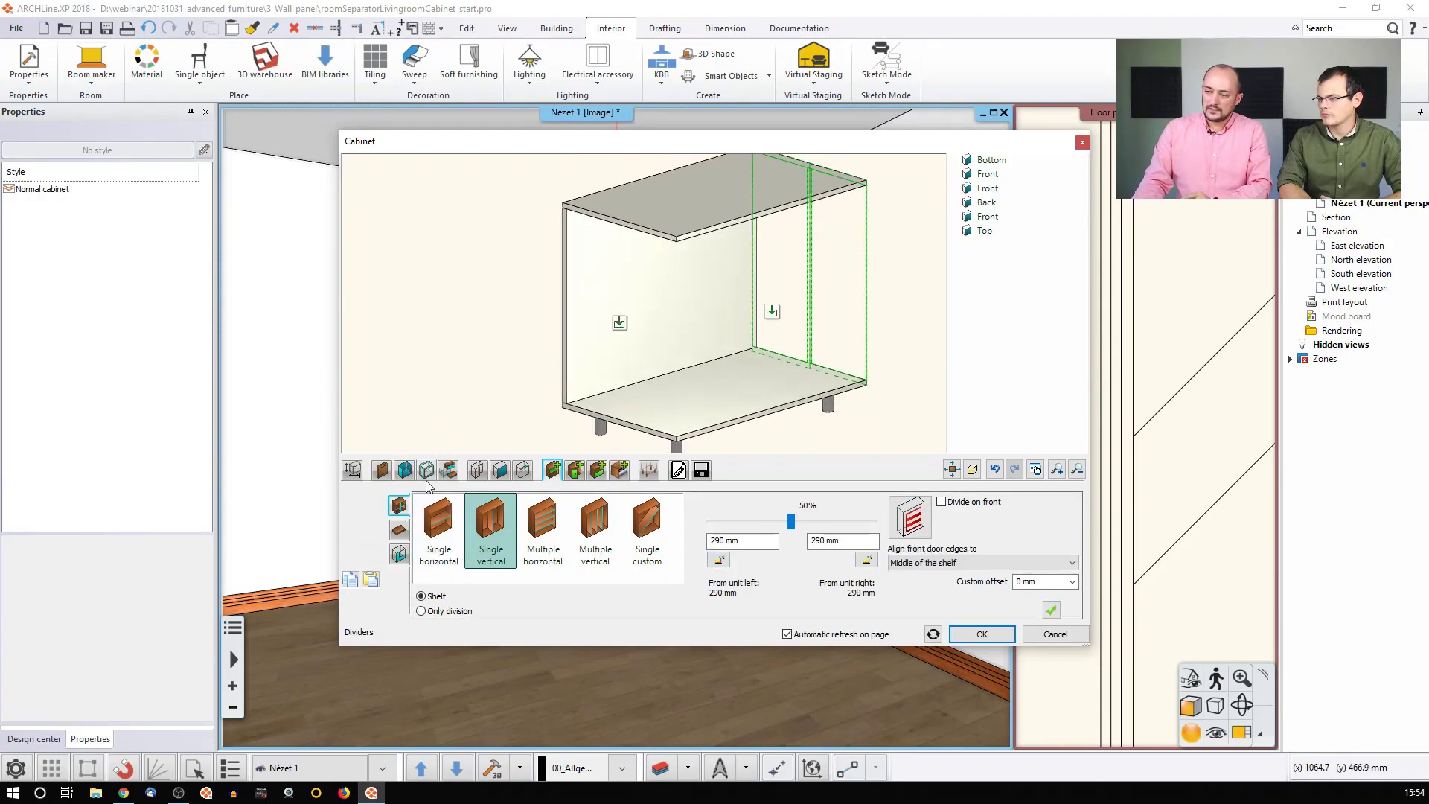
Set the cabinet's space for legs to 0 mm
{"action": "left_click", "coordinate": [352, 470]}
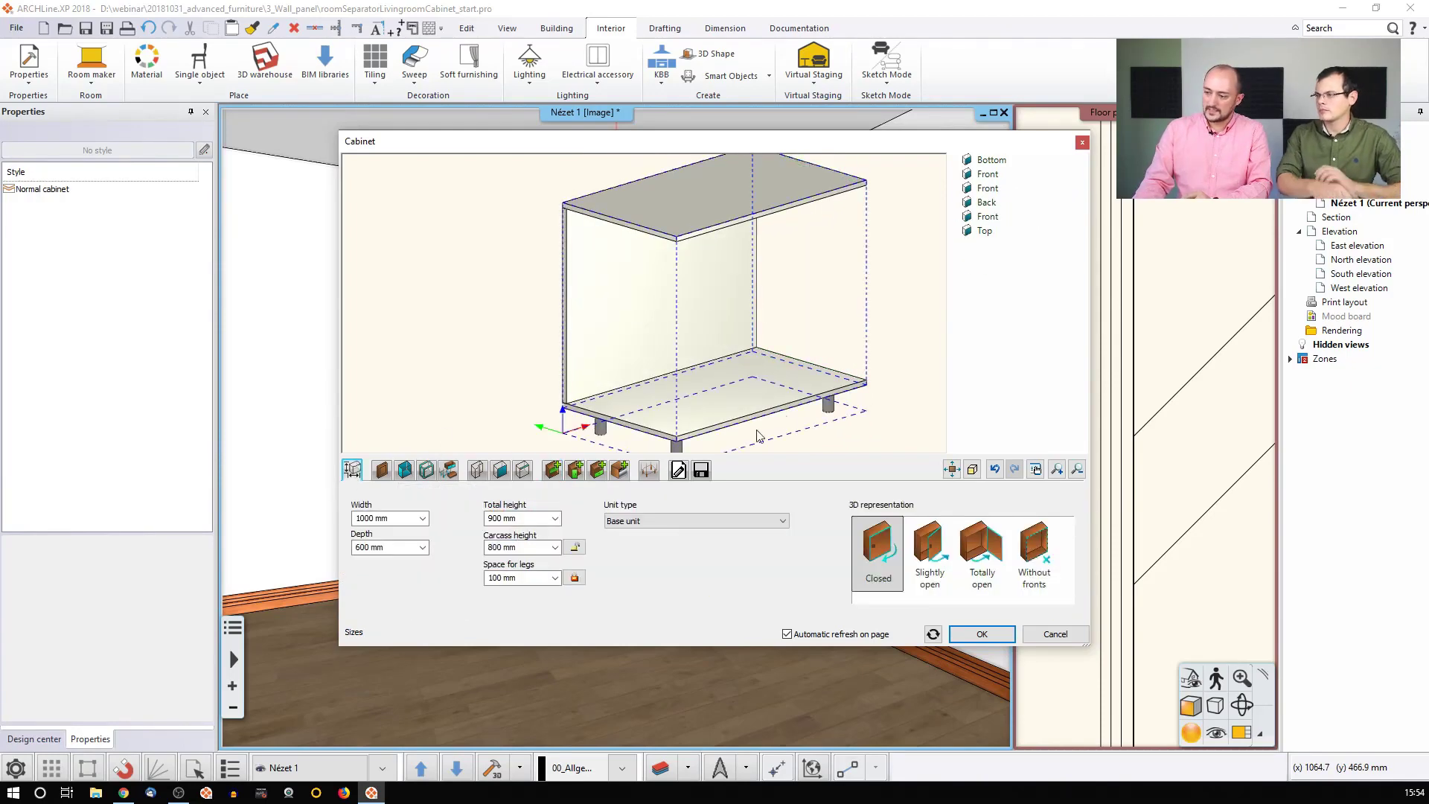
{"action": "left_click", "coordinate": [509, 579]}
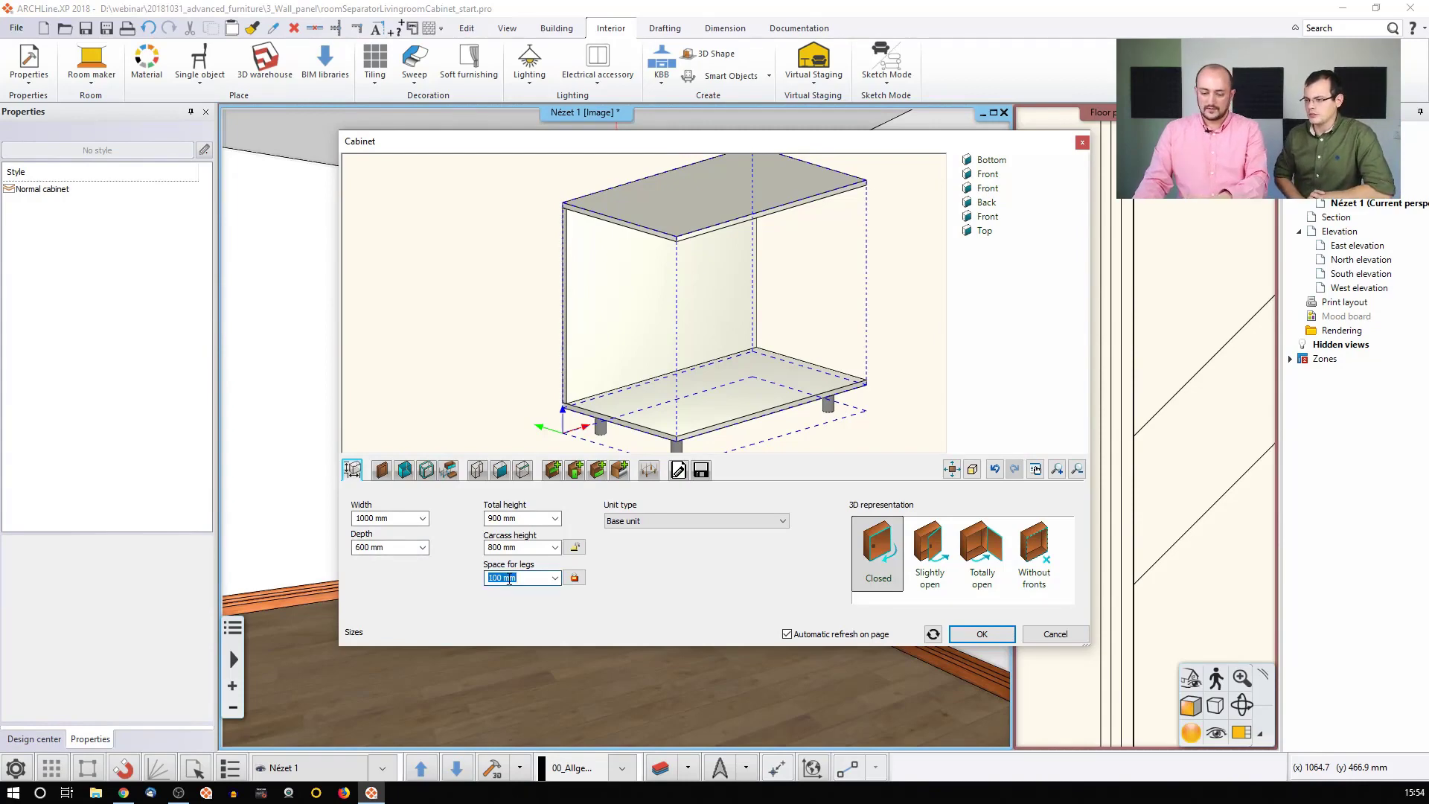
{"action": "type", "text": "0"}
{"action": "key", "text": "Return"}
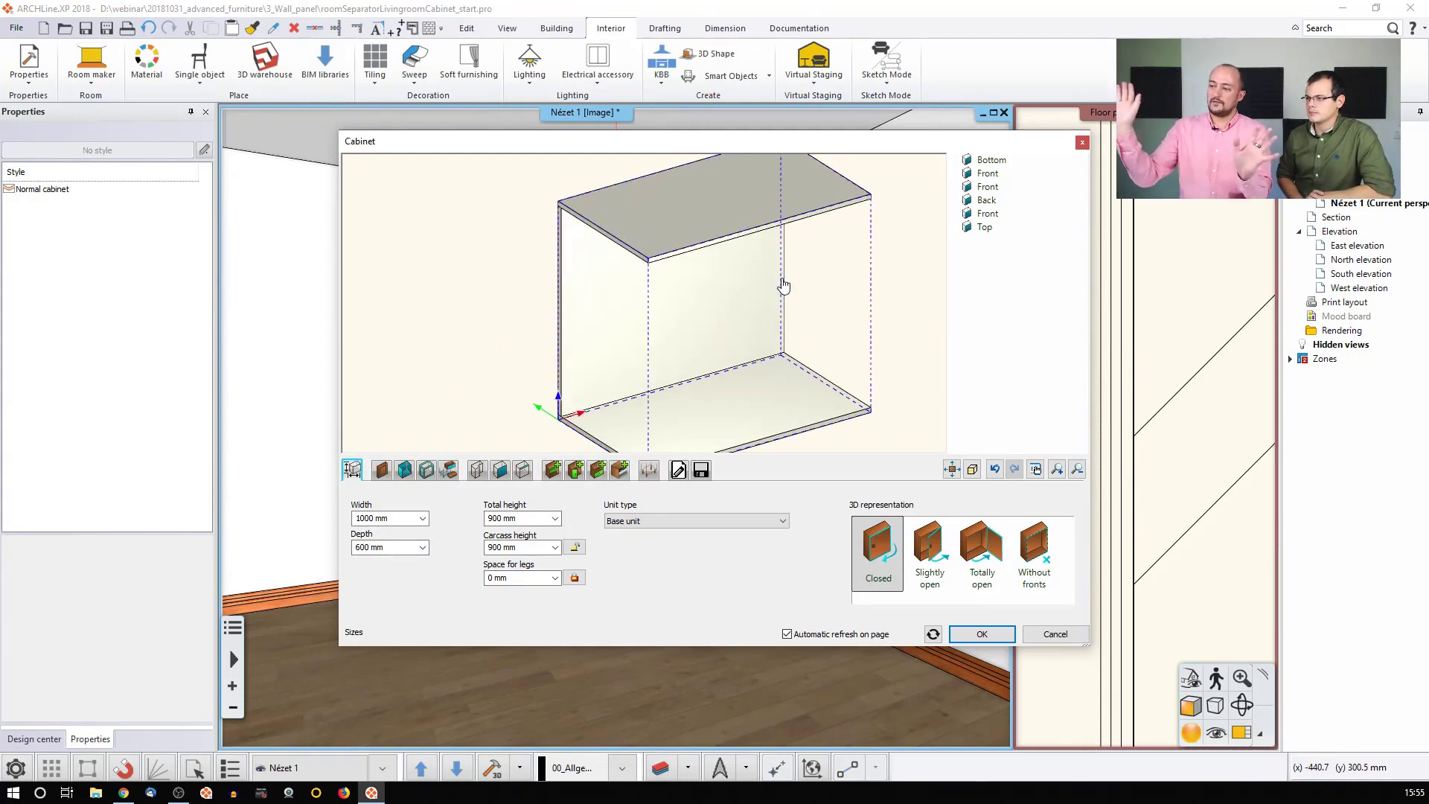
Hide the custom side panel on the back of the cabinet
{"action": "left_click", "coordinate": [501, 470]}
{"action": "left_click", "coordinate": [370, 502]}
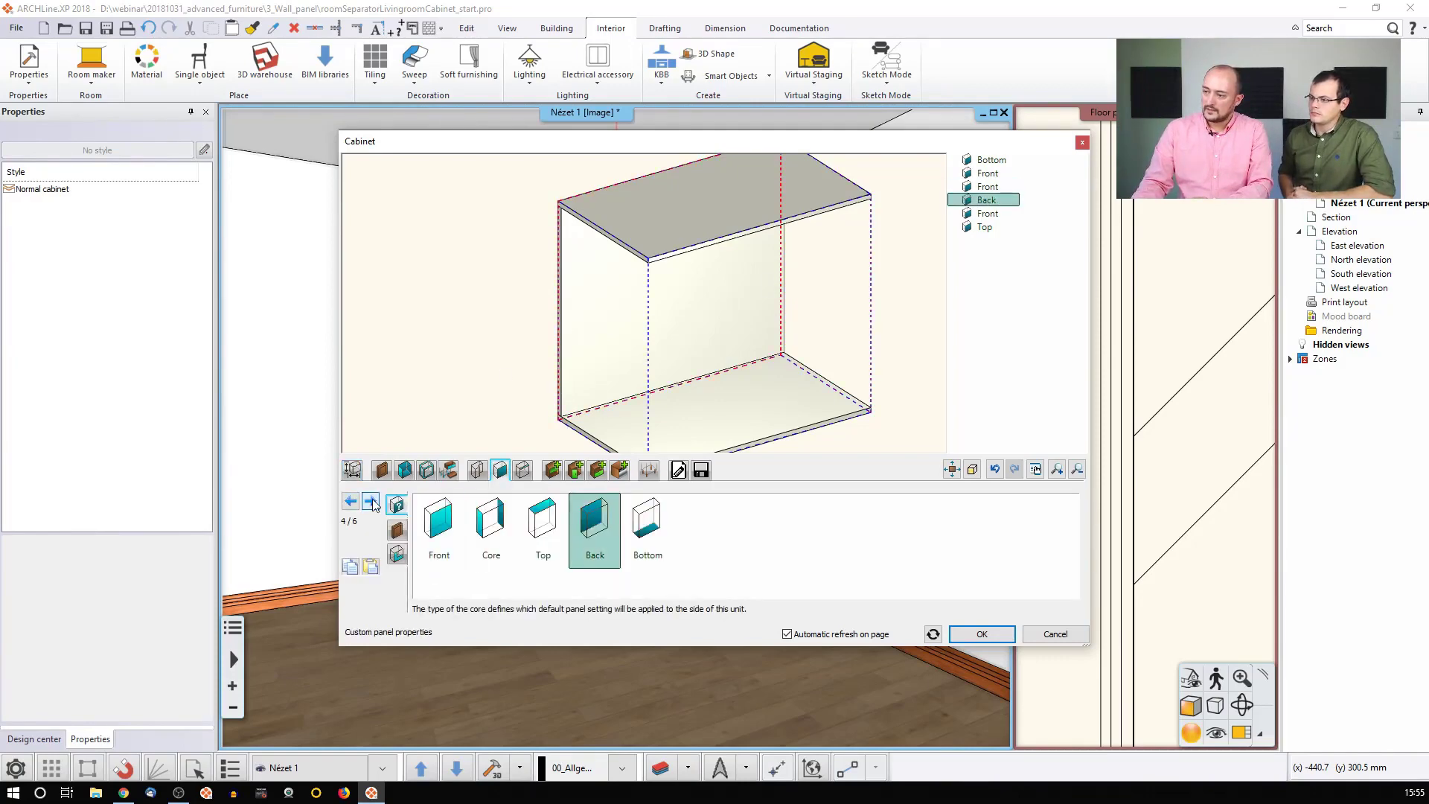
{"action": "left_click", "coordinate": [397, 530]}
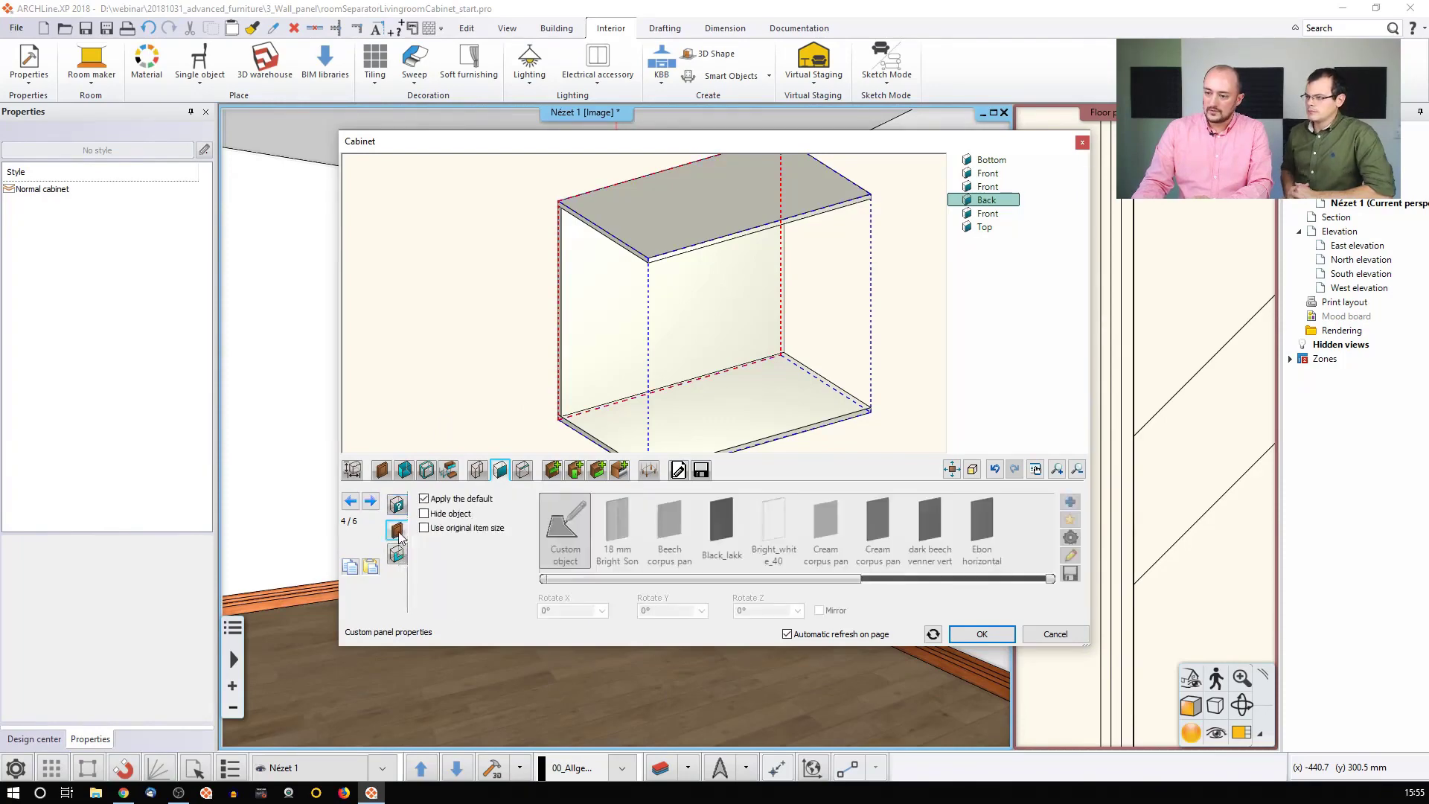
{"action": "left_click", "coordinate": [424, 513]}
Hide the top and bottom panels of the cabinet so that only its empty frame remains
{"action": "left_click", "coordinate": [371, 502]}
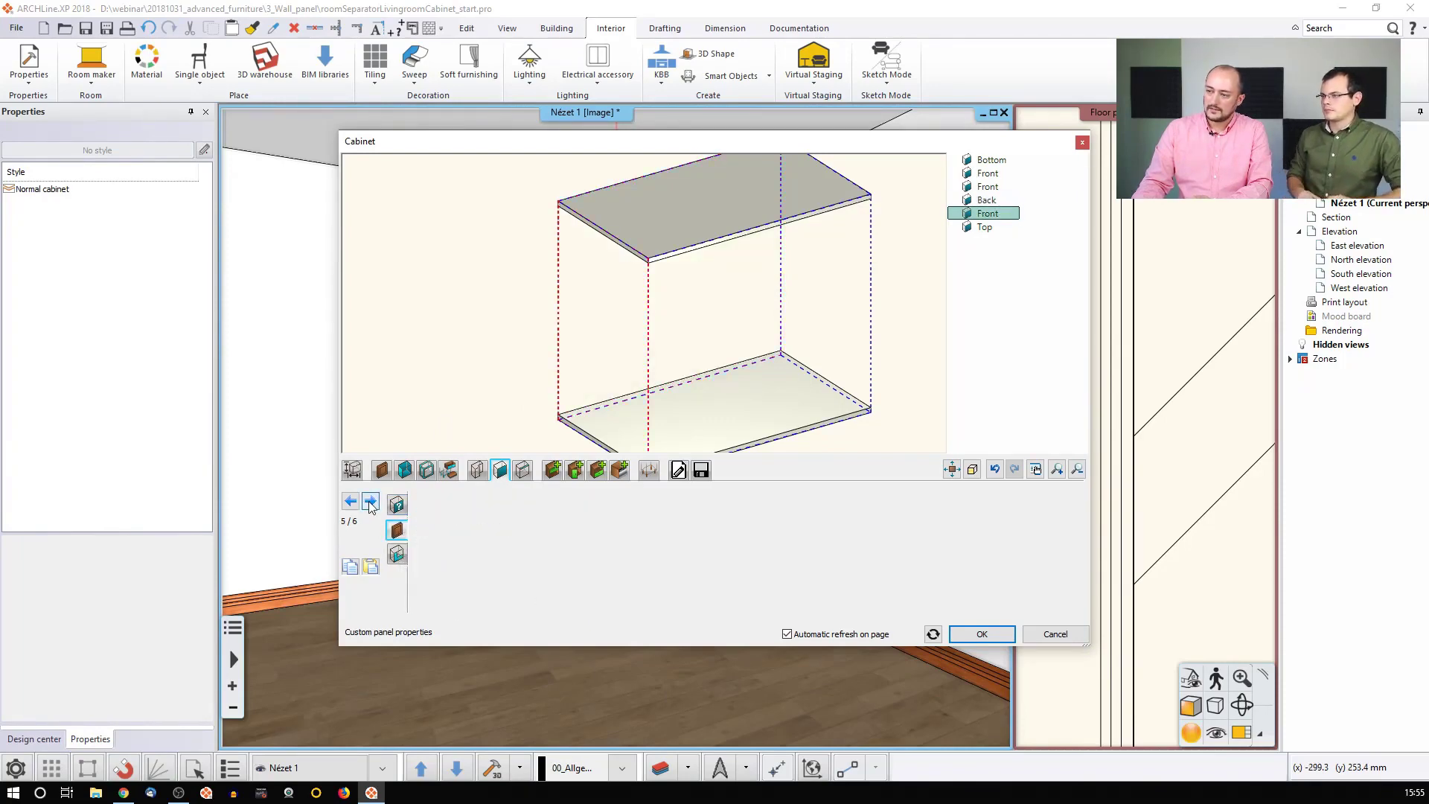
{"action": "left_click", "coordinate": [371, 502]}
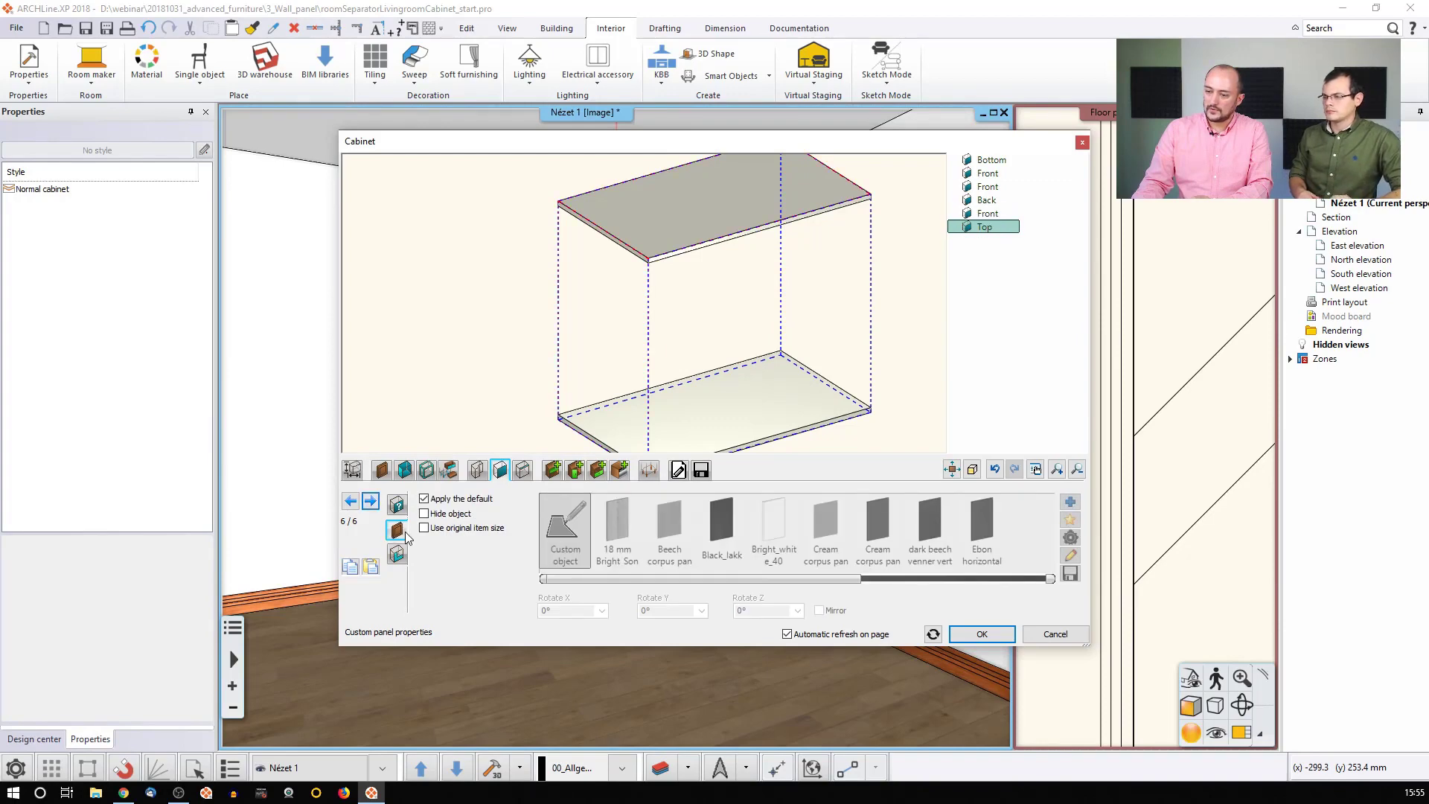
{"action": "left_click", "coordinate": [424, 514]}
{"action": "left_click", "coordinate": [371, 502]}
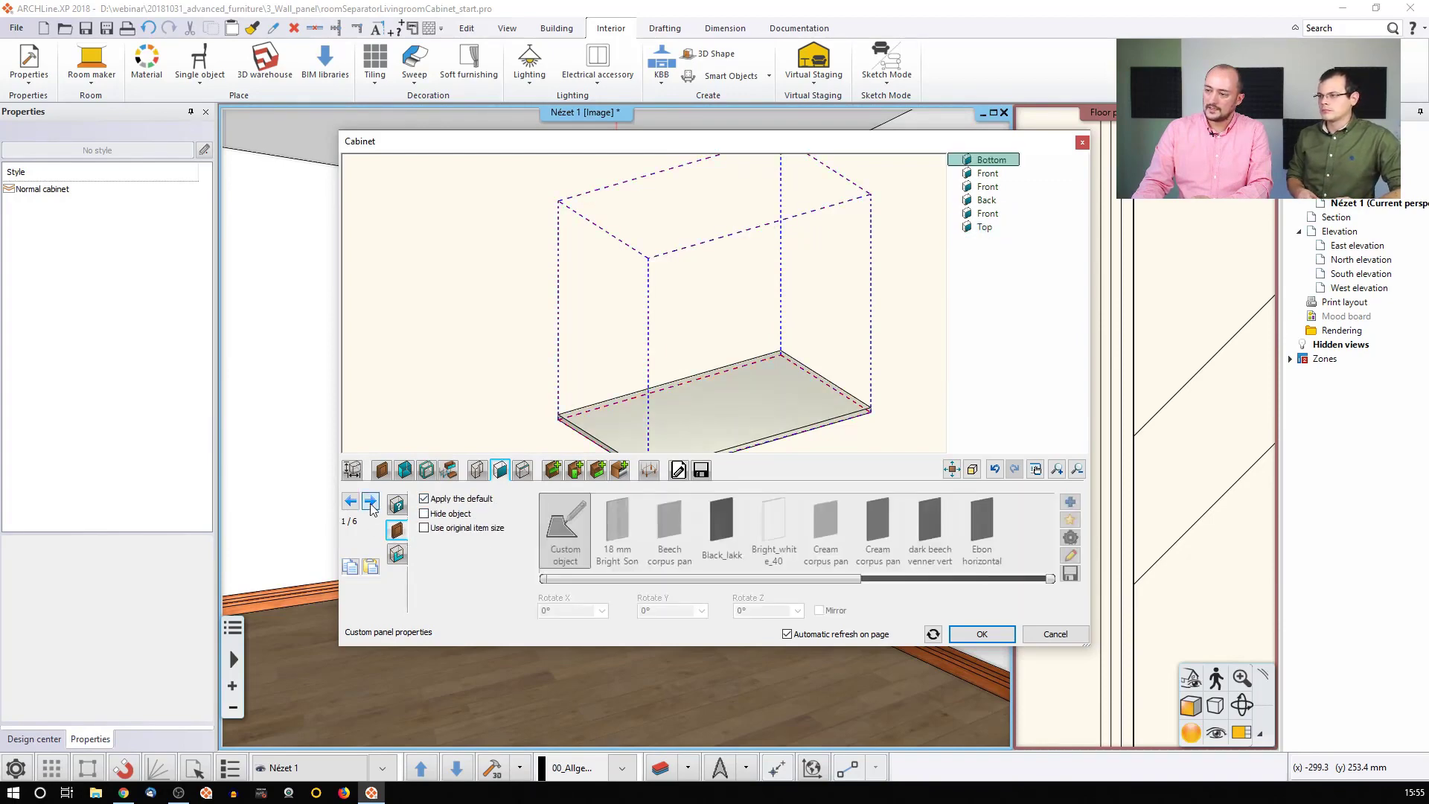
{"action": "left_click", "coordinate": [425, 514]}
{"action": "scroll", "coordinate": [430, 413], "scroll_direction": "down", "scroll_amount": 6}
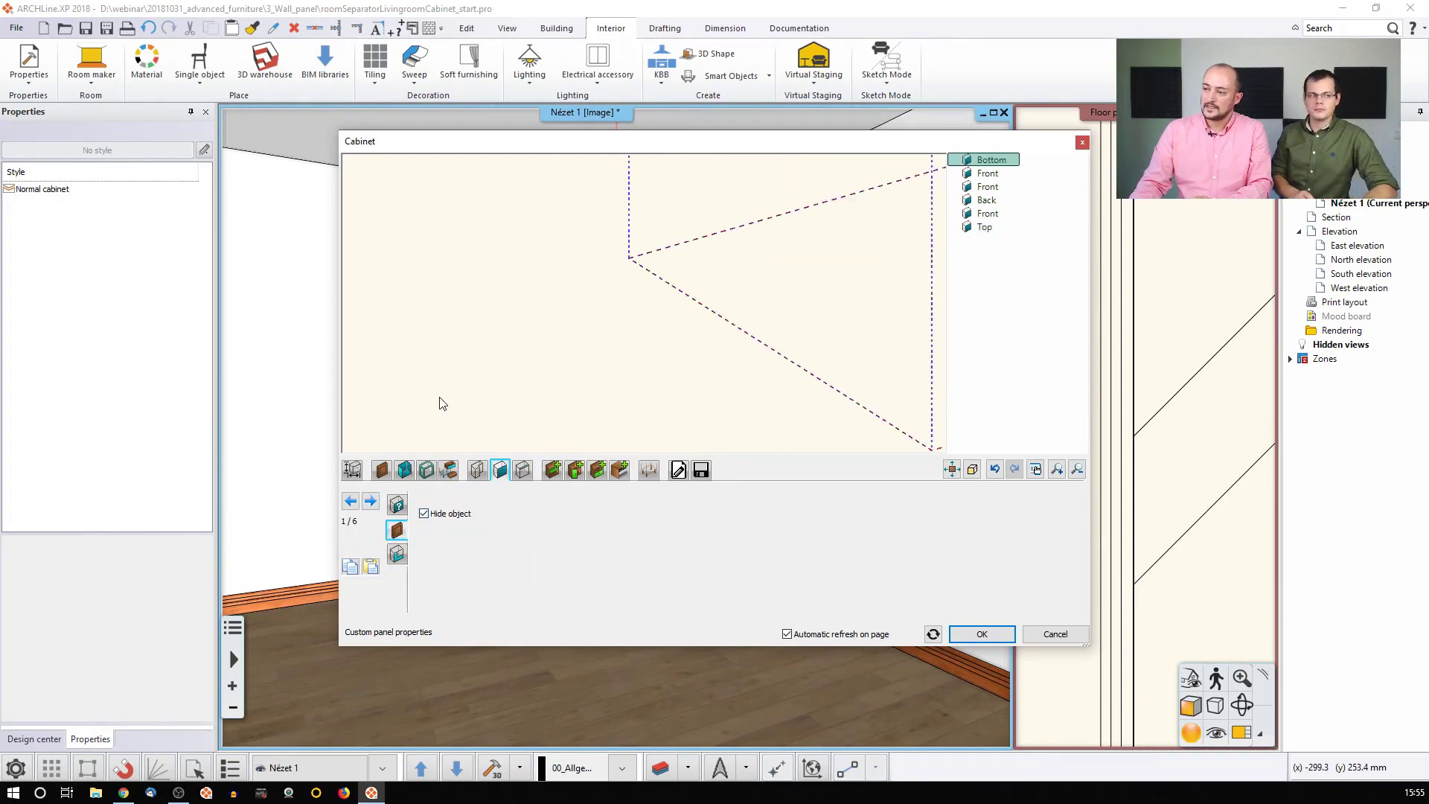
{"action": "middle_click_drag", "start_coordinate": [509, 368], "coordinate": [486, 386]}
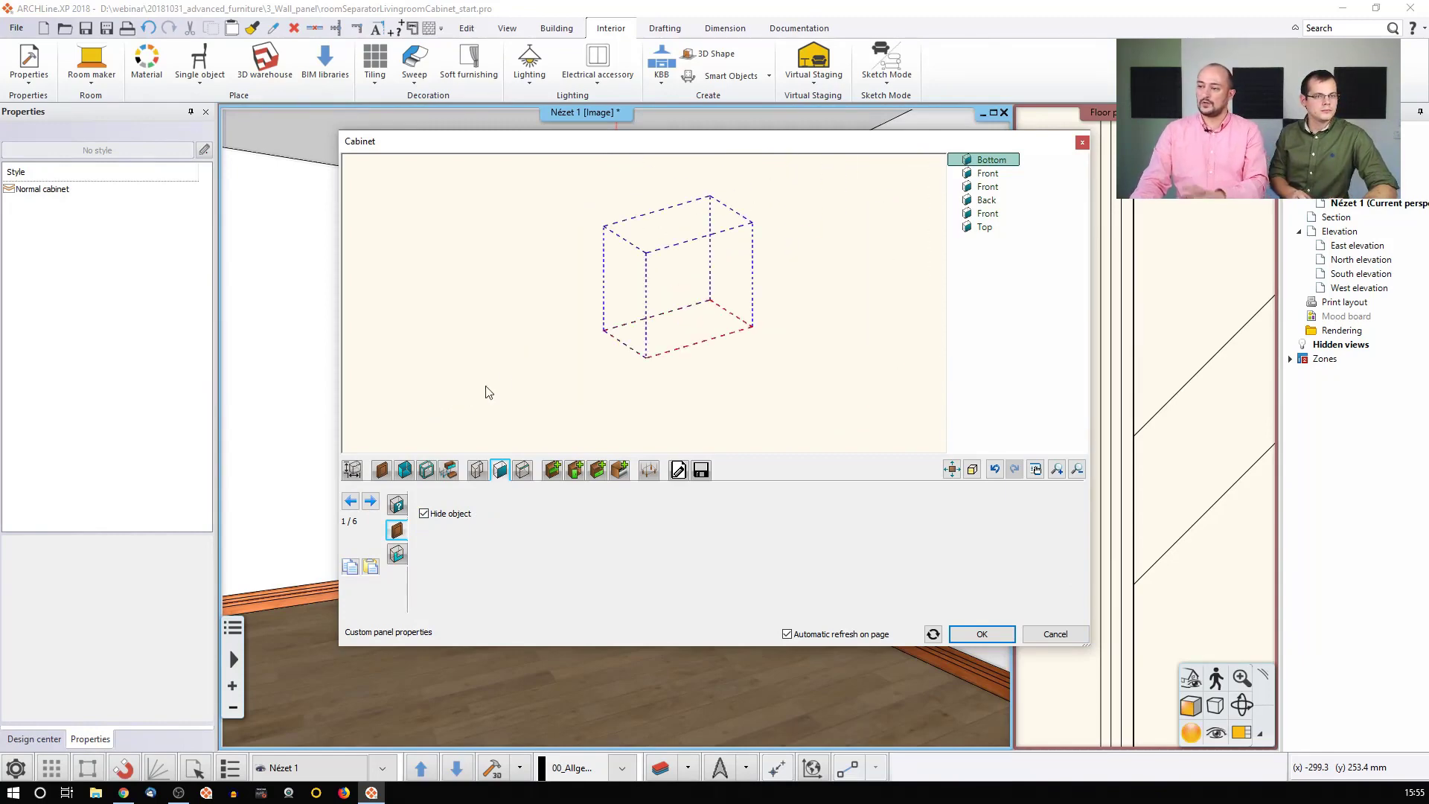
Add a multiple horizontal shelf divider with 3 items to the cabinet's wide front side, and accept the cabinet settings for placement
{"action": "left_click", "coordinate": [553, 469]}
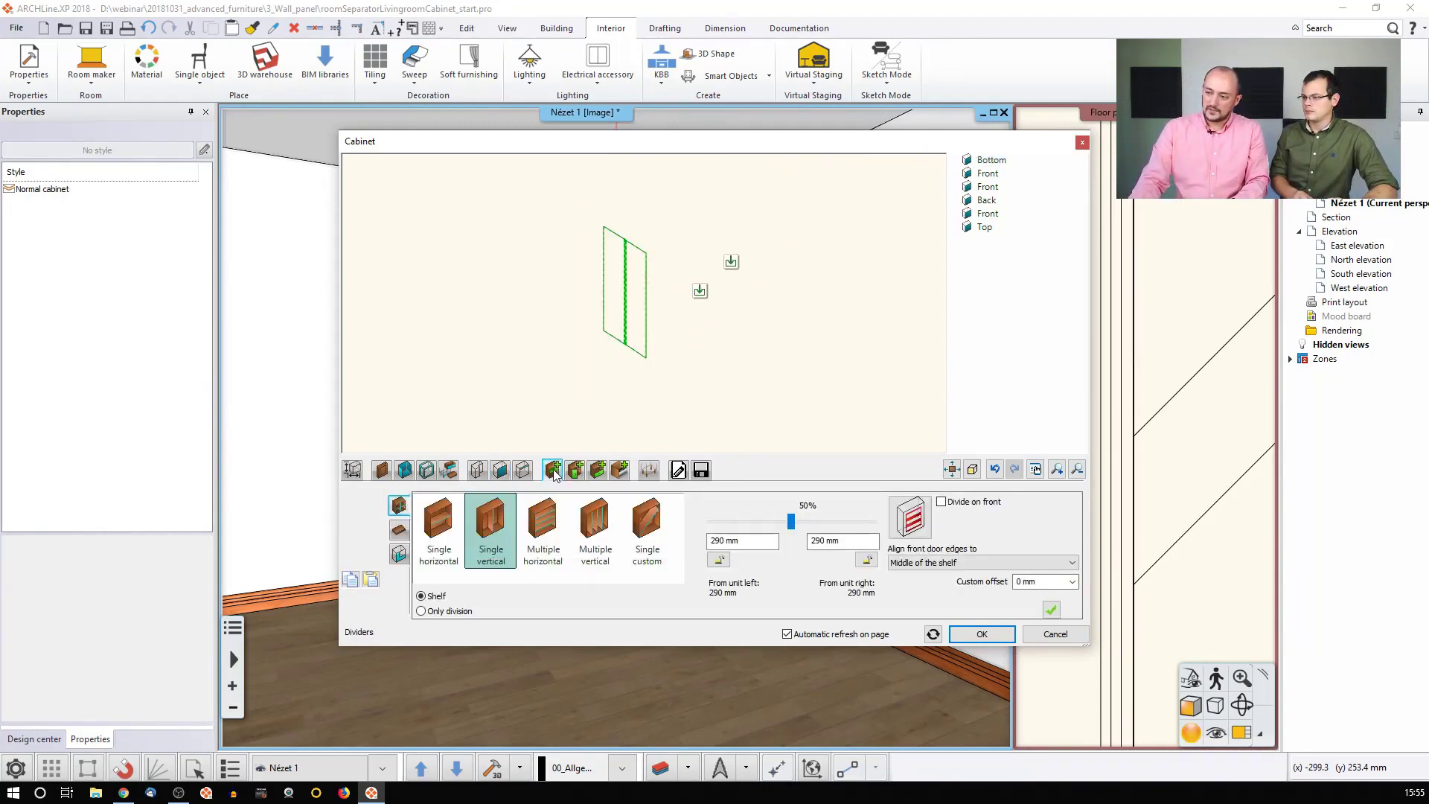
{"action": "left_click", "coordinate": [547, 534]}
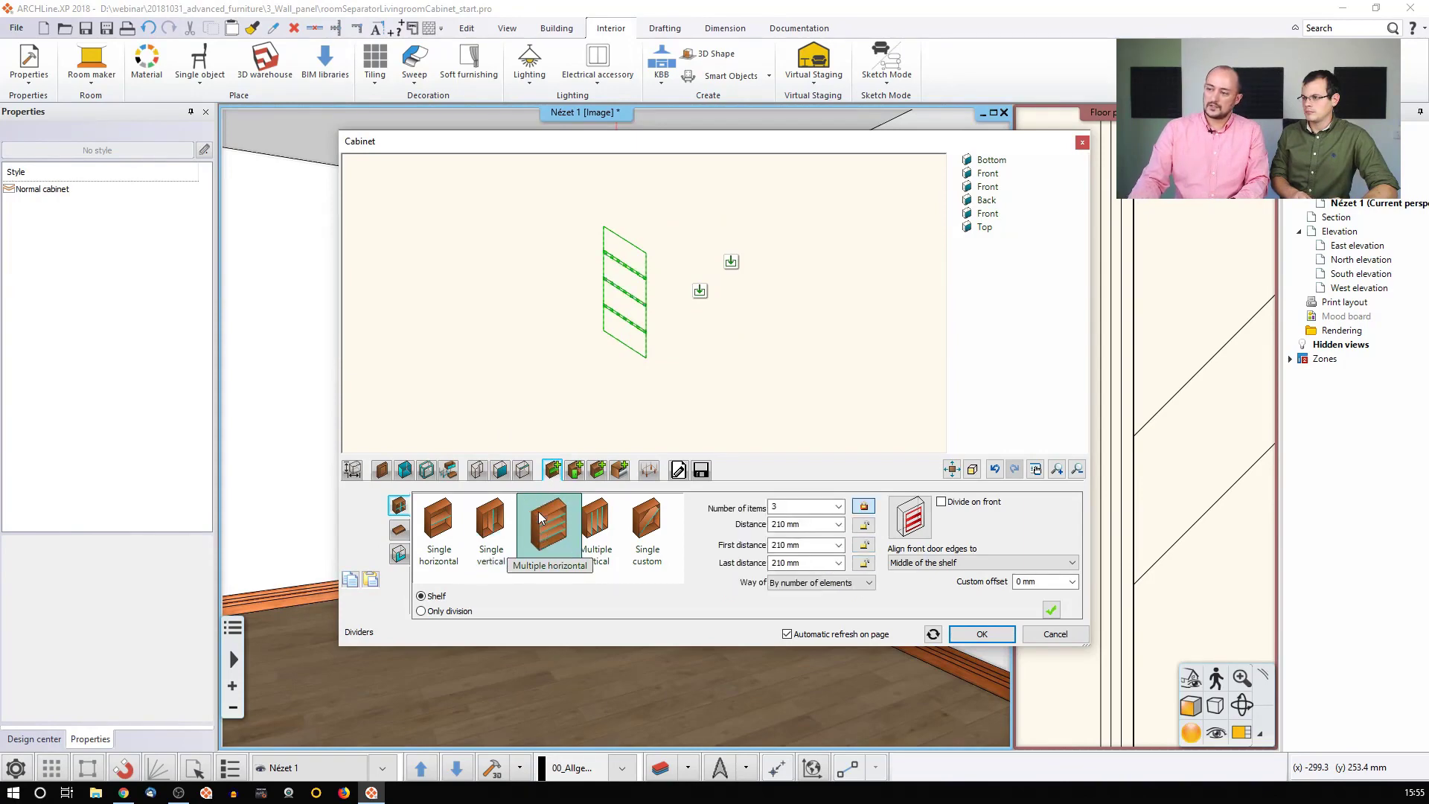
{"action": "left_click", "coordinate": [700, 291]}
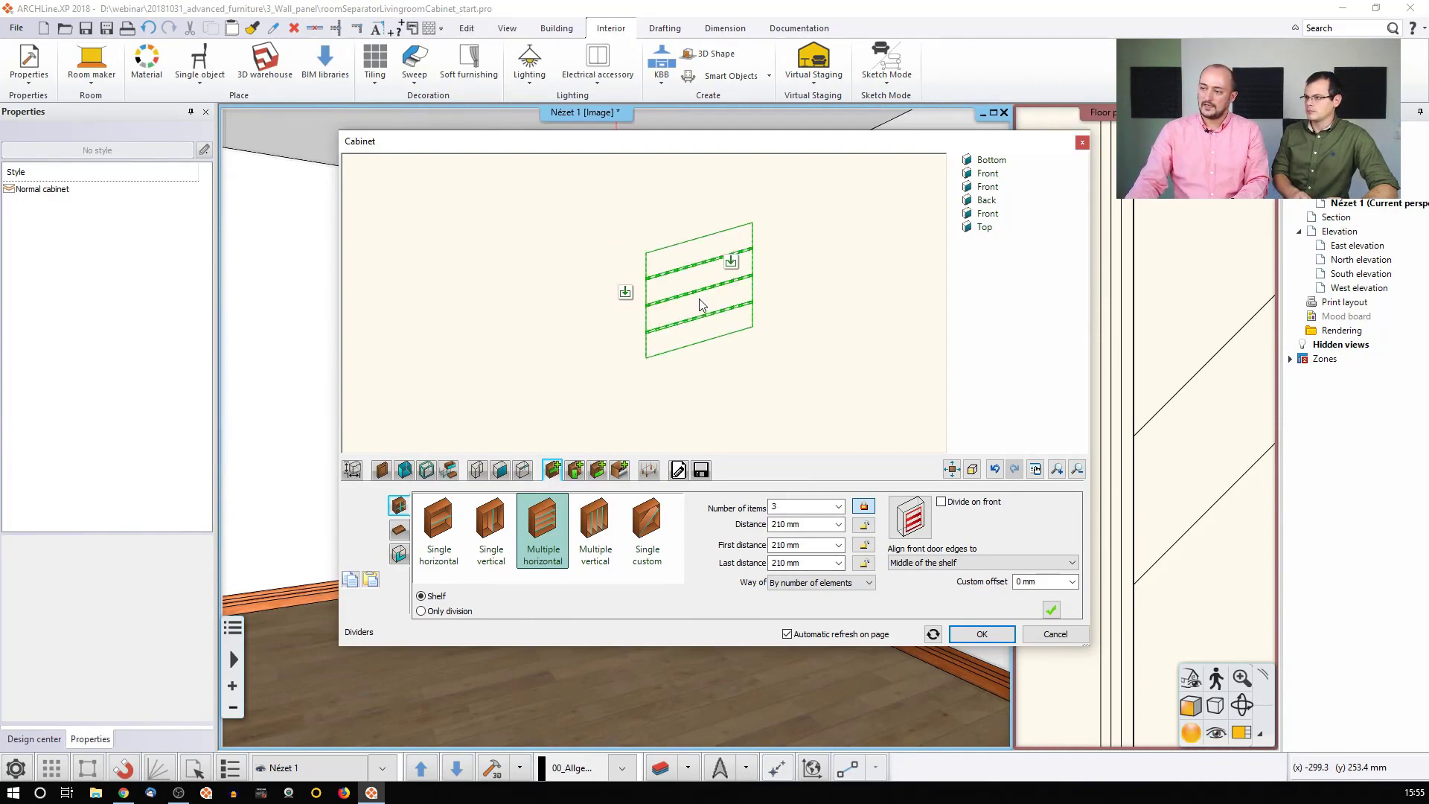
{"action": "left_click", "coordinate": [1051, 610]}
{"action": "left_click_drag", "start_coordinate": [734, 413], "coordinate": [645, 395]}
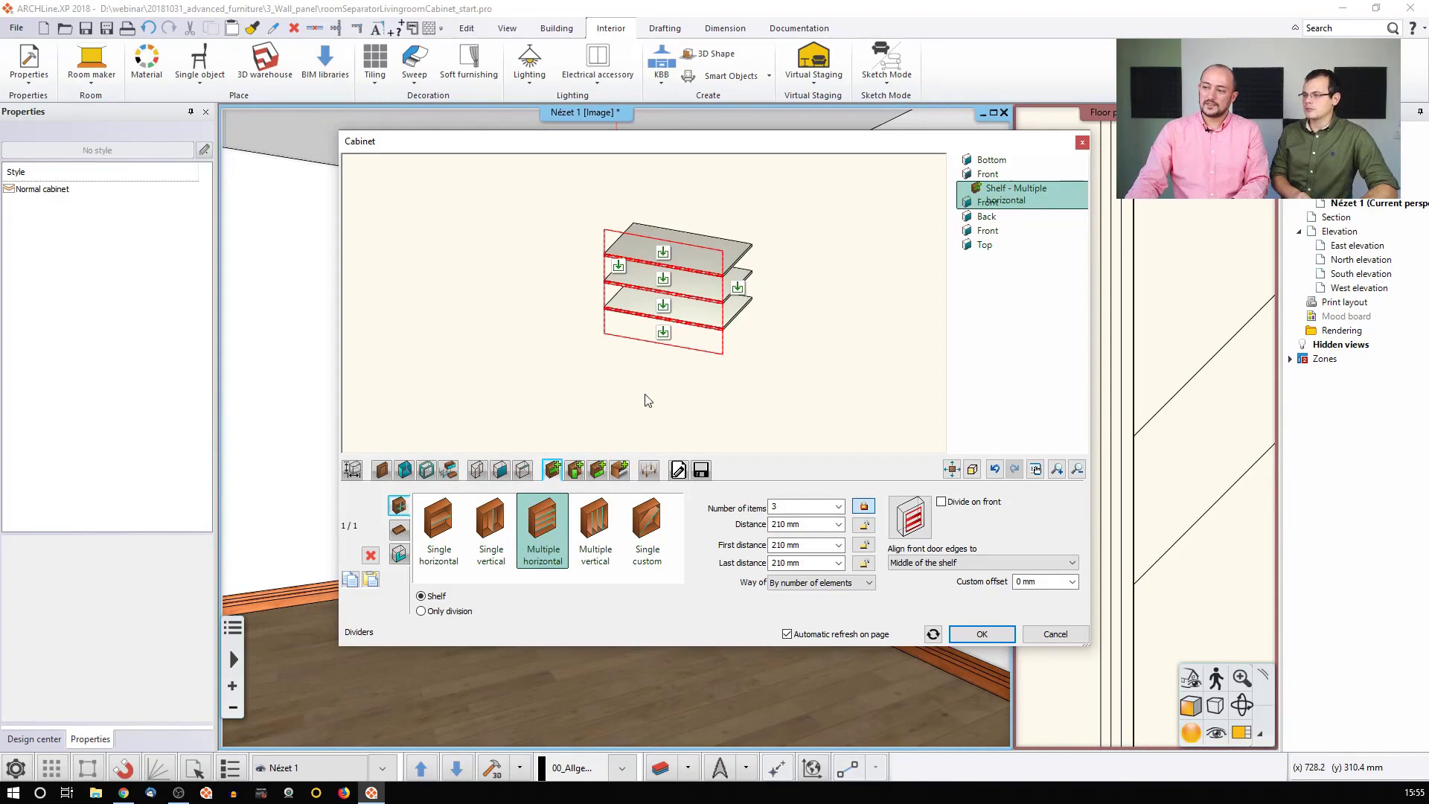
{"action": "left_click", "coordinate": [354, 470]}
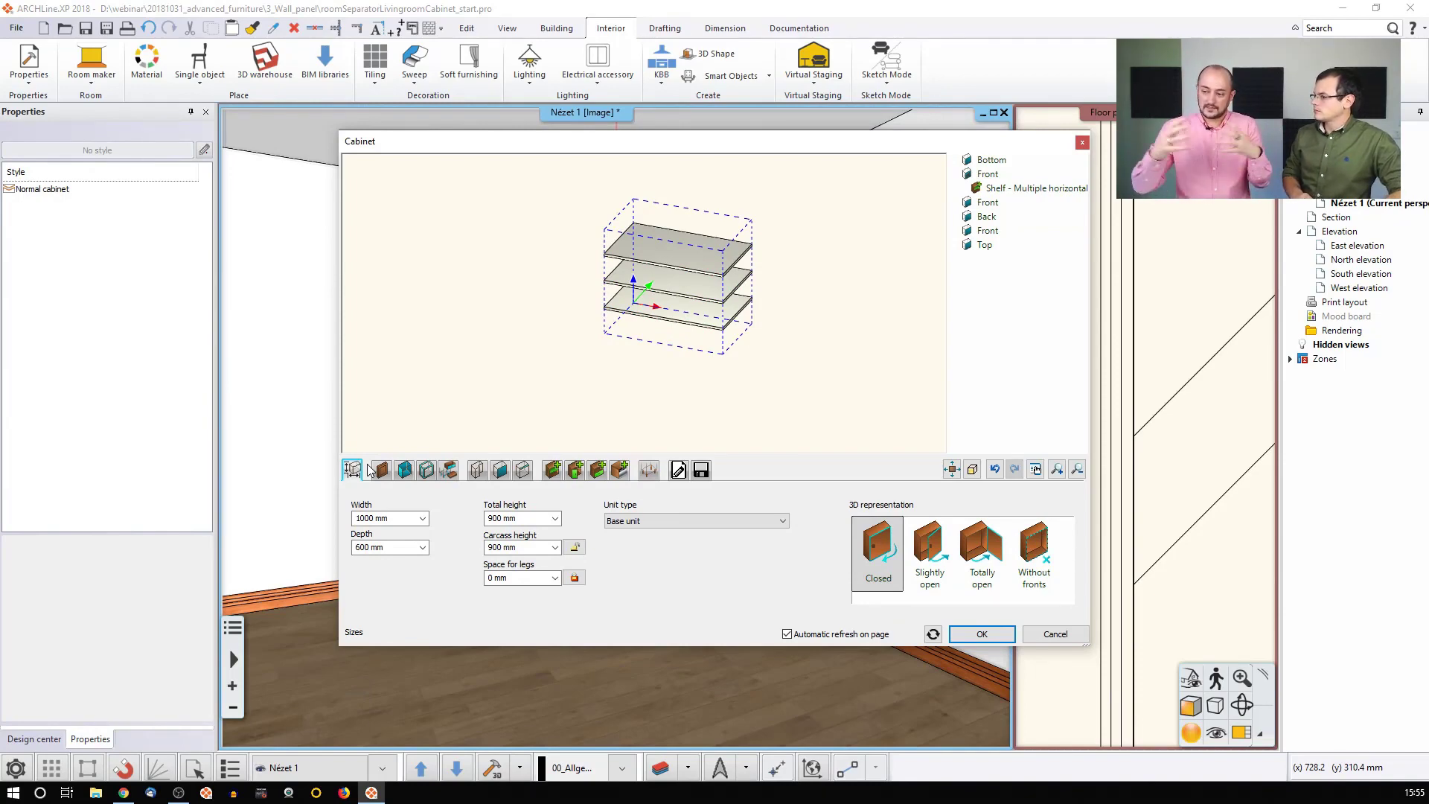
{"action": "left_click", "coordinate": [982, 633]}
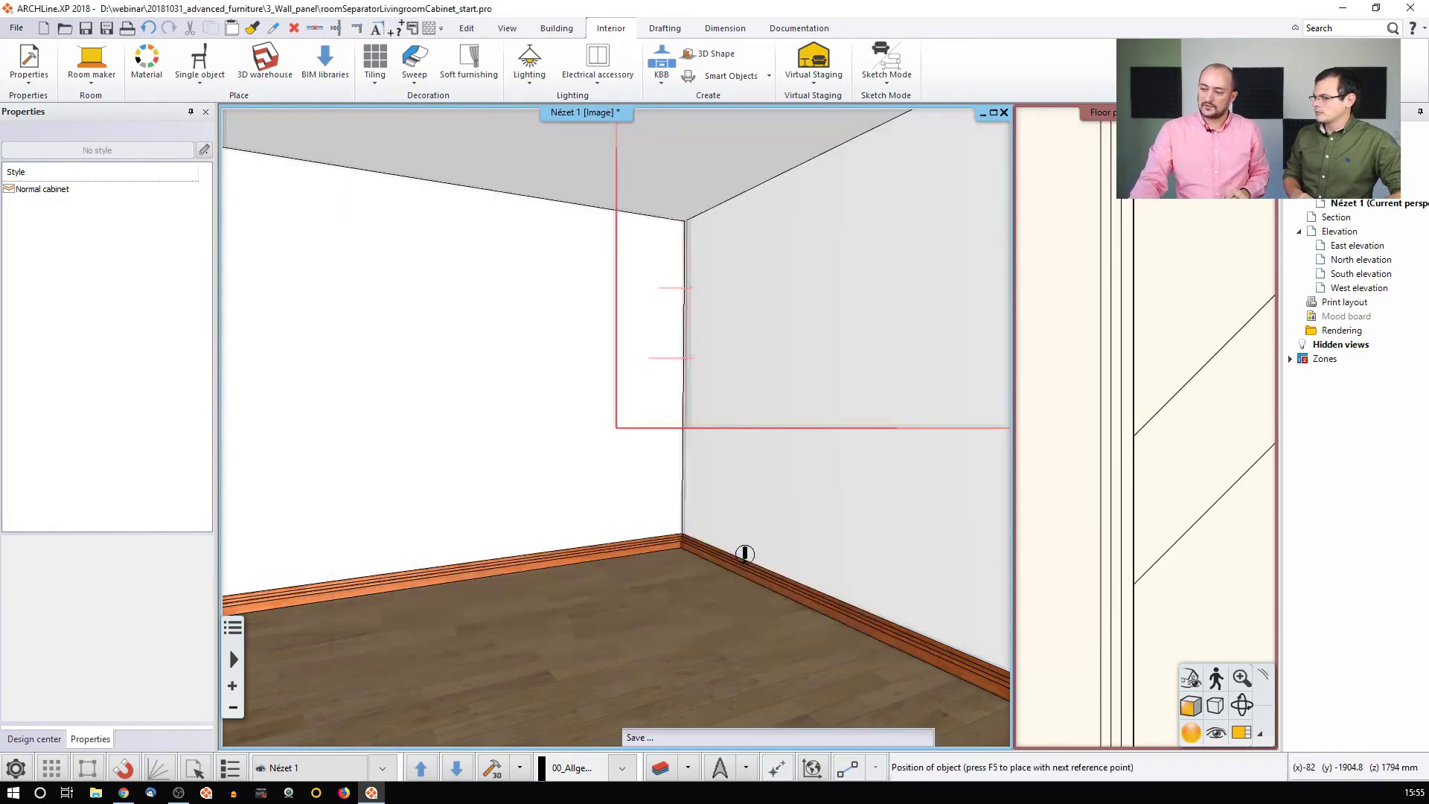